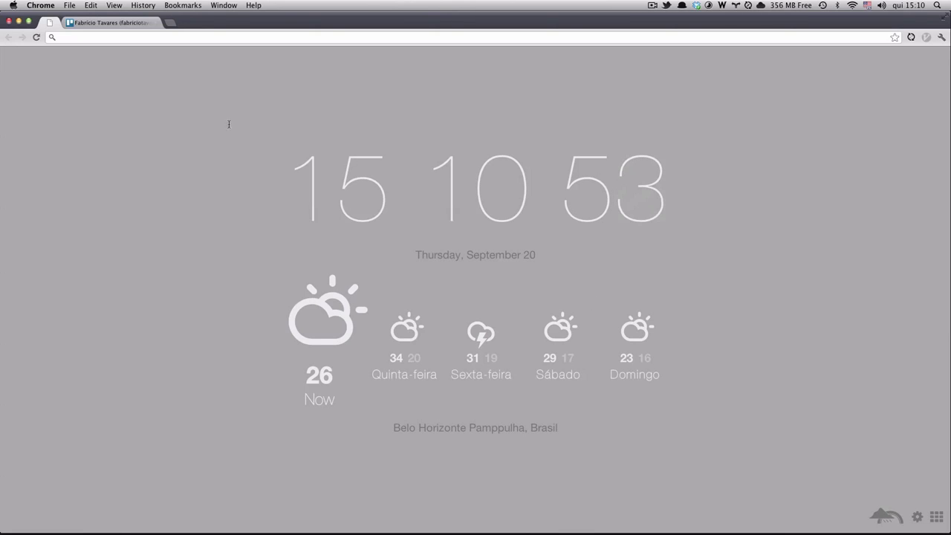
Open the overview of the organization that holds the 180 Graus - 2012 board and view its details form and pending member invitations.
{"action": "left_click", "coordinate": [103, 23]}
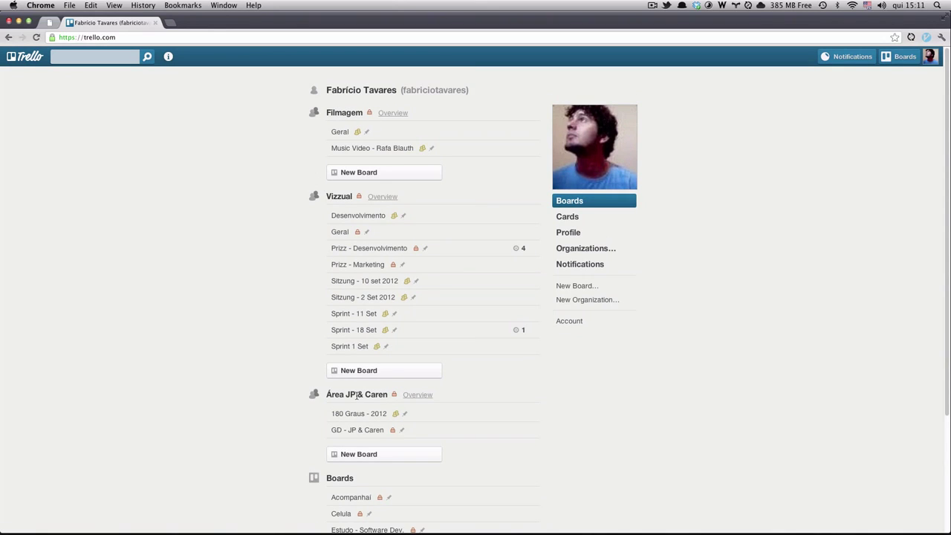
{"action": "left_click", "coordinate": [418, 395]}
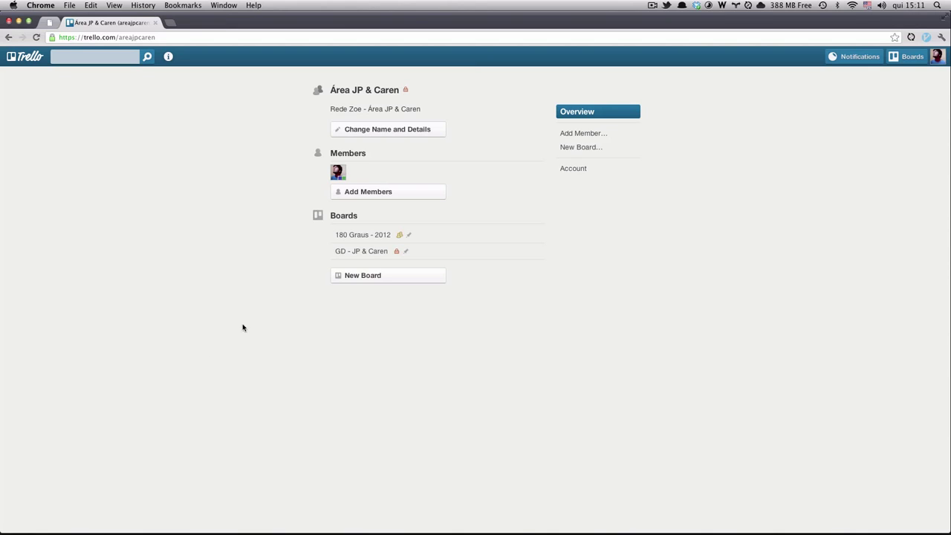
{"action": "left_click", "coordinate": [374, 130]}
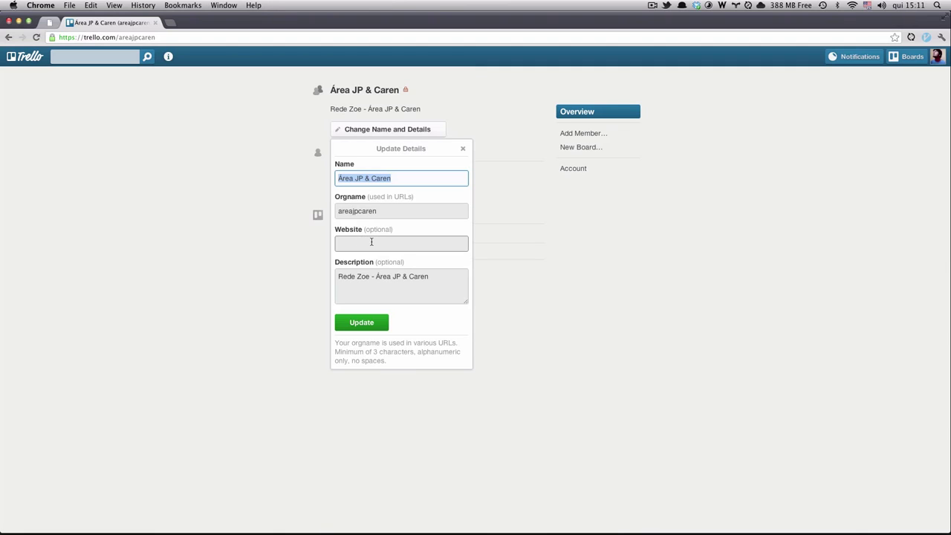
{"action": "left_click", "coordinate": [463, 148]}
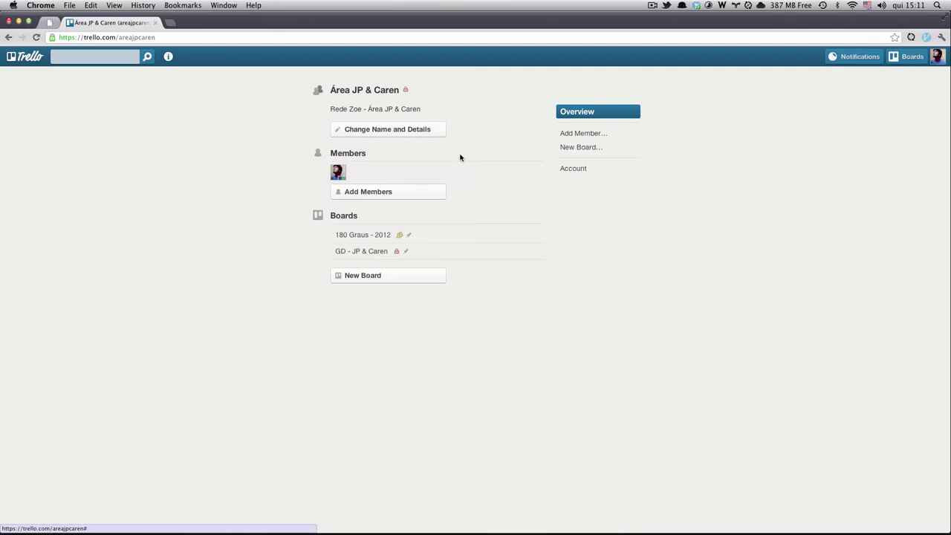
{"action": "left_click", "coordinate": [362, 194]}
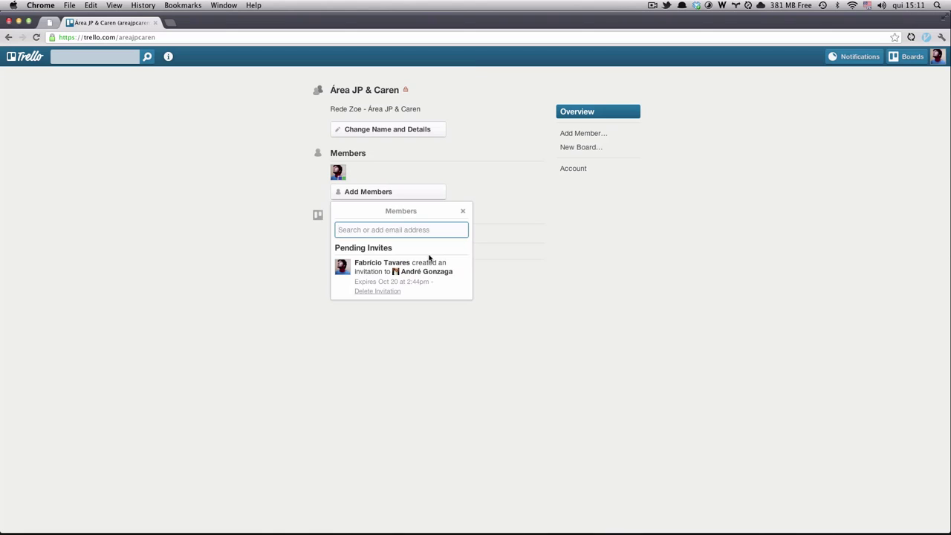
{"action": "left_click", "coordinate": [463, 212]}
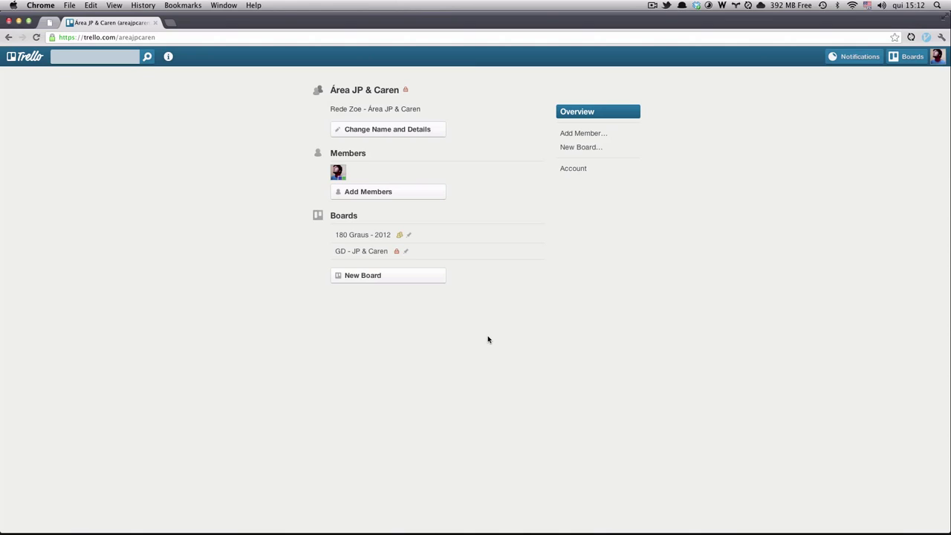
Open the Responsáveis card on the 180 Graus - 2012 board, open its description for editing and save it.
{"action": "left_click", "coordinate": [360, 234]}
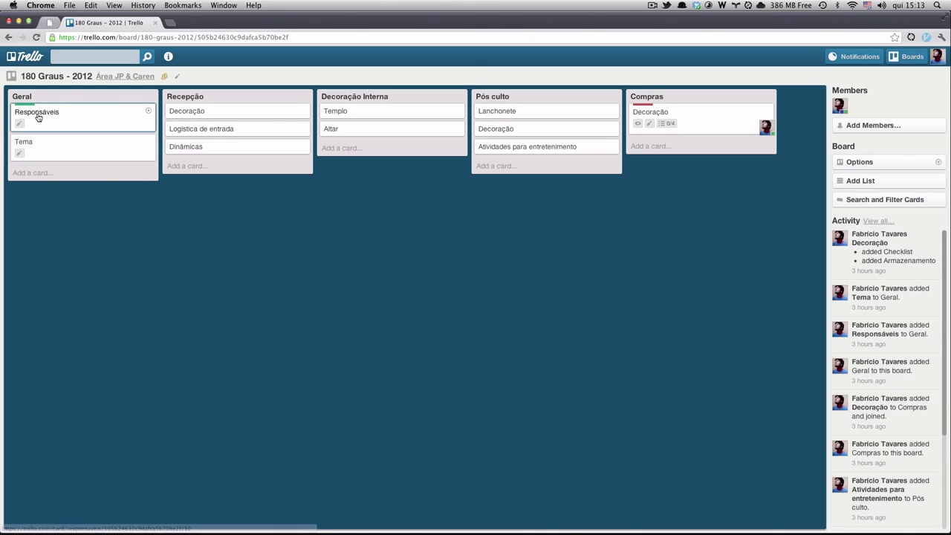
{"action": "left_click", "coordinate": [97, 120]}
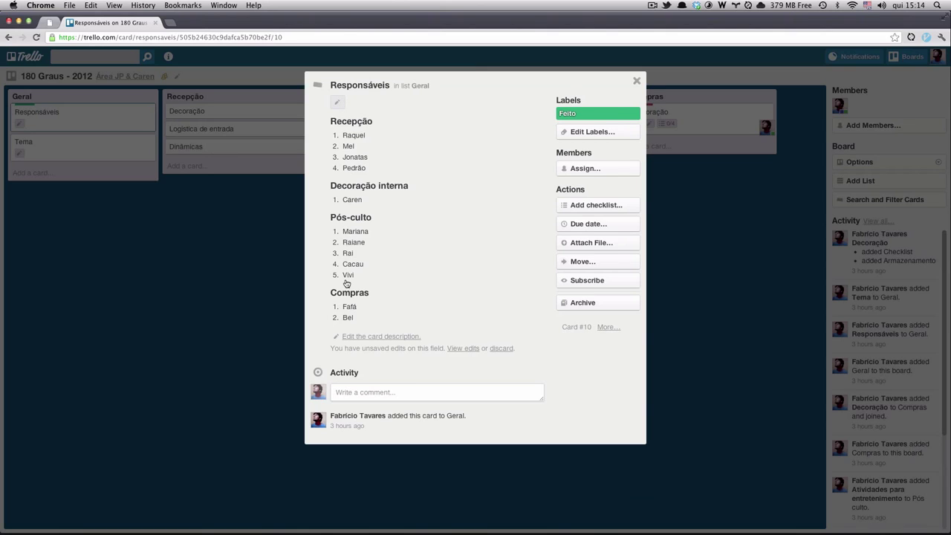
{"action": "left_click", "coordinate": [375, 336]}
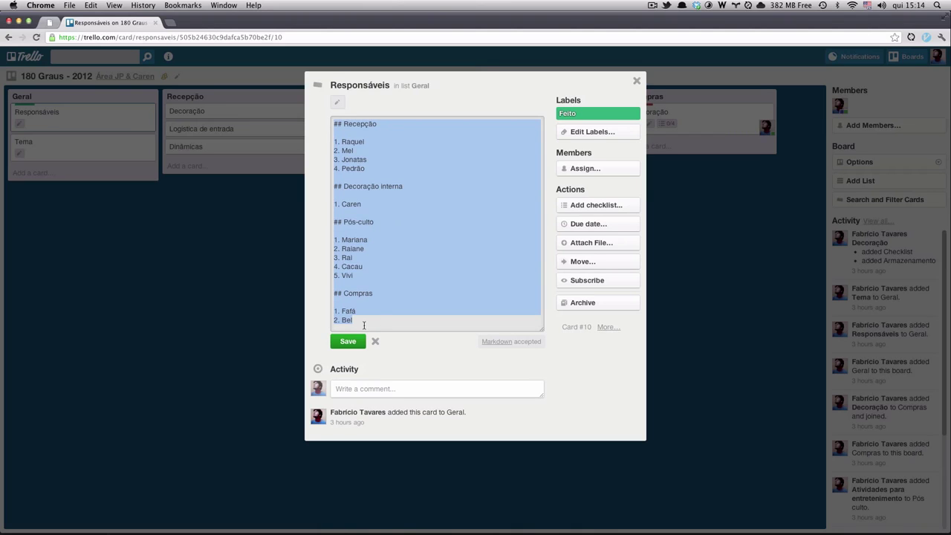
{"action": "left_click", "coordinate": [350, 341]}
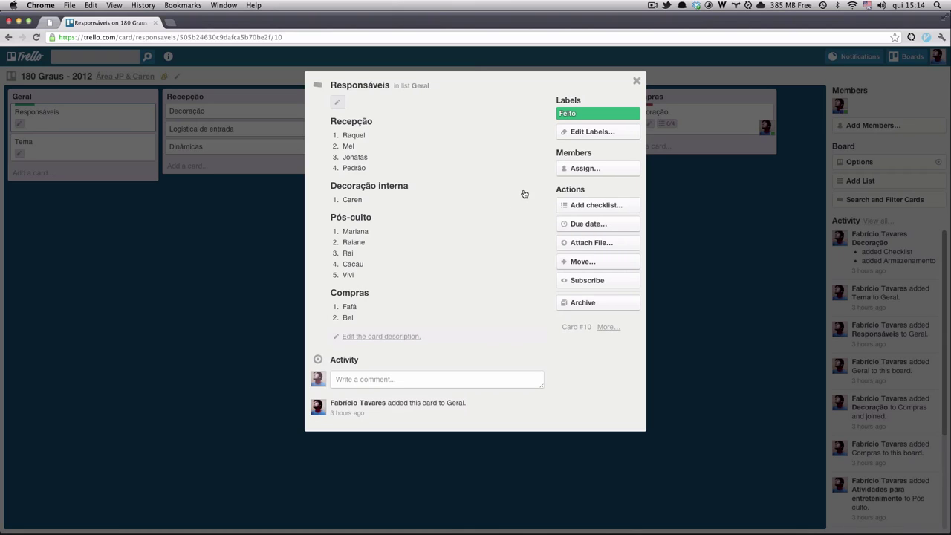
Assign the board's only member to the Responsáveis card and close the card.
{"action": "left_click", "coordinate": [580, 171]}
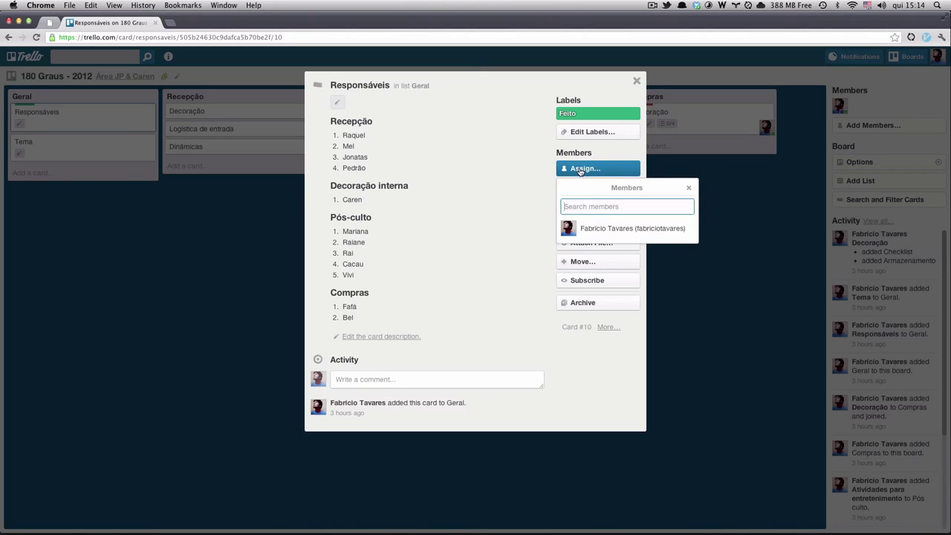
{"action": "left_click", "coordinate": [598, 228]}
{"action": "left_click", "coordinate": [689, 187]}
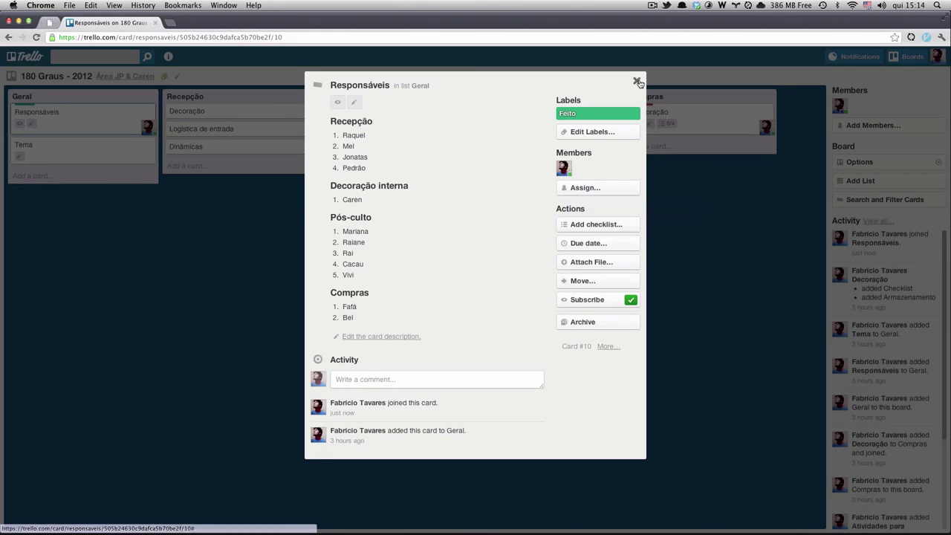
{"action": "left_click", "coordinate": [636, 81]}
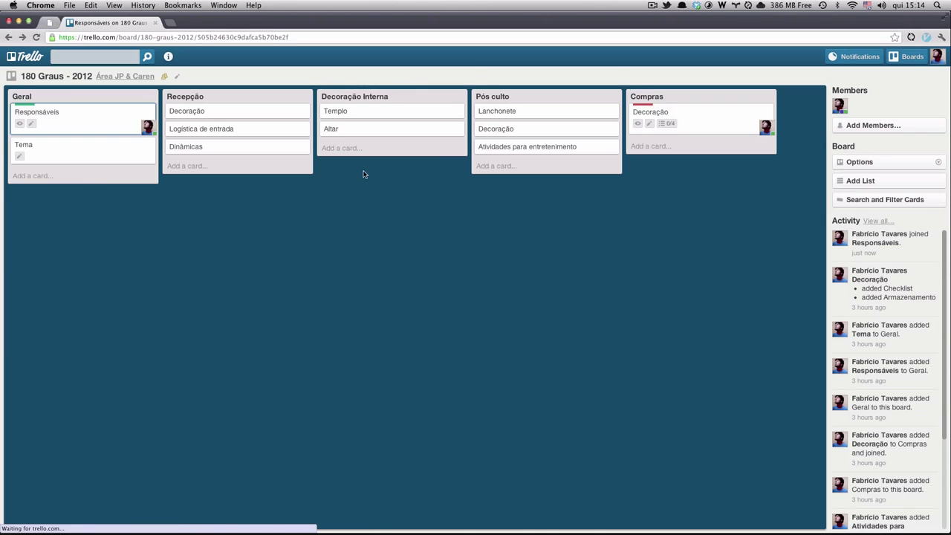
Reopen the Responsáveis card and remove its assigned member.
{"action": "left_click", "coordinate": [123, 120]}
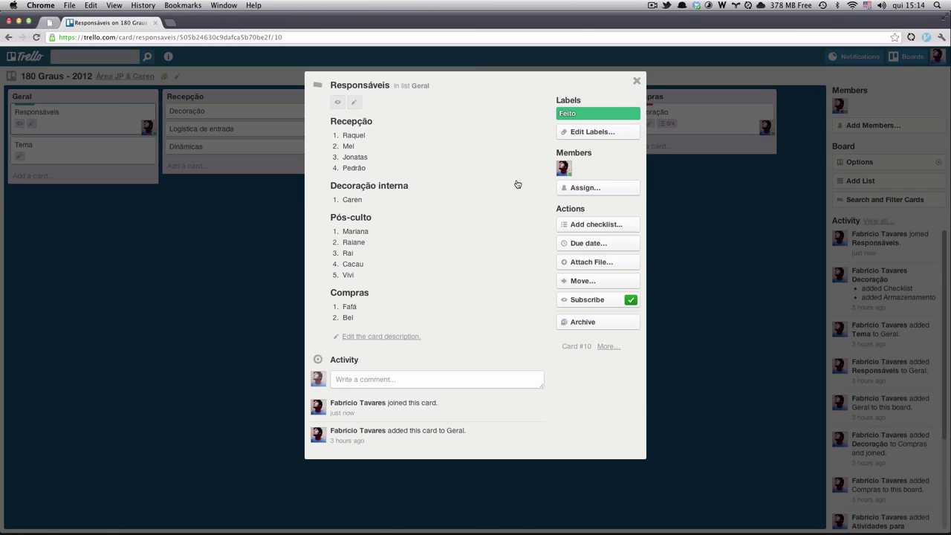
{"action": "left_click", "coordinate": [586, 187]}
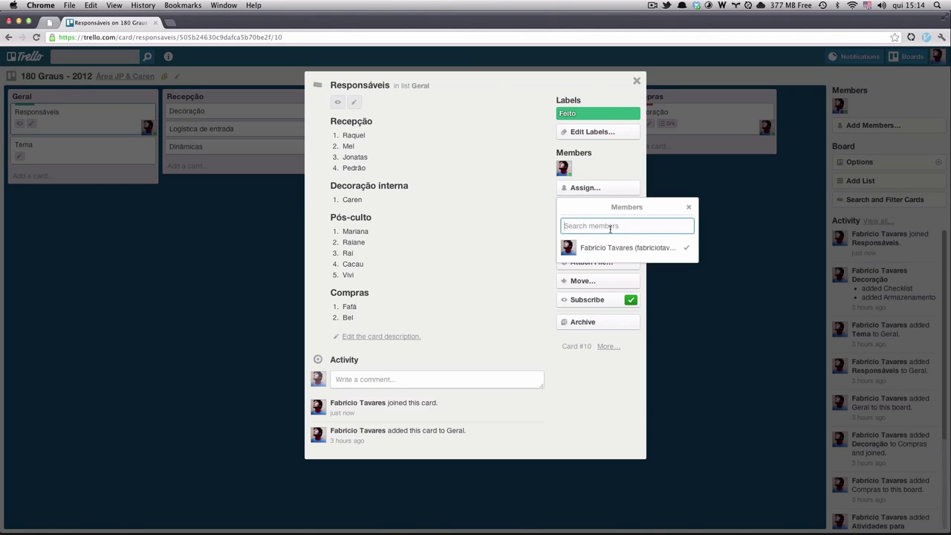
{"action": "left_click", "coordinate": [631, 247]}
{"action": "left_click", "coordinate": [689, 207]}
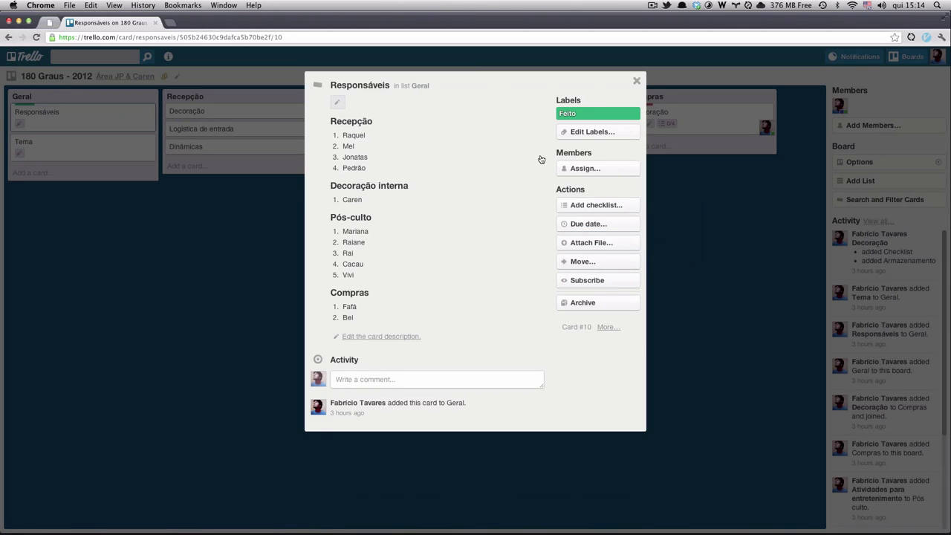
View the label choices available for the Responsáveis card.
{"action": "left_click", "coordinate": [591, 134]}
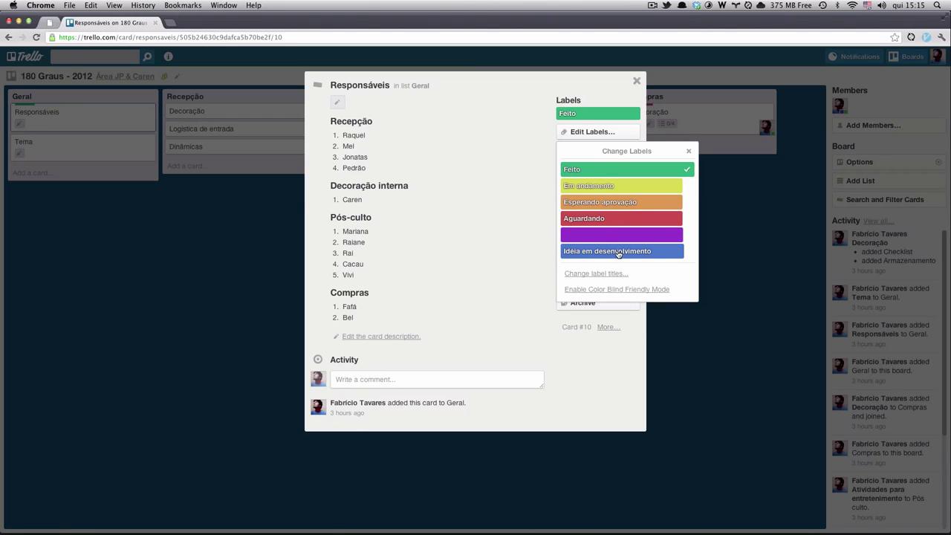
{"action": "left_click", "coordinate": [689, 152]}
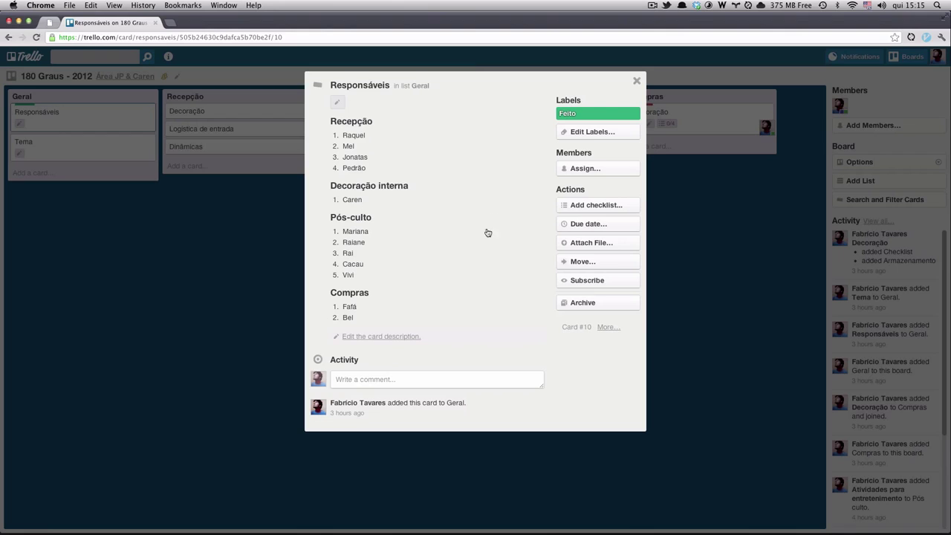
Post the comment "Esse é um exemplo de comentário." on the Responsáveis card and delete it again.
{"action": "left_click", "coordinate": [373, 384]}
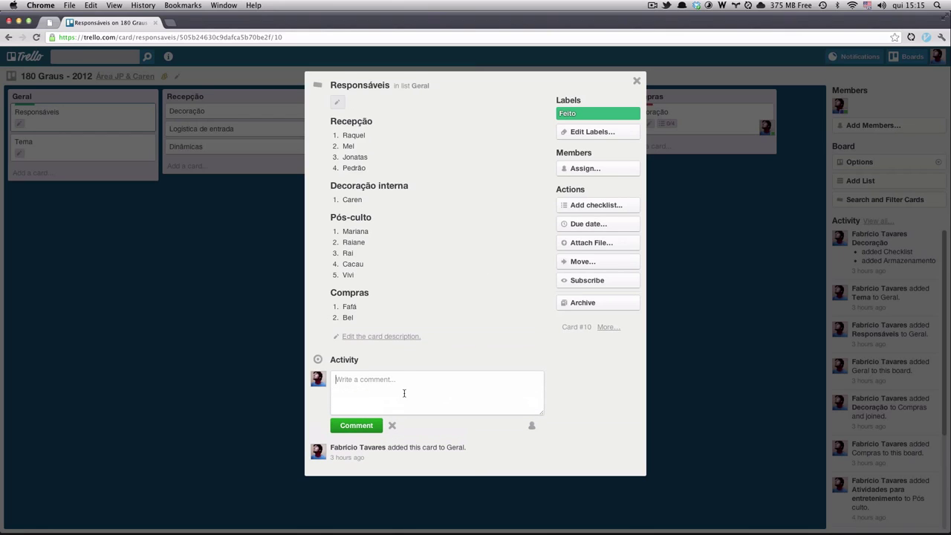
{"action": "type", "text": "E"}
{"action": "left_click", "coordinate": [357, 425]}
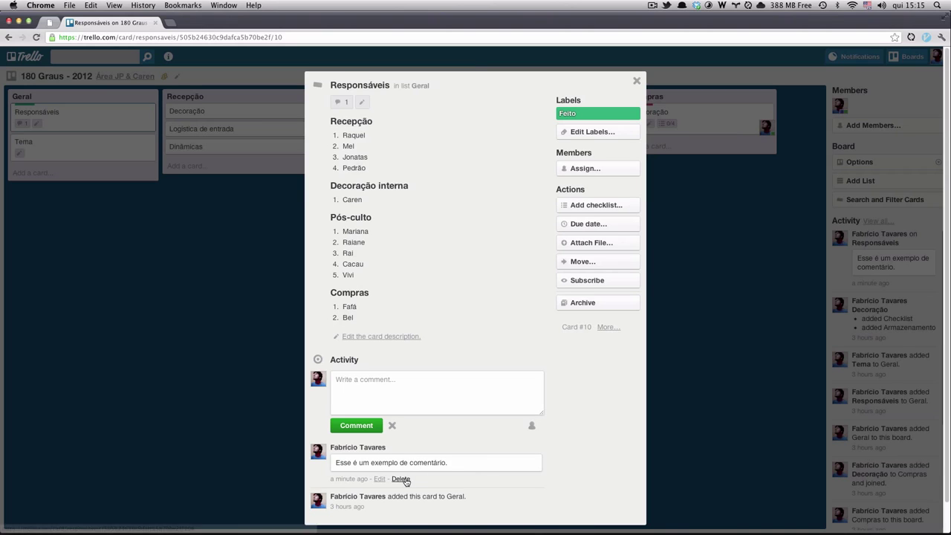
{"action": "left_click", "coordinate": [401, 479]}
{"action": "left_click", "coordinate": [438, 517]}
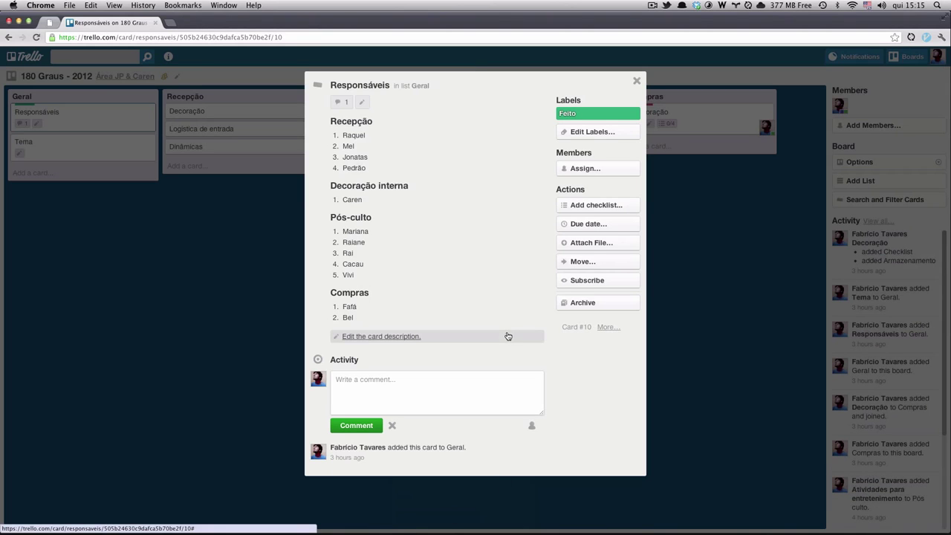
View the due date calendar and the file attachment sources of the Responsáveis card, and close the card.
{"action": "left_click", "coordinate": [581, 226]}
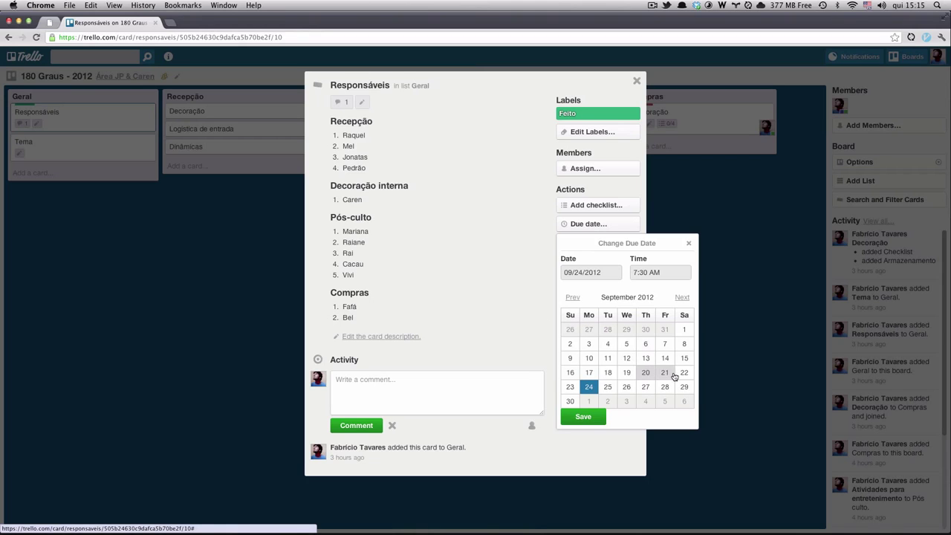
{"action": "left_click", "coordinate": [691, 243]}
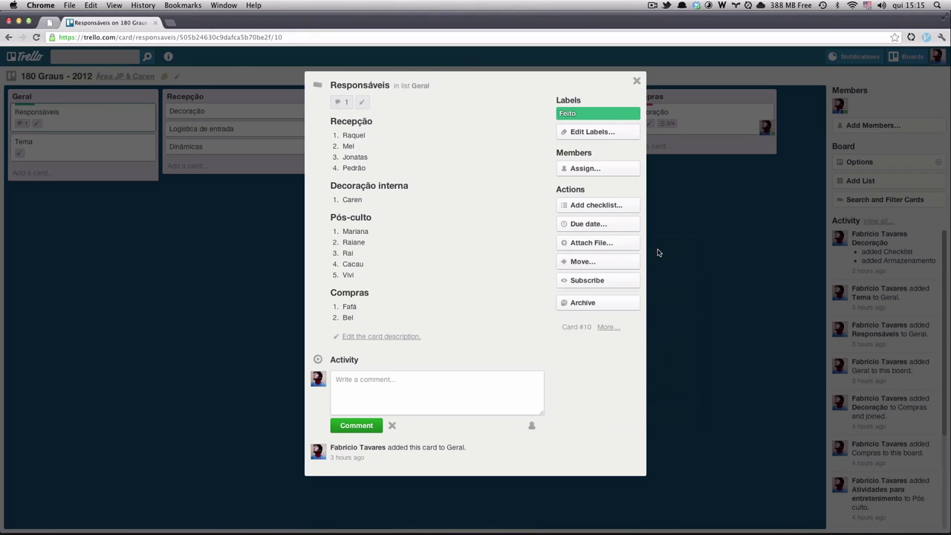
{"action": "left_click", "coordinate": [609, 245]}
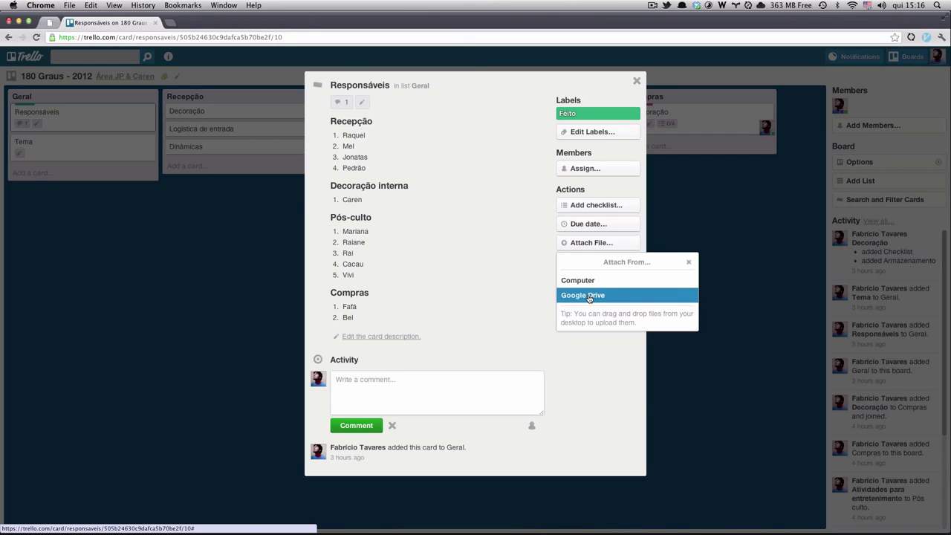
{"action": "left_click", "coordinate": [688, 262]}
{"action": "left_click", "coordinate": [636, 81]}
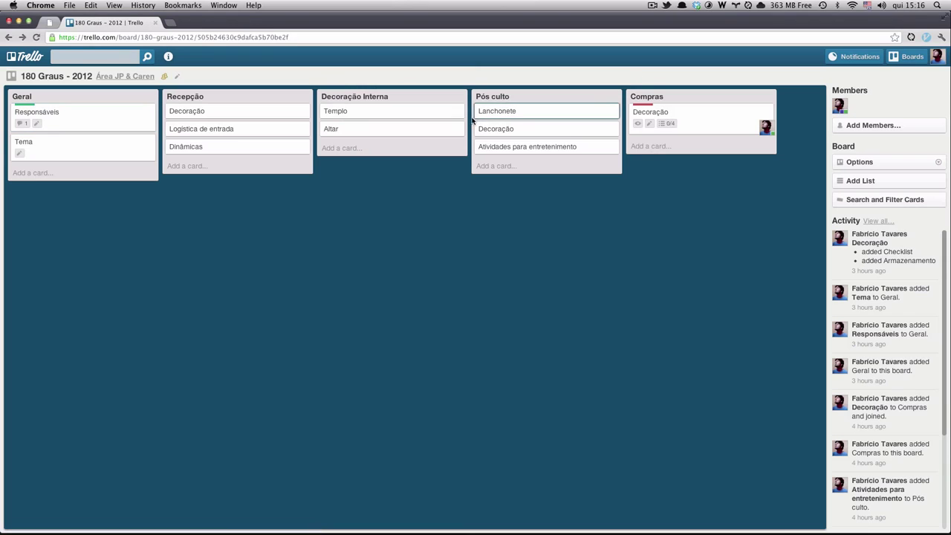
In the Decoração card of the Compras list, mark both Compra checklist items complete and close the card.
{"action": "left_click", "coordinate": [710, 124]}
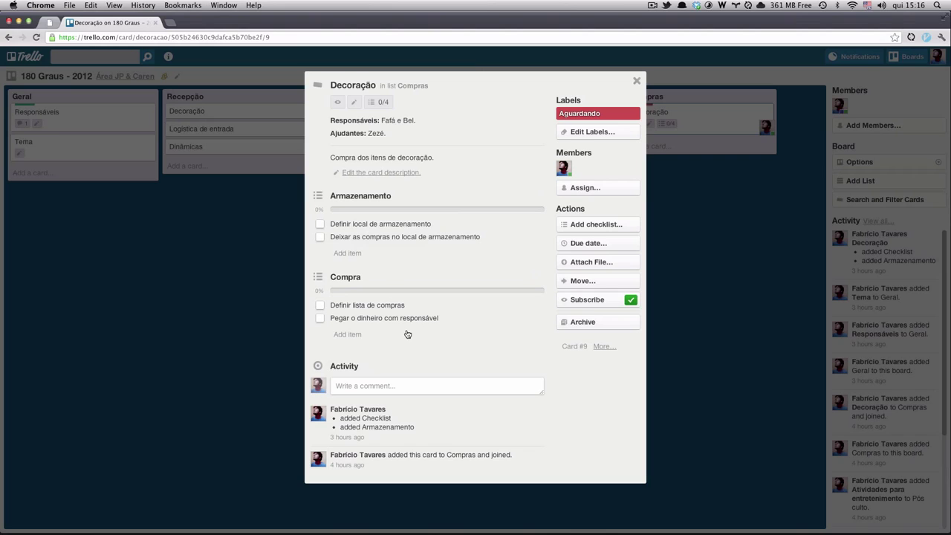
{"action": "left_click", "coordinate": [320, 306]}
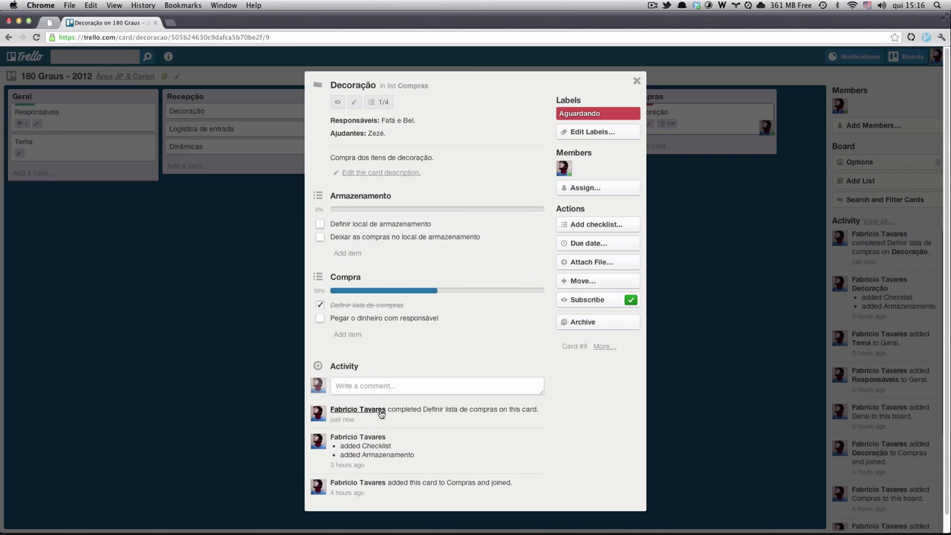
{"action": "left_click", "coordinate": [318, 319]}
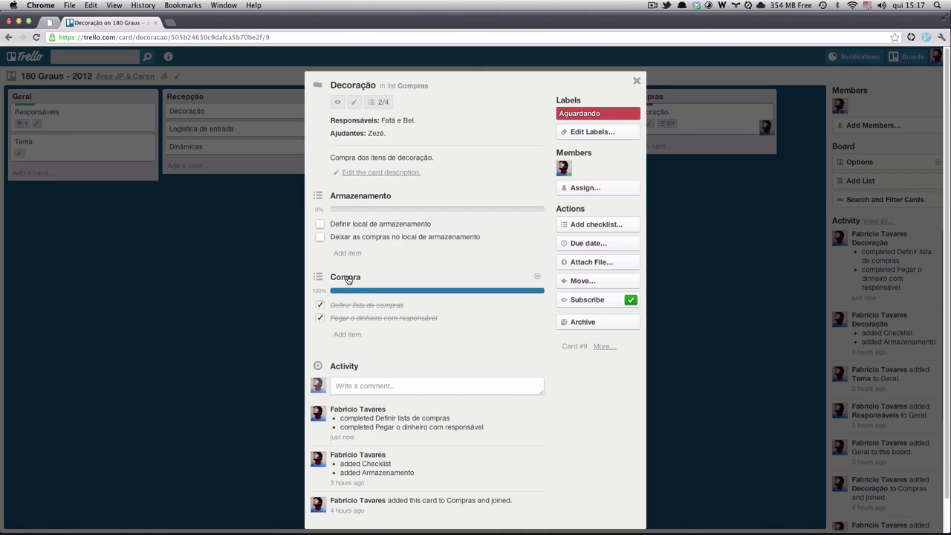
{"action": "left_click", "coordinate": [637, 80]}
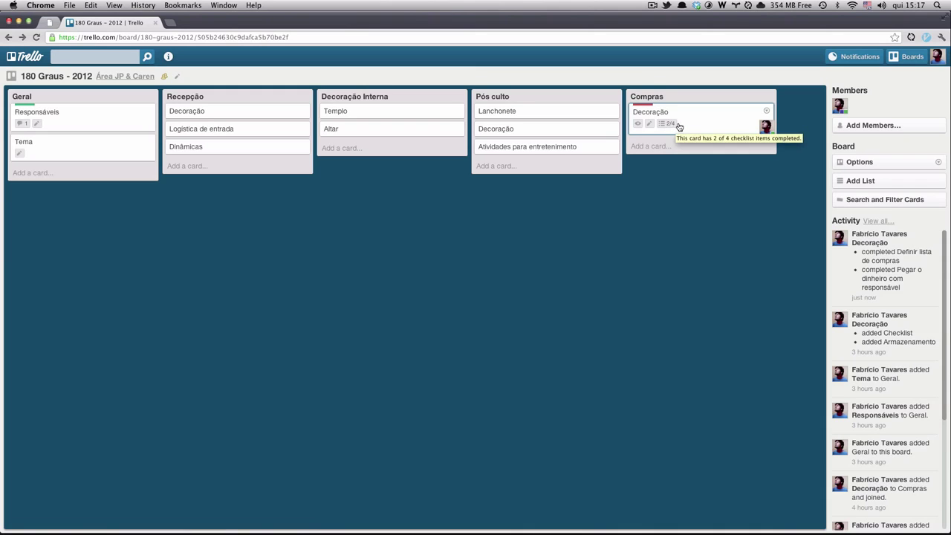
Reopen the Decoração card in Compras, mark both Armazenamento checklist items complete and return to the board.
{"action": "left_click", "coordinate": [678, 127]}
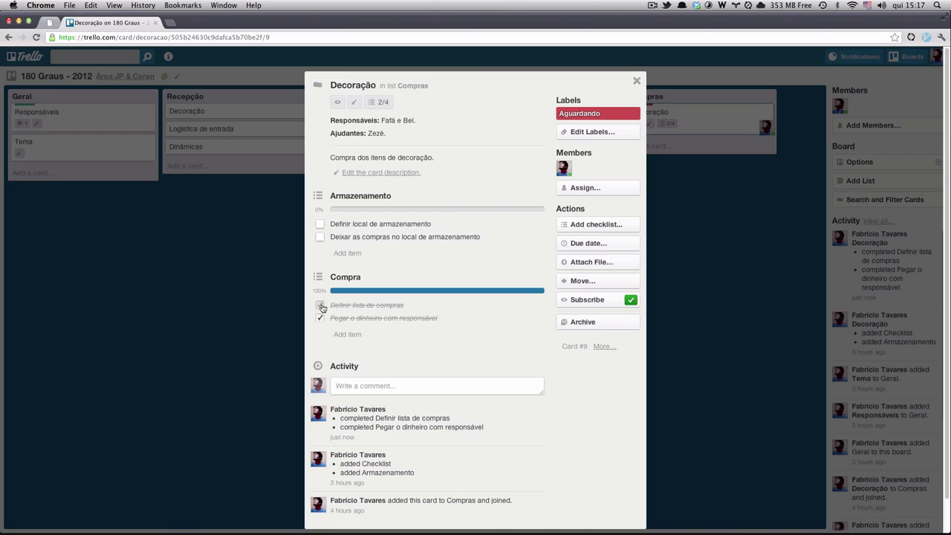
{"action": "left_click", "coordinate": [319, 224]}
{"action": "left_click", "coordinate": [319, 237]}
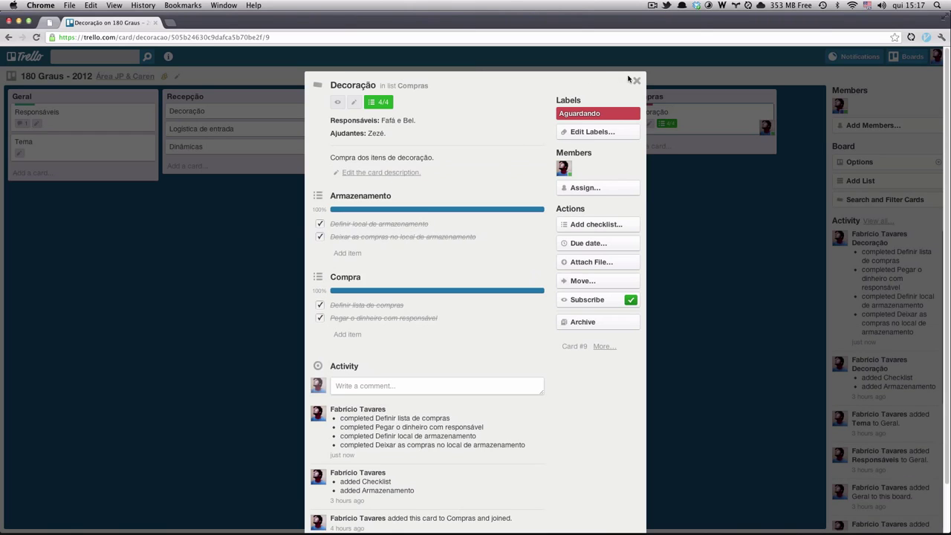
{"action": "left_click", "coordinate": [637, 80]}
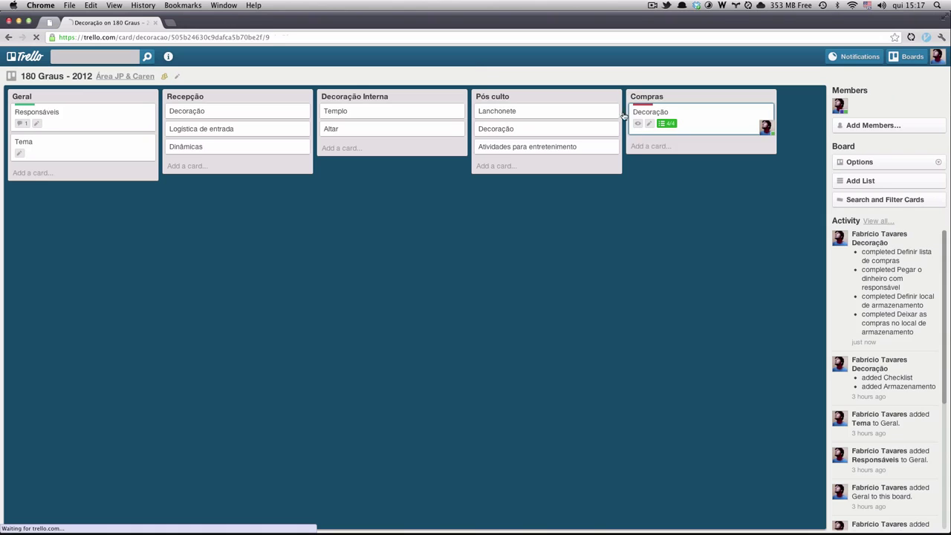
Uncheck both Armazenamento items in the Compras list's Decoração card, mark them complete again and close the card.
{"action": "left_click", "coordinate": [700, 122]}
{"action": "left_click", "coordinate": [319, 224]}
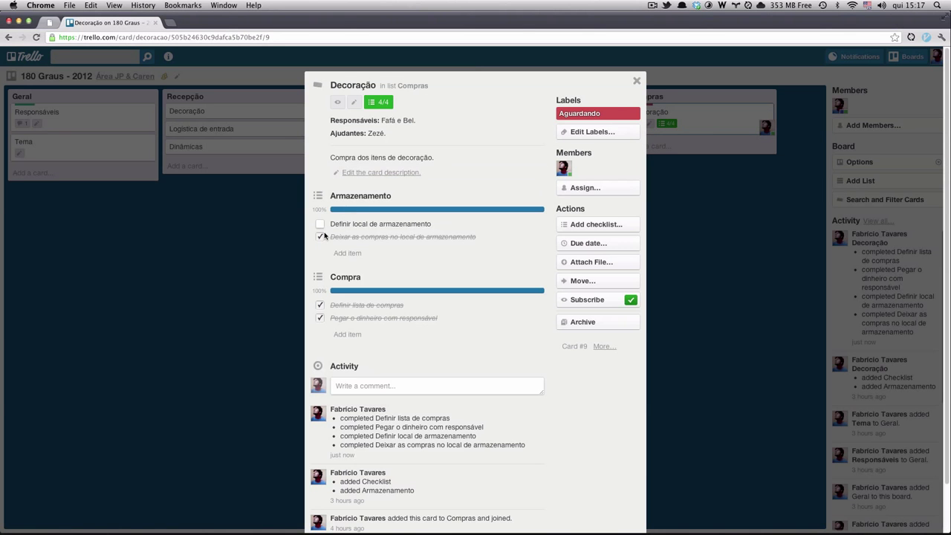
{"action": "left_click", "coordinate": [319, 236]}
{"action": "left_click", "coordinate": [319, 224]}
{"action": "left_click", "coordinate": [320, 236]}
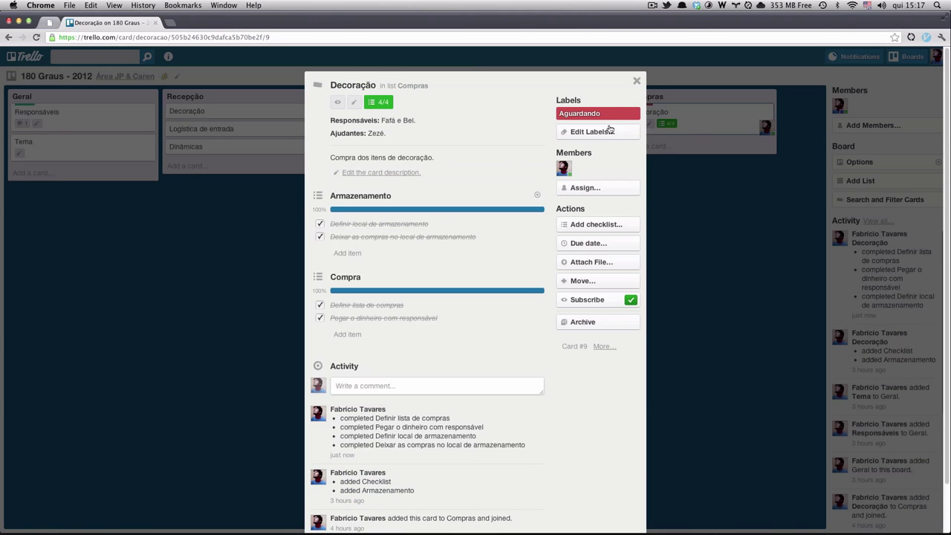
{"action": "left_click", "coordinate": [641, 80]}
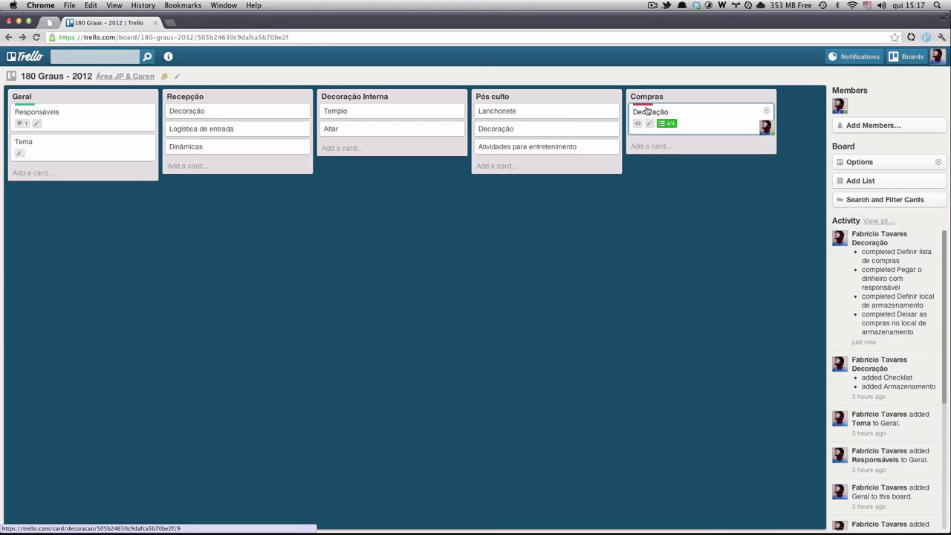
Replace the Aguardando label with Feito on the Decoração card in the Compras list and close the label choices.
{"action": "left_click", "coordinate": [766, 111]}
{"action": "left_click", "coordinate": [782, 148]}
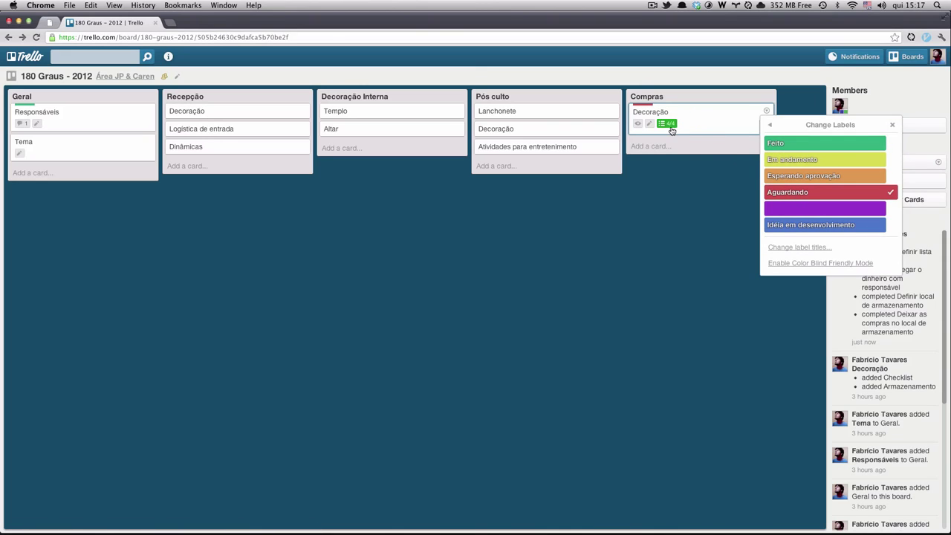
{"action": "left_click", "coordinate": [792, 149]}
{"action": "left_click", "coordinate": [824, 194]}
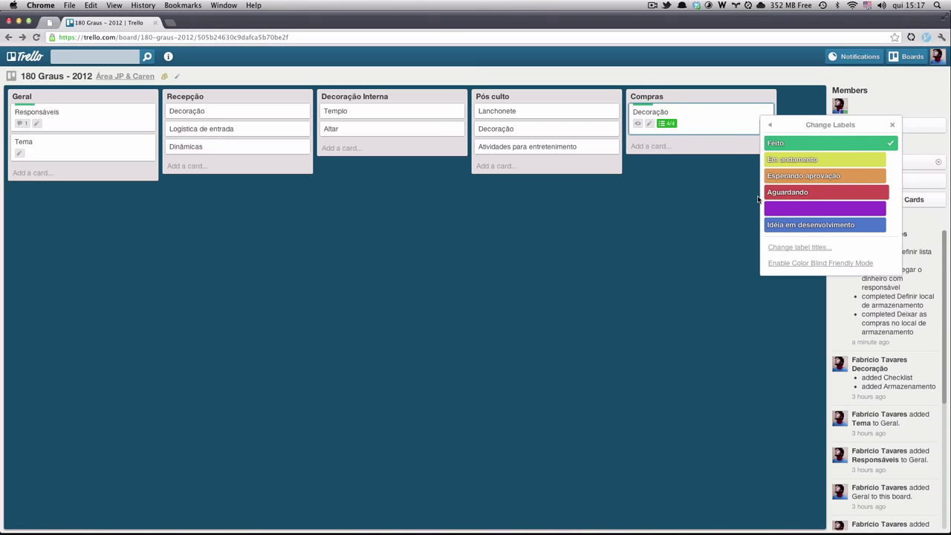
{"action": "left_click", "coordinate": [892, 125]}
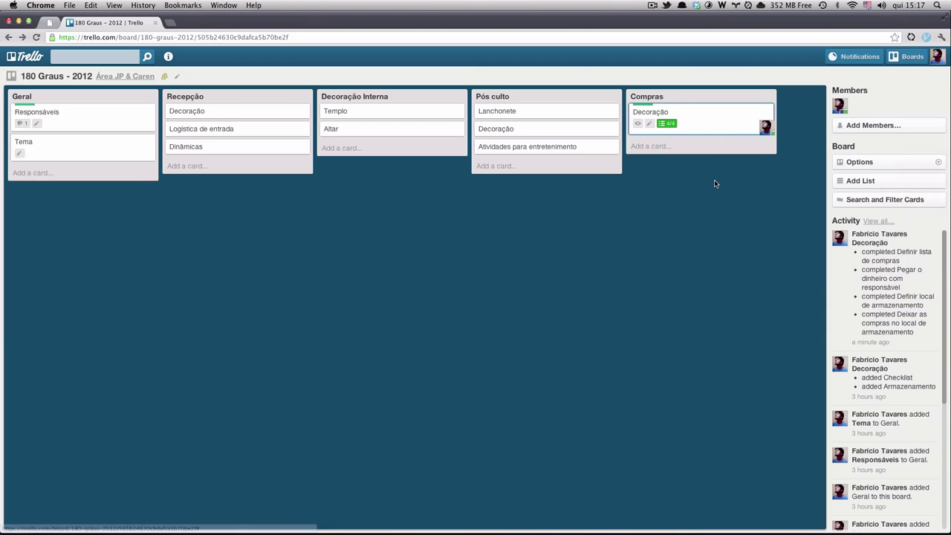
Swap the Feito label for Em andamento on the Compras list's Decoração card.
{"action": "mouse_move", "coordinate": [757, 120]}
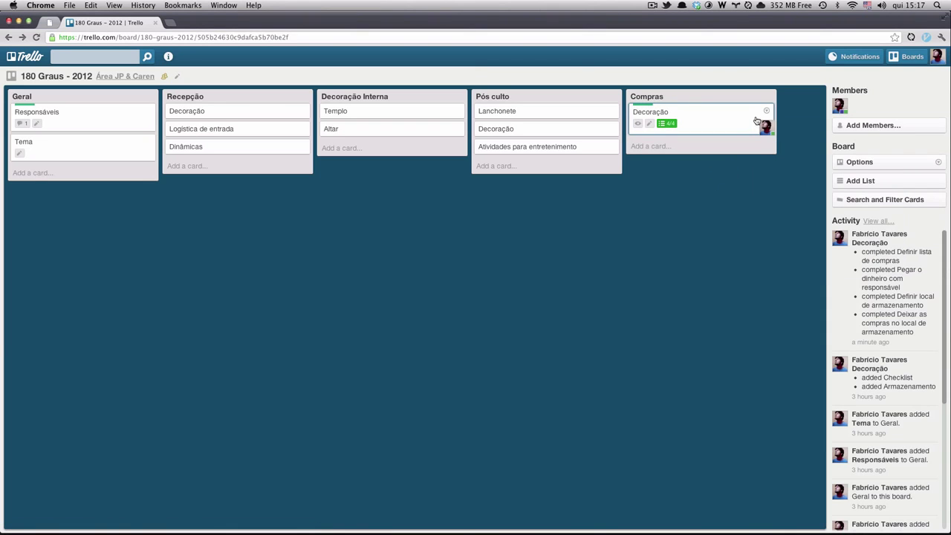
{"action": "left_click", "coordinate": [764, 112]}
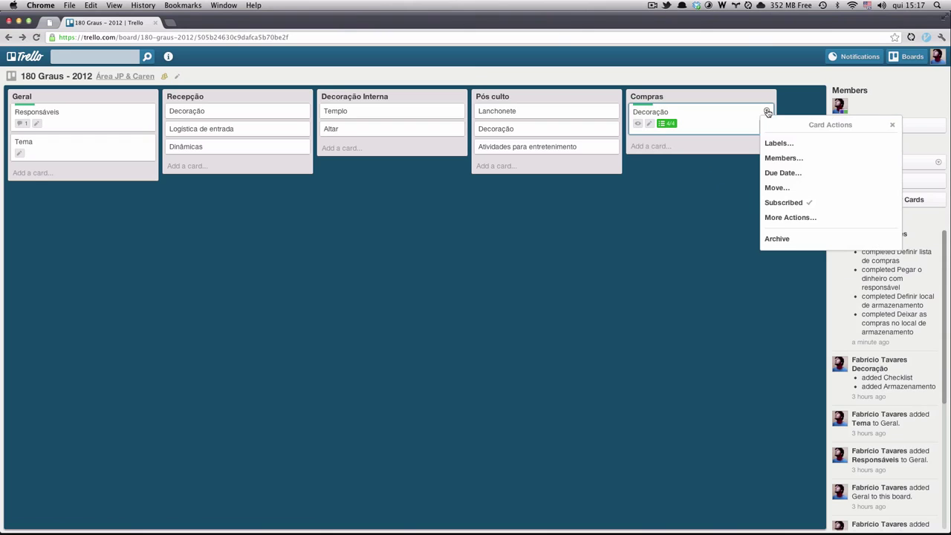
{"action": "left_click", "coordinate": [786, 144]}
{"action": "left_click", "coordinate": [797, 146]}
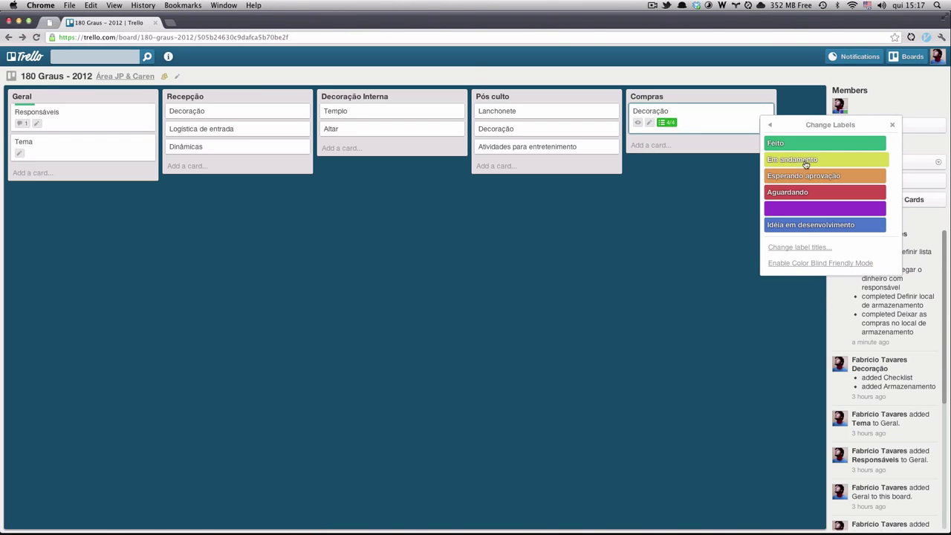
{"action": "left_click", "coordinate": [799, 162]}
{"action": "left_click", "coordinate": [892, 125]}
Uncheck both Armazenamento checklist items in the Decoração card of Compras and close the card.
{"action": "left_click", "coordinate": [733, 123]}
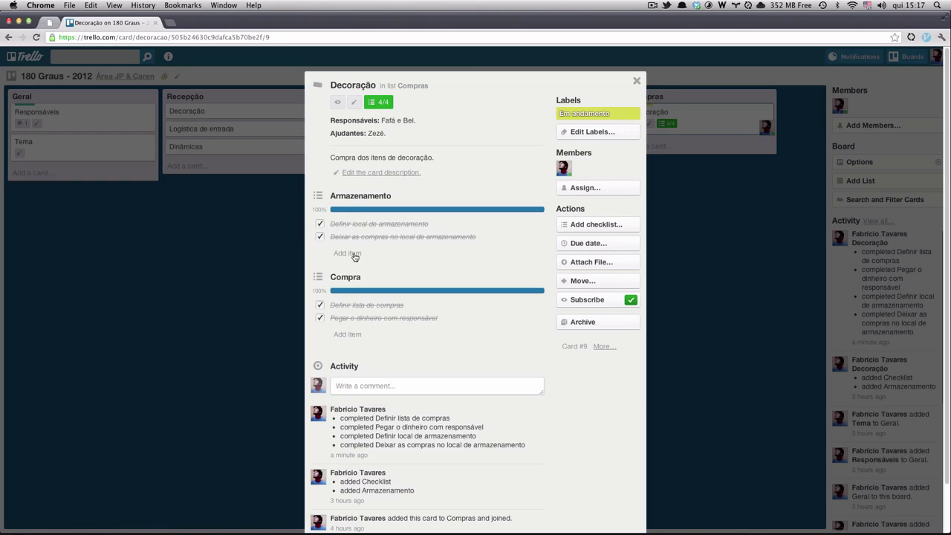
{"action": "left_click", "coordinate": [321, 237]}
{"action": "left_click", "coordinate": [320, 226]}
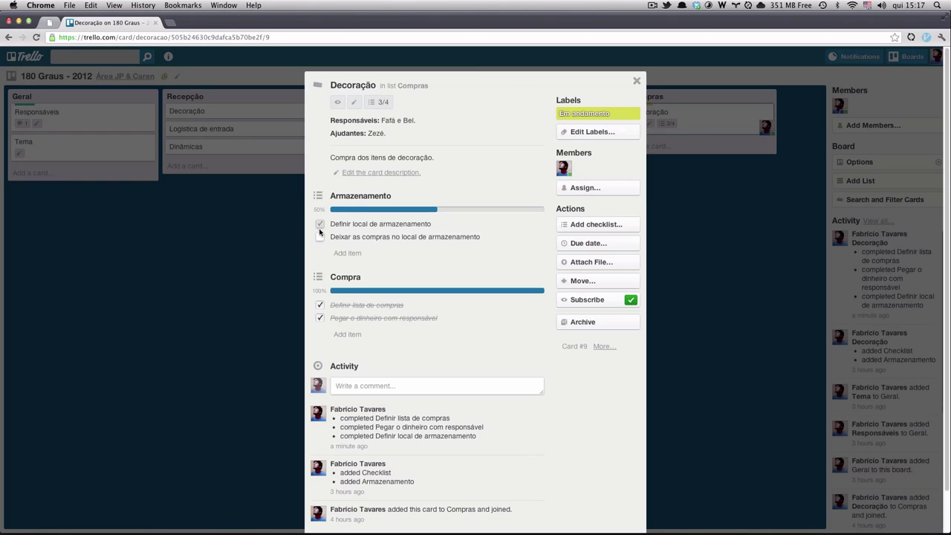
{"action": "left_click", "coordinate": [637, 82]}
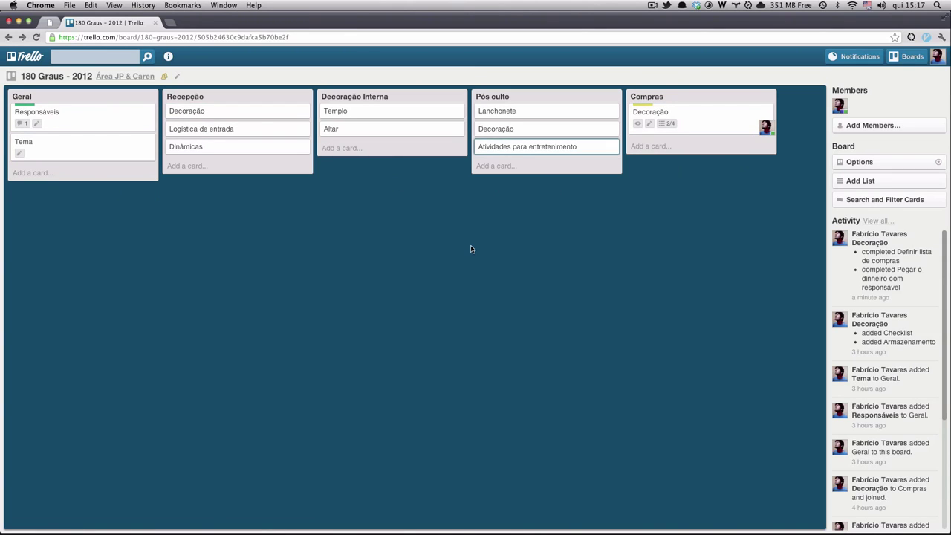
Apply the Em andamento label to the Decoração card in the Recepção list and return to the board.
{"action": "left_click", "coordinate": [242, 112]}
{"action": "left_click", "coordinate": [591, 119]}
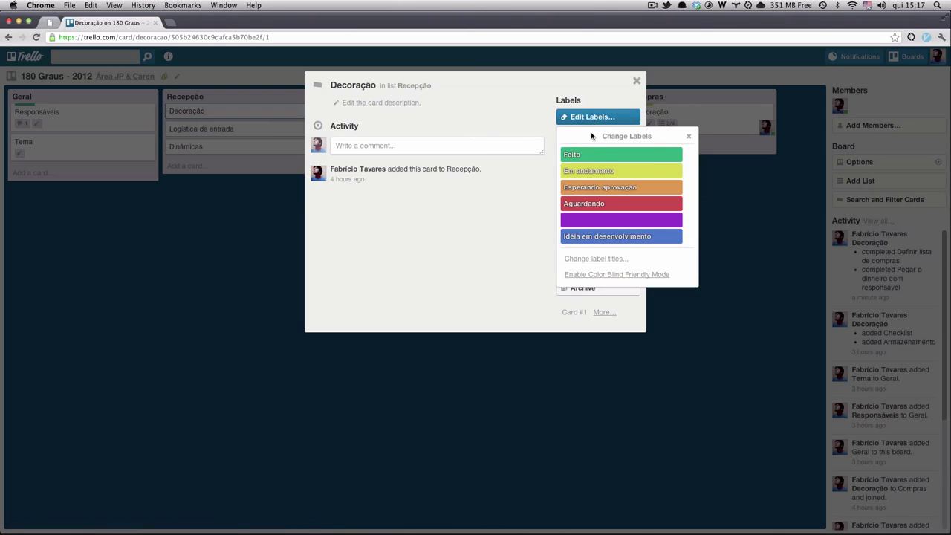
{"action": "left_click", "coordinate": [588, 170]}
{"action": "left_click", "coordinate": [692, 142]}
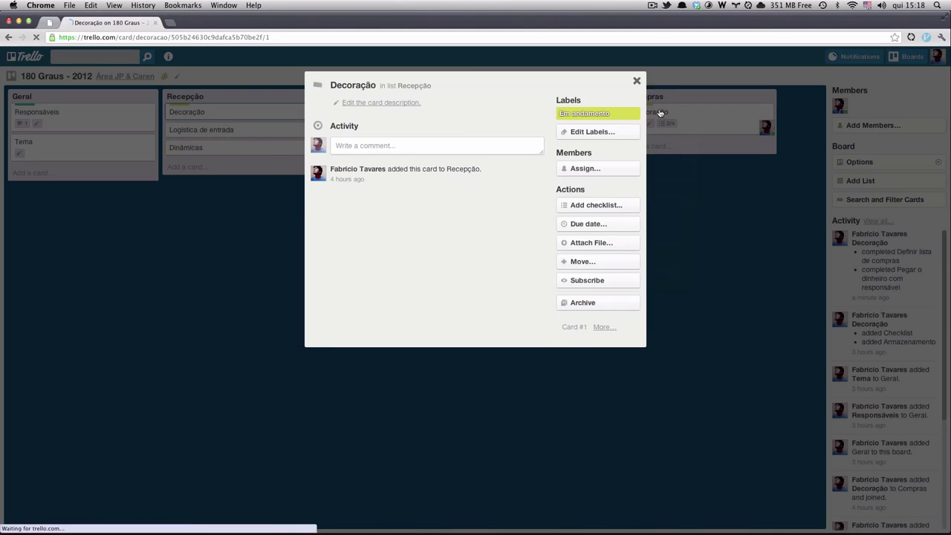
{"action": "left_click", "coordinate": [636, 80]}
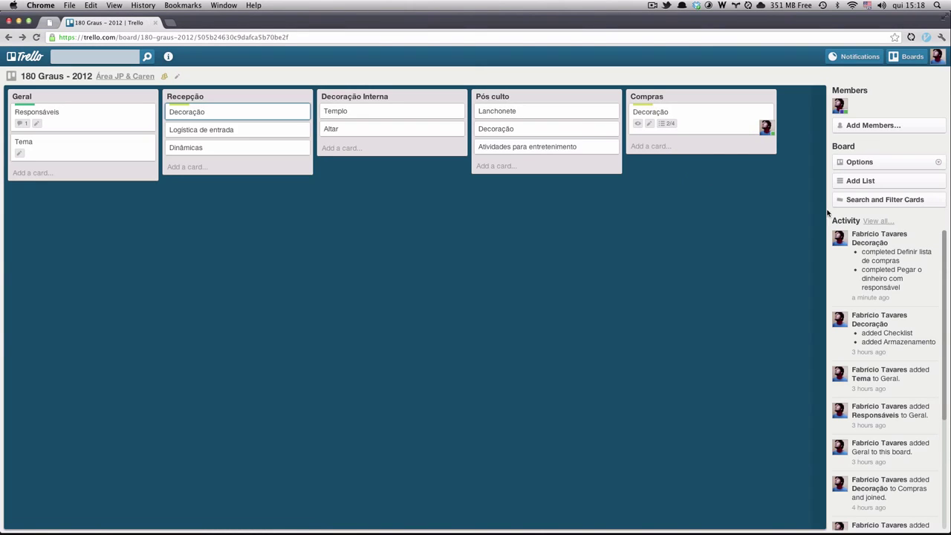
Filter the board's cards by Em andamento, by Feito and by both labels together, and clear the filters.
{"action": "left_click", "coordinate": [862, 199]}
{"action": "left_click", "coordinate": [852, 281]}
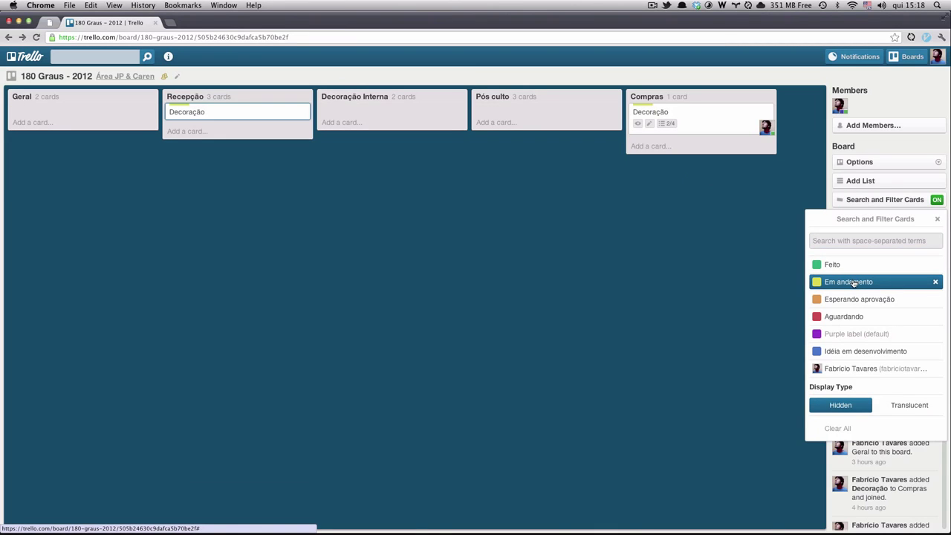
{"action": "left_click", "coordinate": [854, 266]}
{"action": "left_click", "coordinate": [933, 284]}
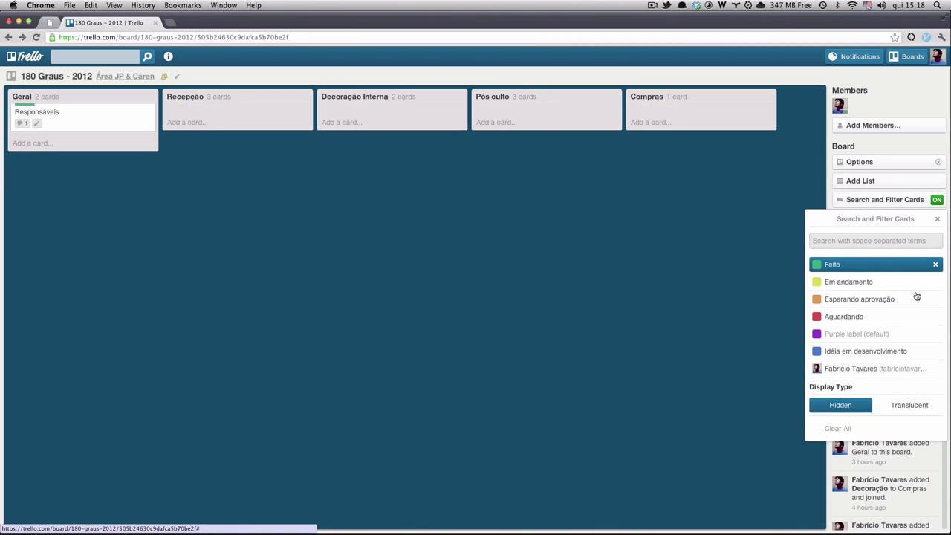
{"action": "left_click", "coordinate": [874, 282]}
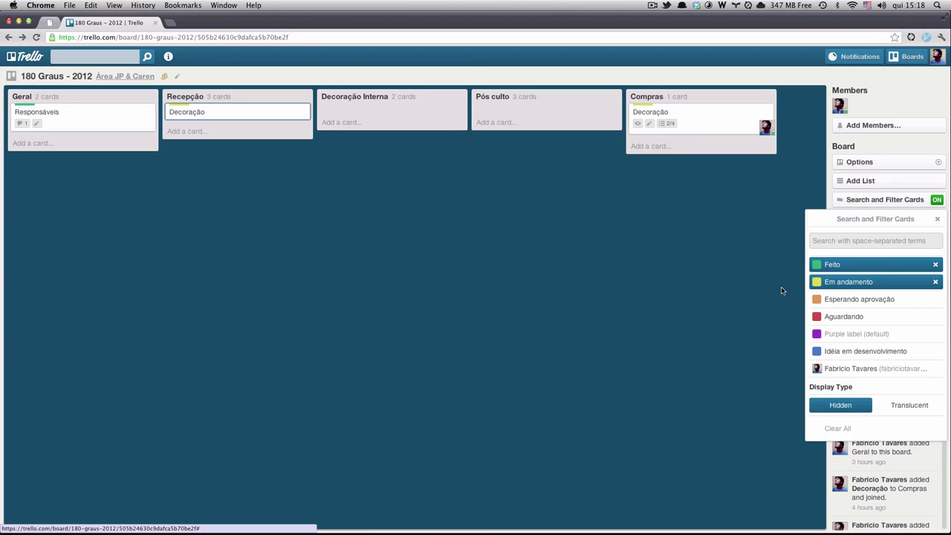
{"action": "left_click", "coordinate": [935, 281]}
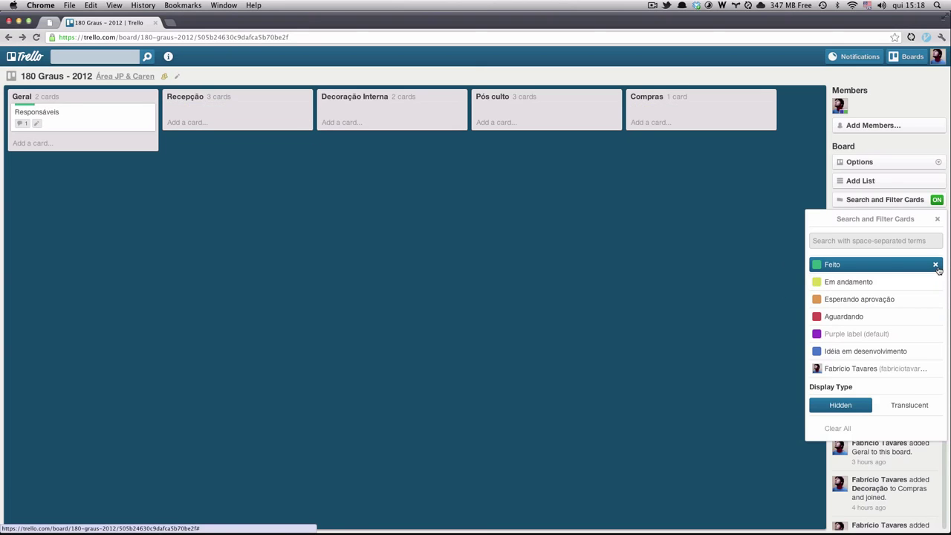
{"action": "left_click", "coordinate": [936, 266]}
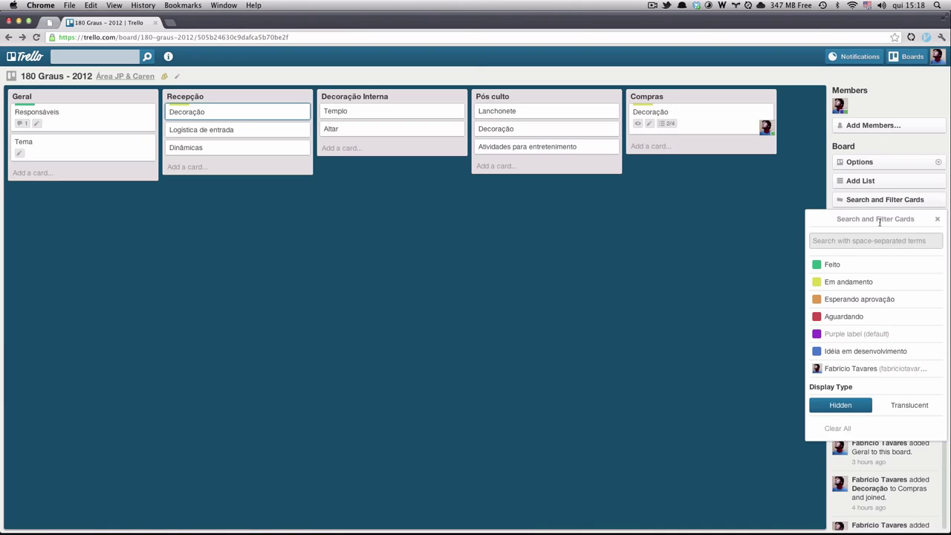
{"action": "left_click", "coordinate": [936, 219]}
Open the Decoração card in Compras and replace its Em andamento label with Aguardando.
{"action": "left_click", "coordinate": [725, 132]}
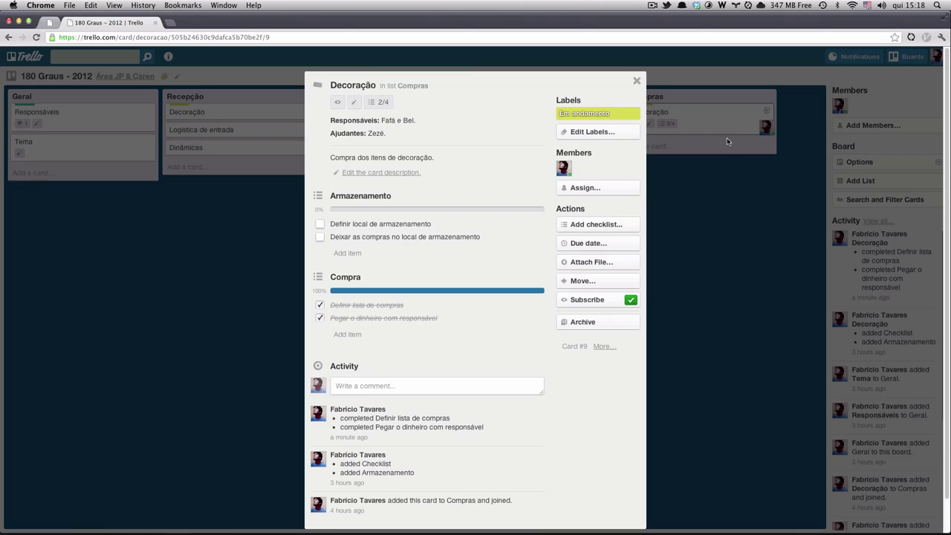
{"action": "left_click", "coordinate": [602, 130]}
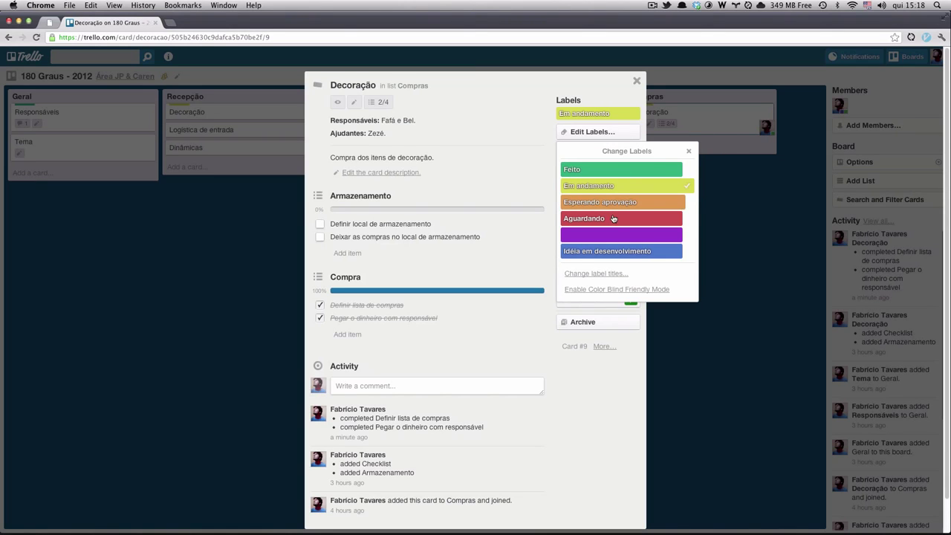
{"action": "left_click", "coordinate": [614, 218]}
{"action": "left_click", "coordinate": [679, 187]}
{"action": "left_click", "coordinate": [689, 151]}
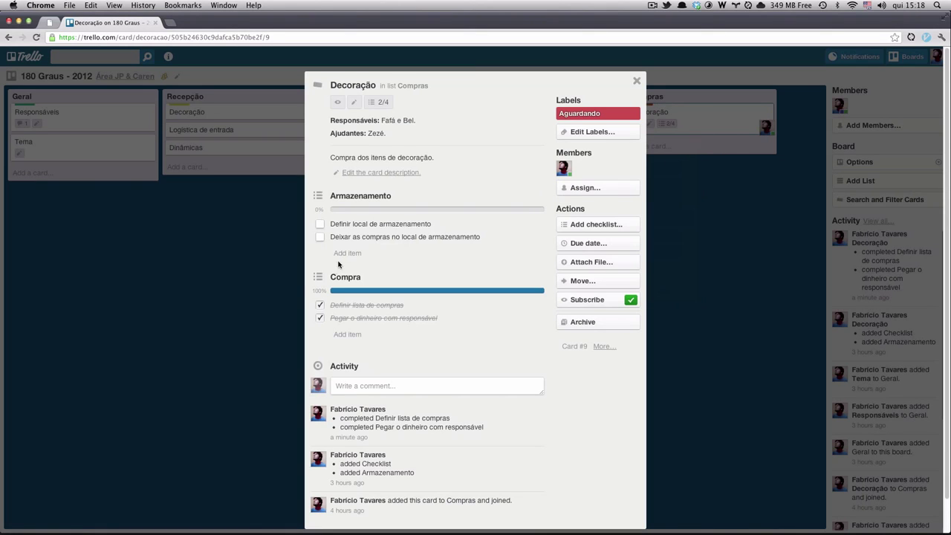
Uncheck both Compra checklist items, Definir lista de compras and Pegar o dinheiro com responsável, and close the card.
{"action": "left_click", "coordinate": [319, 305]}
{"action": "left_click", "coordinate": [320, 317]}
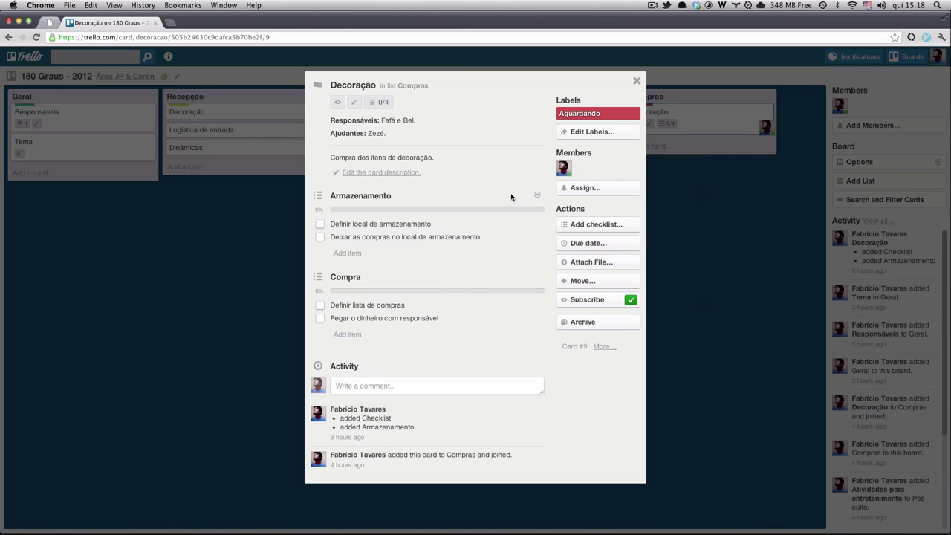
{"action": "left_click", "coordinate": [636, 81]}
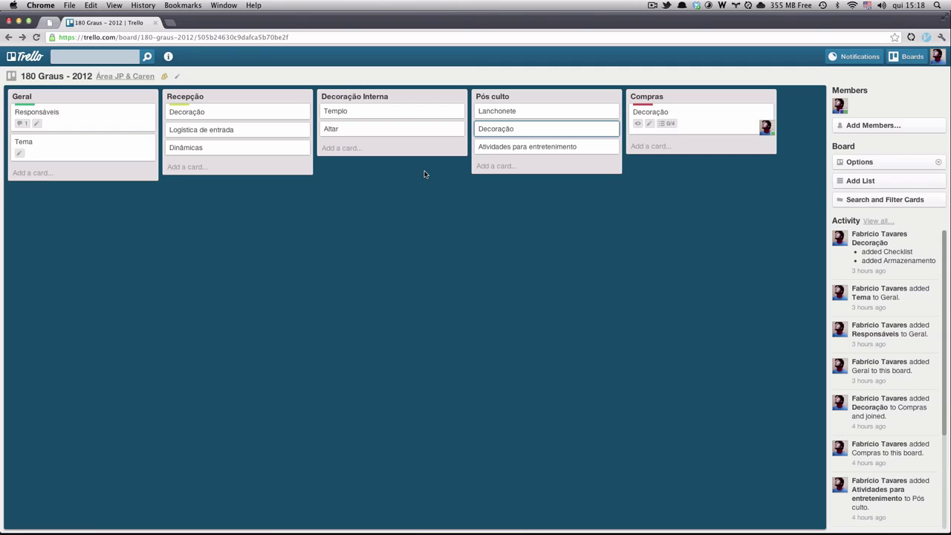
Review the Responsáveis card in Geral, turning its subscription on and off again, and return to the board.
{"action": "left_click", "coordinate": [136, 115]}
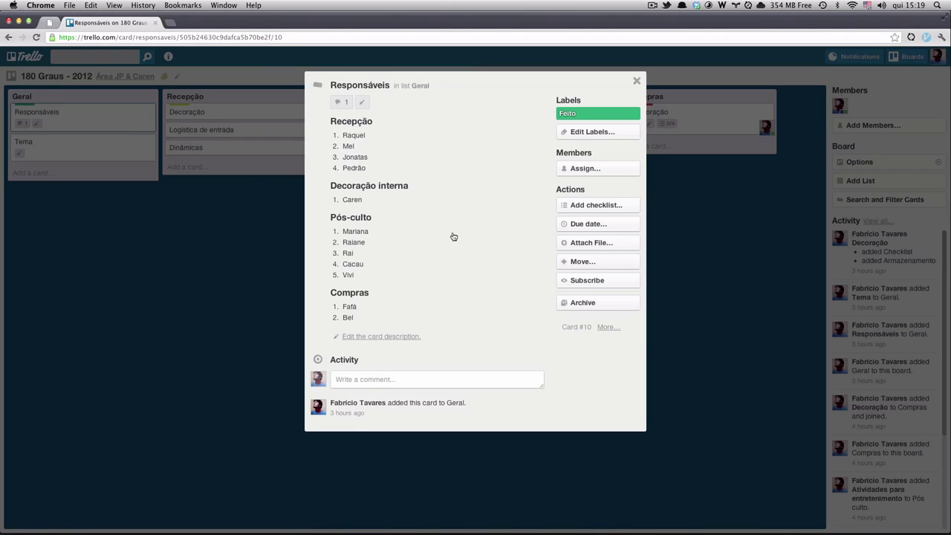
{"action": "left_click", "coordinate": [637, 80]}
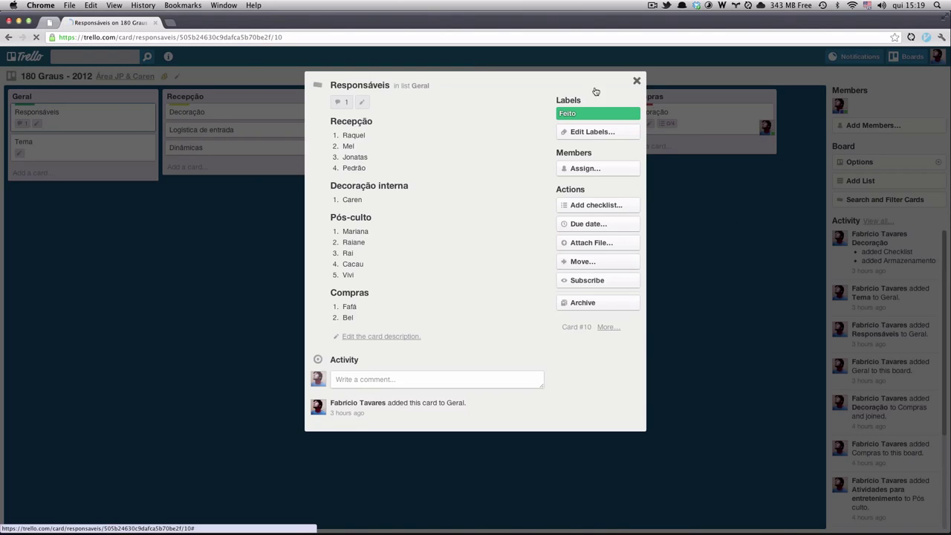
{"action": "left_click", "coordinate": [89, 115]}
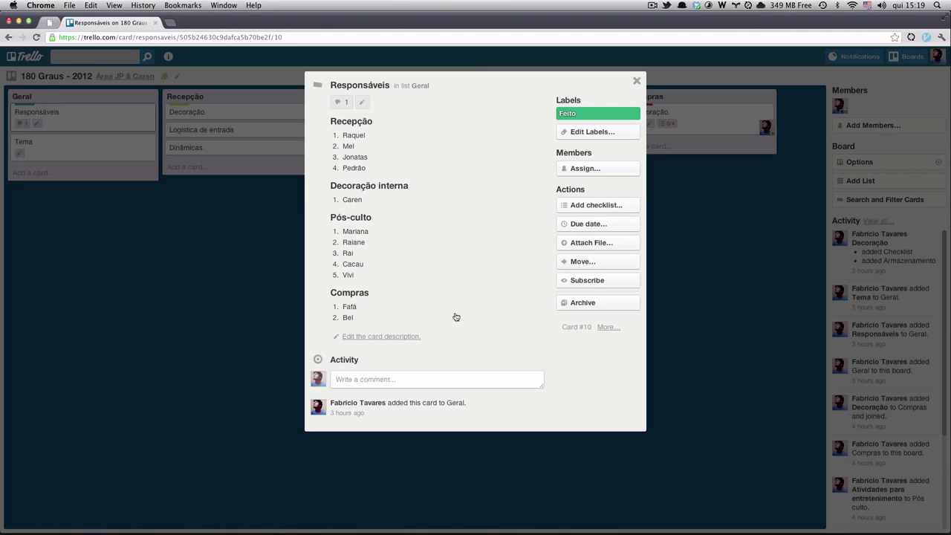
{"action": "left_click", "coordinate": [588, 284]}
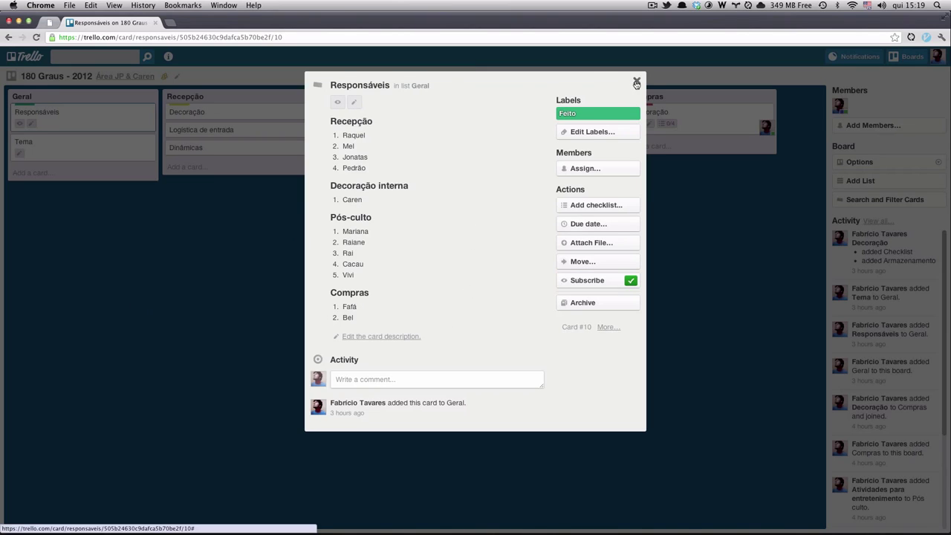
{"action": "left_click", "coordinate": [636, 82]}
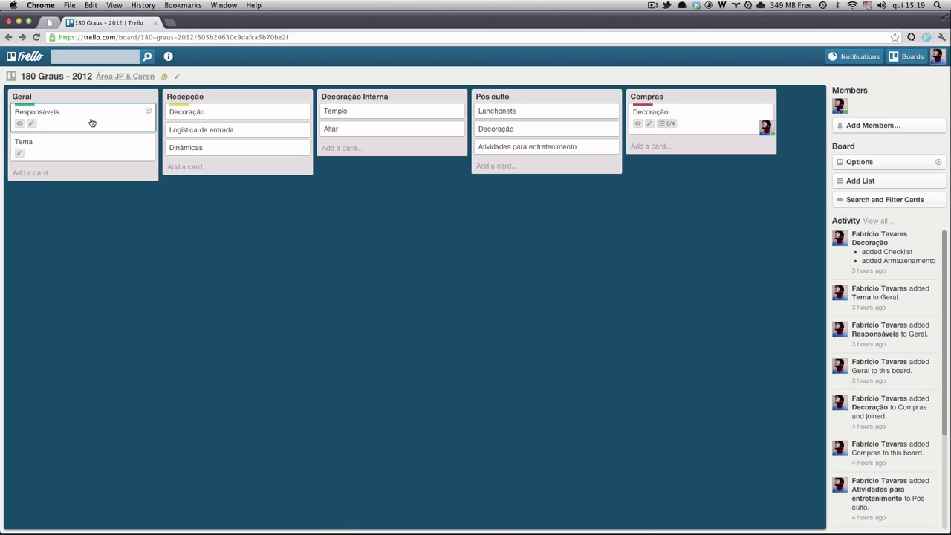
{"action": "left_click", "coordinate": [124, 113]}
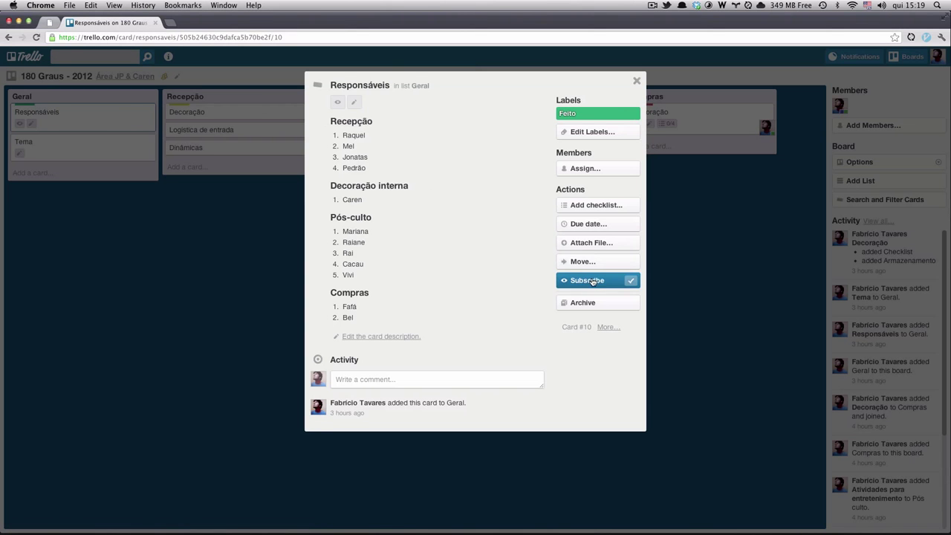
{"action": "left_click", "coordinate": [637, 81]}
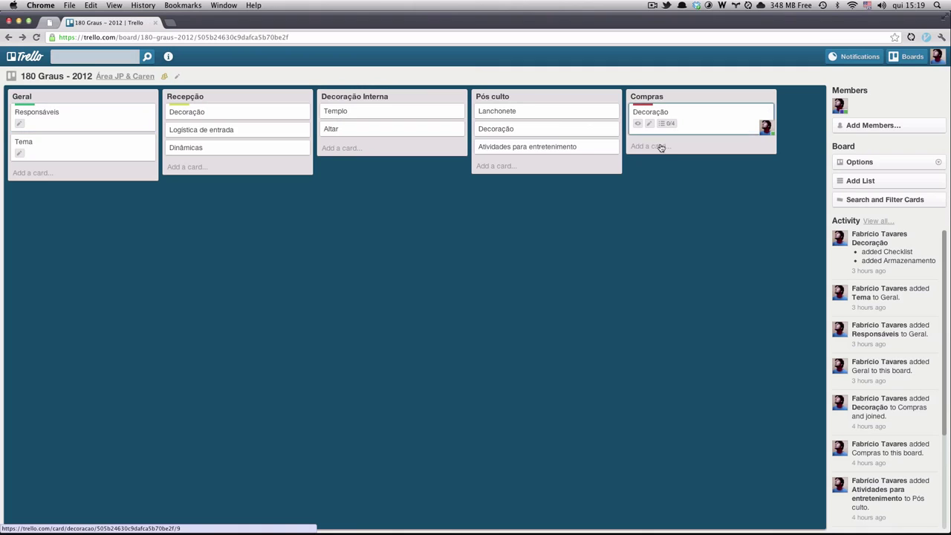
Review the description and checklists of the Decoração card in Compras and close it.
{"action": "left_click", "coordinate": [705, 126]}
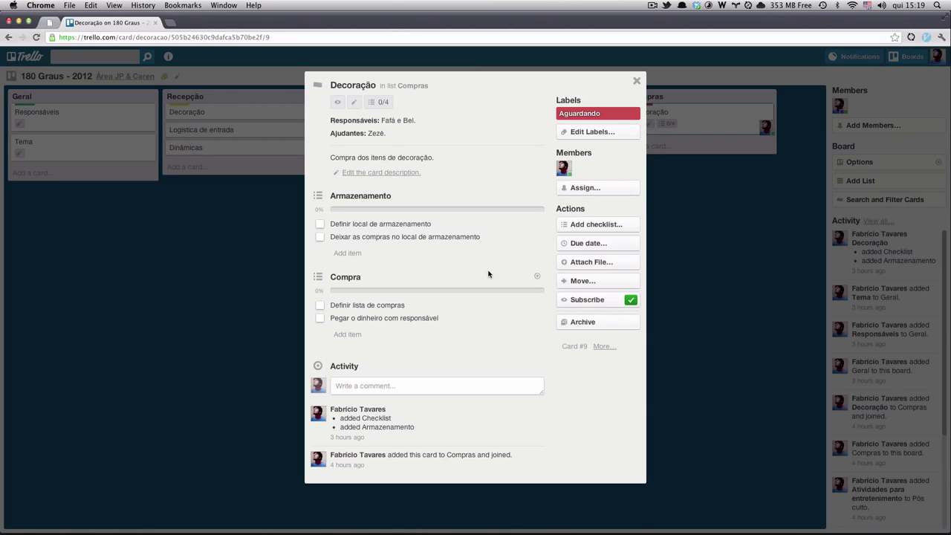
{"action": "left_click", "coordinate": [638, 82]}
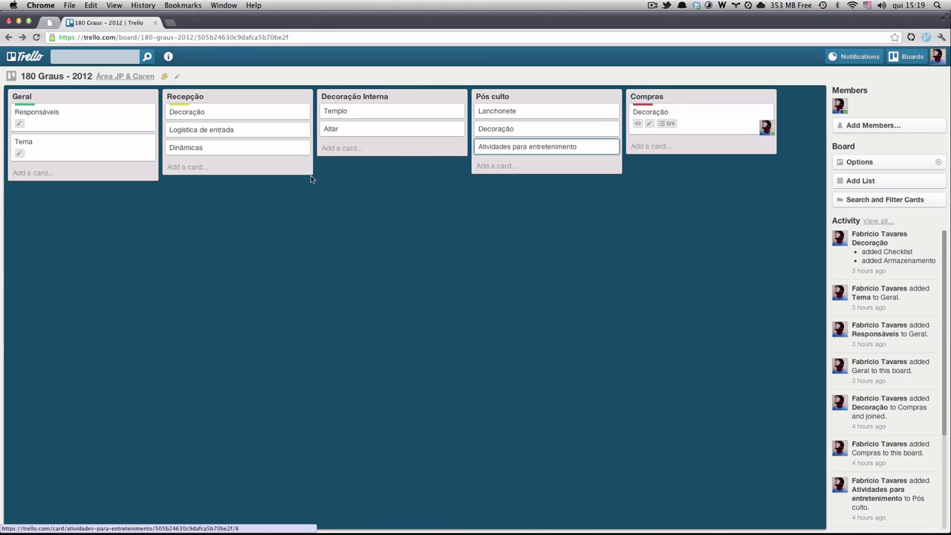
Move the Decoração card from Pós culto to the end of Decoração Interna and back between Lanchonete and Atividades para entretenimento.
{"action": "mouse_move", "coordinate": [361, 134]}
{"action": "left_mouse_down"}
{"action": "mouse_move", "coordinate": [332, 131]}
{"action": "mouse_move", "coordinate": [361, 131]}
{"action": "mouse_move", "coordinate": [349, 139]}
{"action": "left_mouse_up"}
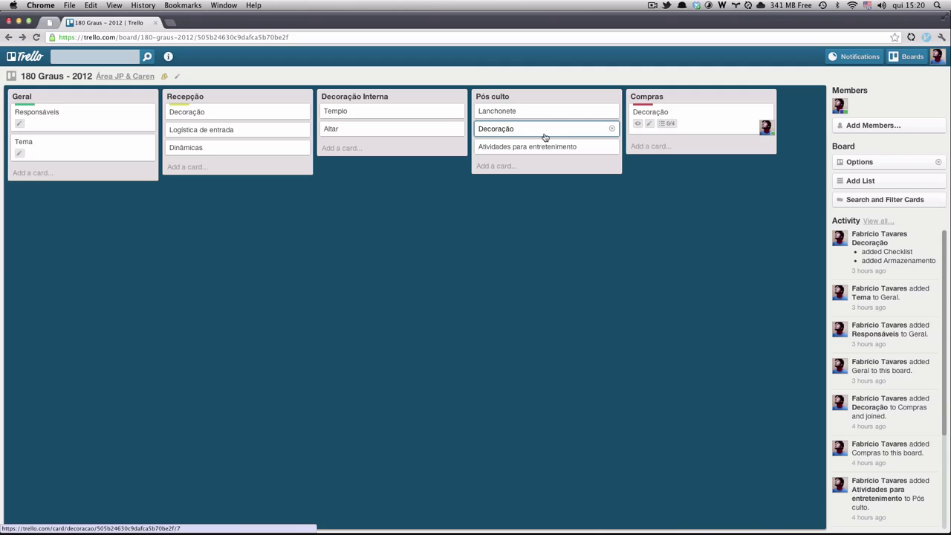
{"action": "left_click_drag", "start_coordinate": [539, 133], "coordinate": [413, 162]}
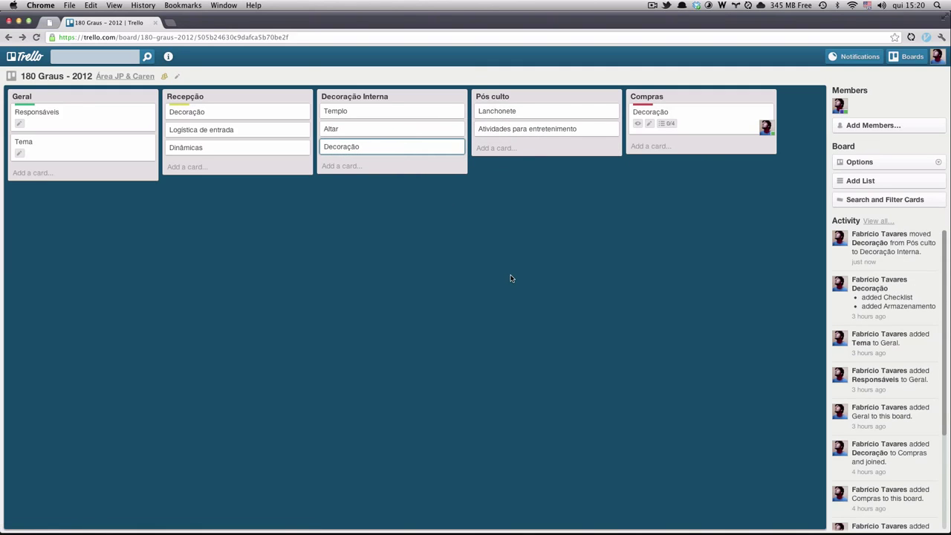
{"action": "left_click_drag", "start_coordinate": [426, 144], "coordinate": [555, 123]}
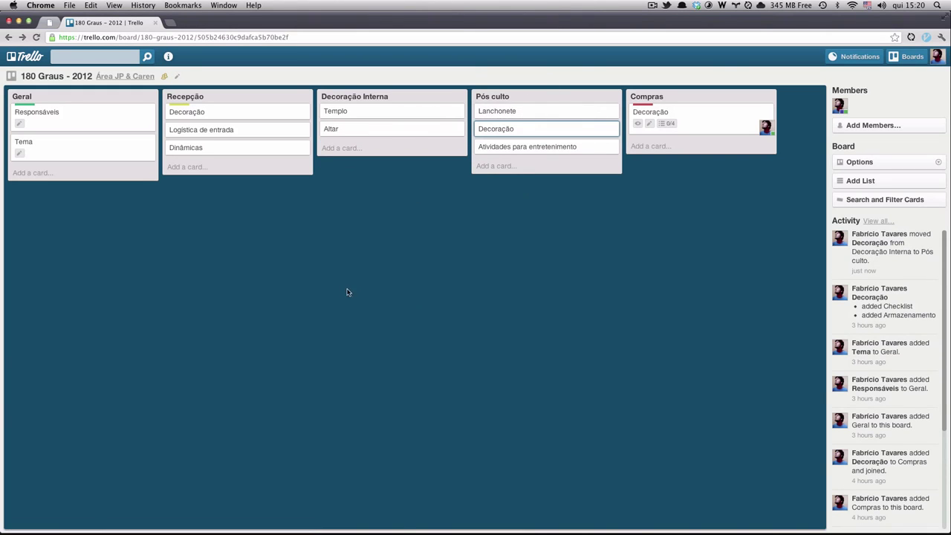
Read through the full description of the Tema card in the Geral list, including its embedded image, and close it.
{"action": "left_click", "coordinate": [104, 148]}
{"action": "scroll", "coordinate": [465, 263], "scroll_direction": "down", "scroll_amount": 10}
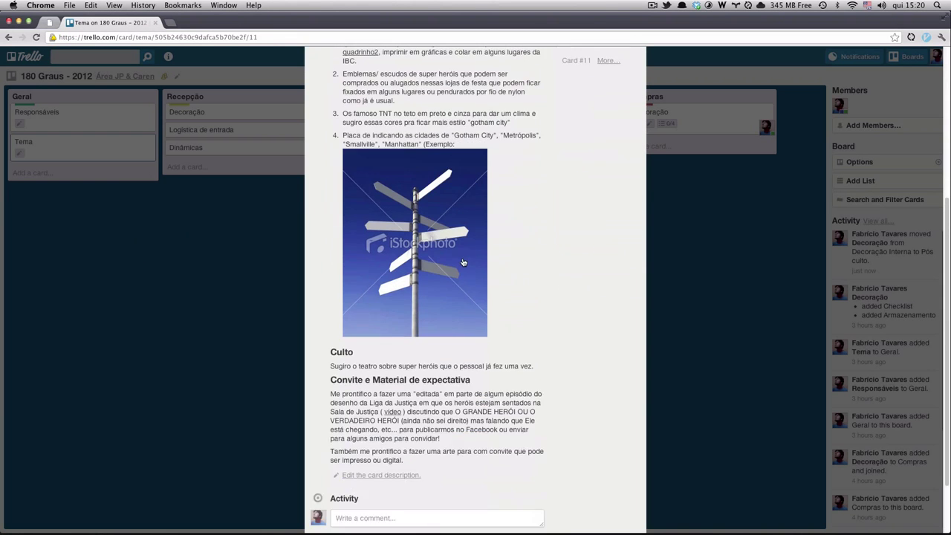
{"action": "scroll", "coordinate": [465, 263], "scroll_direction": "up", "scroll_amount": 8}
{"action": "scroll", "coordinate": [460, 93], "scroll_direction": "up", "scroll_amount": 3}
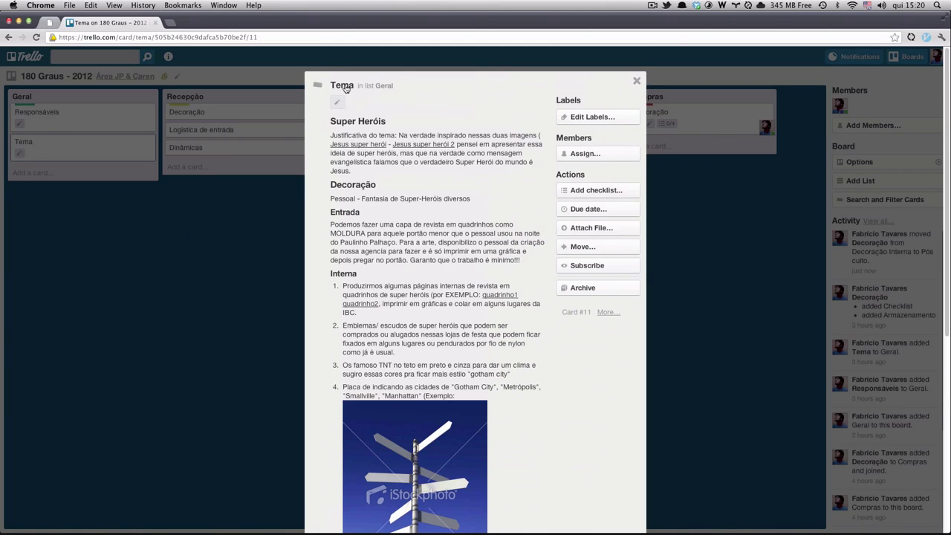
{"action": "scroll", "coordinate": [403, 186], "scroll_direction": "down", "scroll_amount": 2}
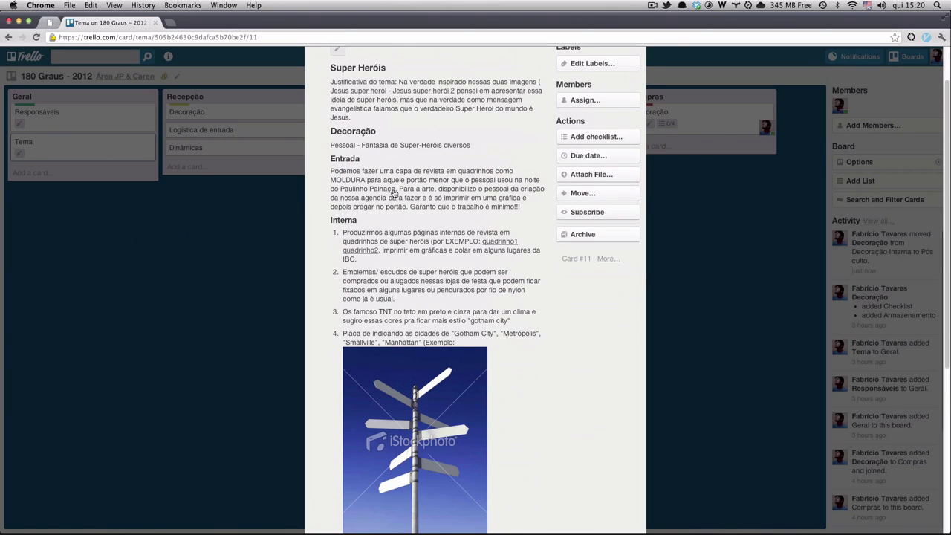
{"action": "scroll", "coordinate": [420, 208], "scroll_direction": "down", "scroll_amount": 2}
{"action": "scroll", "coordinate": [418, 200], "scroll_direction": "down", "scroll_amount": 1}
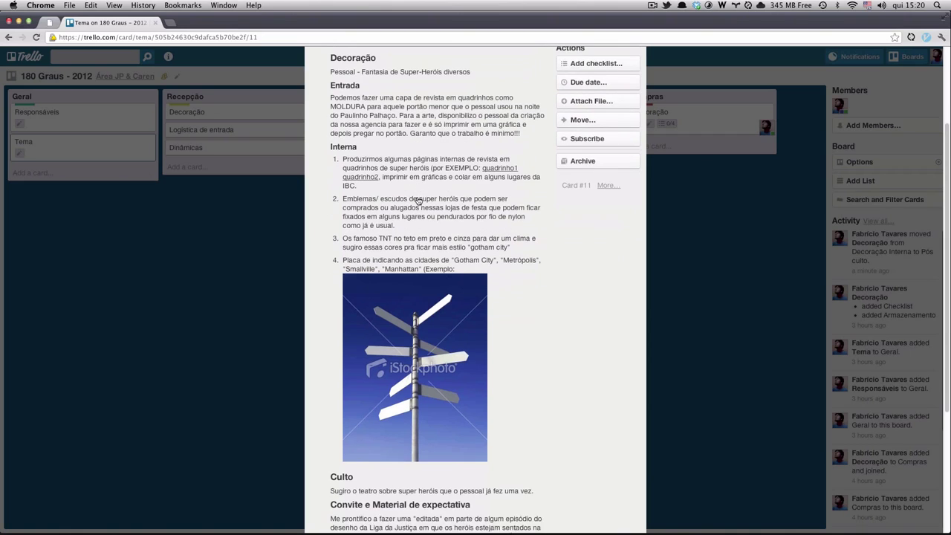
{"action": "scroll", "coordinate": [418, 200], "scroll_direction": "up", "scroll_amount": 2}
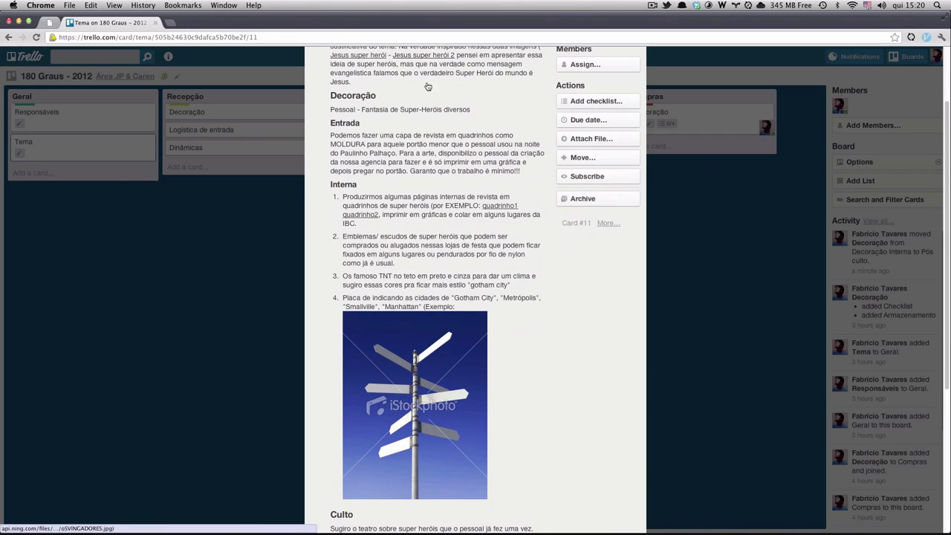
{"action": "scroll", "coordinate": [455, 126], "scroll_direction": "down", "scroll_amount": 3}
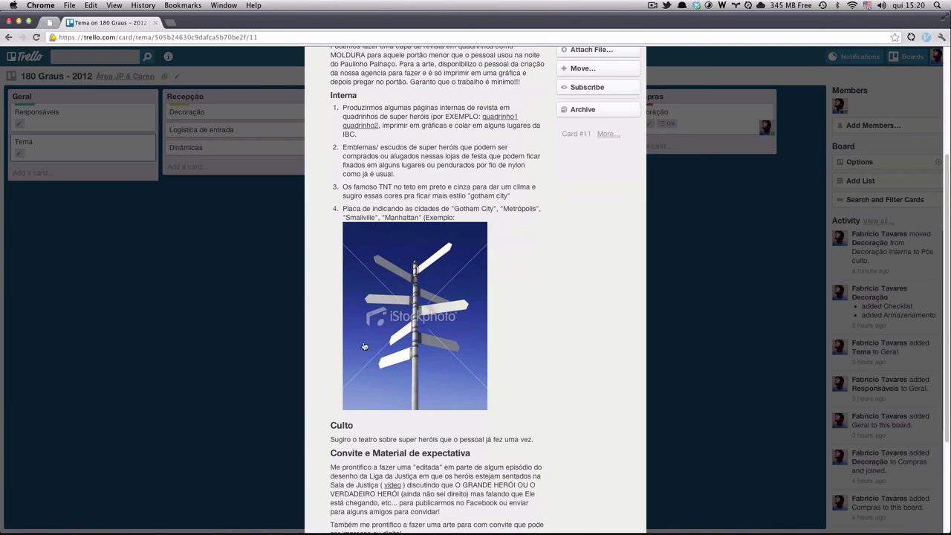
{"action": "scroll", "coordinate": [410, 292], "scroll_direction": "down", "scroll_amount": 2}
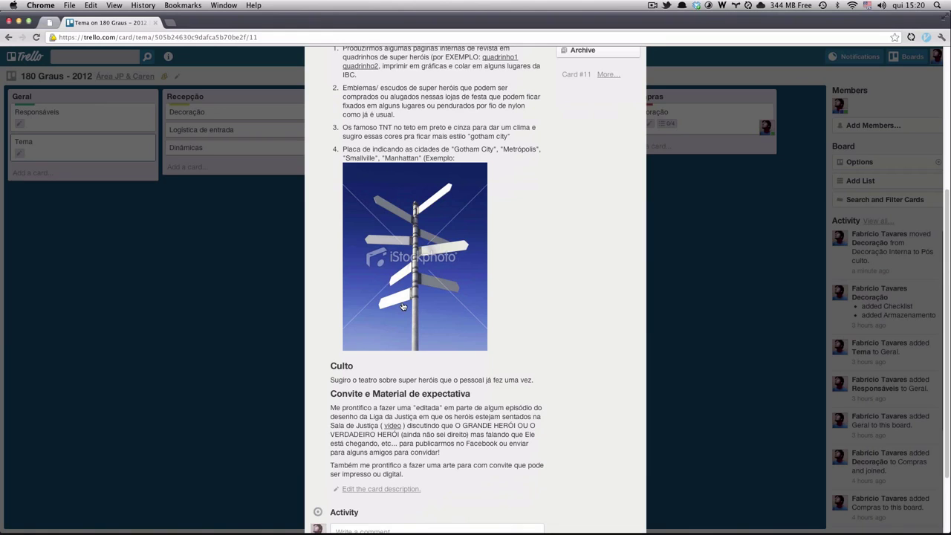
{"action": "scroll", "coordinate": [402, 307], "scroll_direction": "down", "scroll_amount": 3}
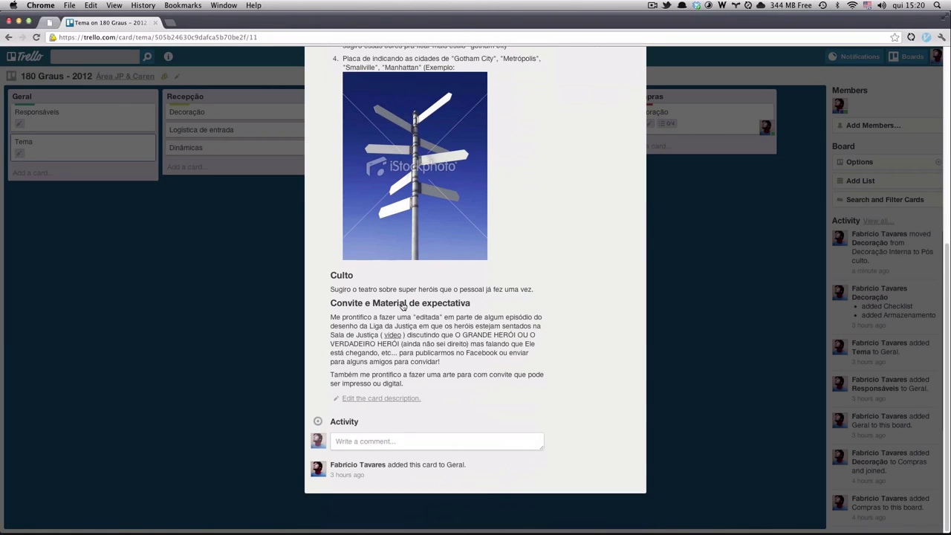
{"action": "scroll", "coordinate": [515, 213], "scroll_direction": "up", "scroll_amount": 10}
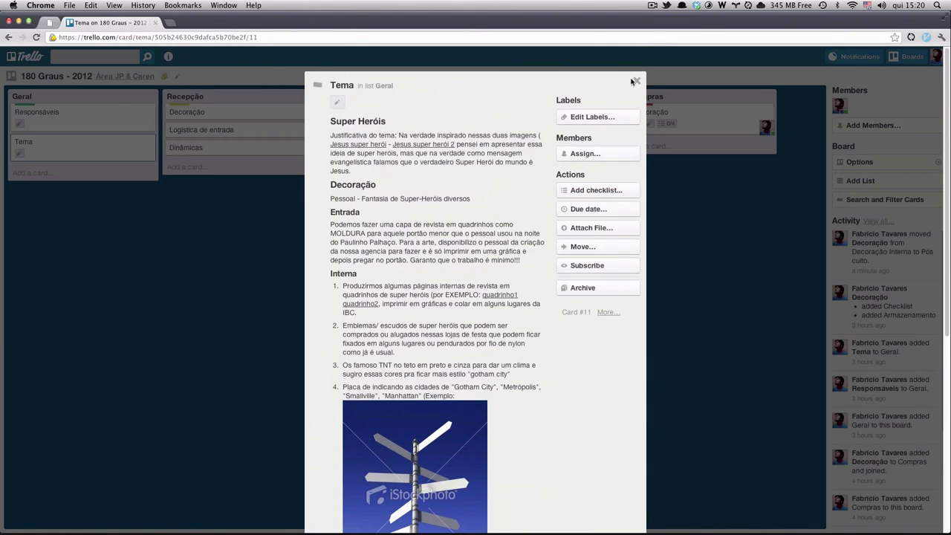
{"action": "left_click", "coordinate": [634, 81]}
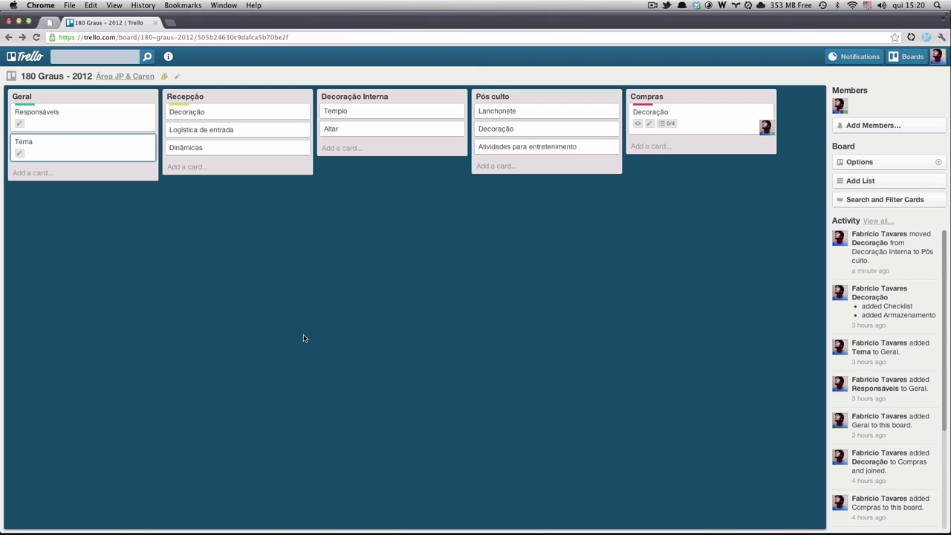
Subscribe to the Tema card in Geral and view the file attachment sources without attaching anything.
{"action": "left_click", "coordinate": [64, 146]}
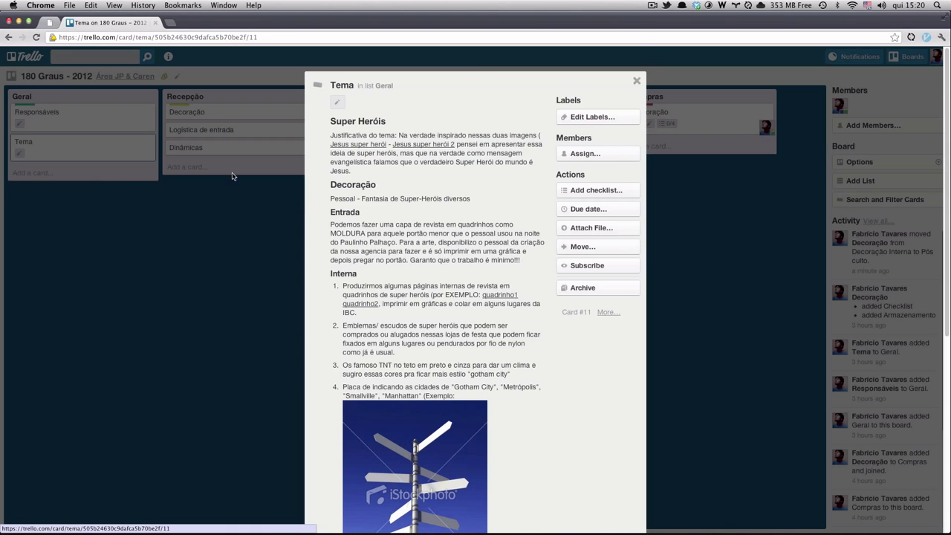
{"action": "scroll", "coordinate": [387, 202], "scroll_direction": "down", "scroll_amount": 5}
{"action": "scroll", "coordinate": [389, 202], "scroll_direction": "up", "scroll_amount": 5}
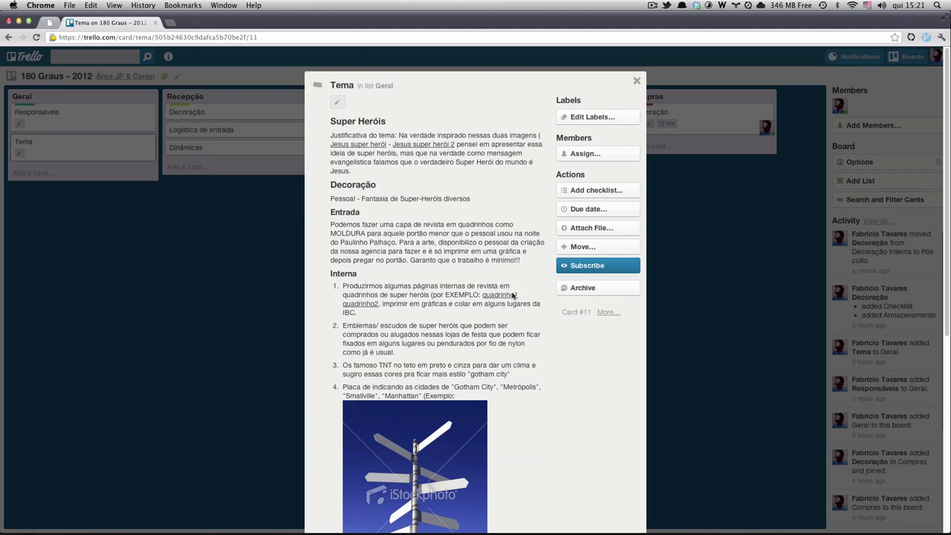
{"action": "left_click", "coordinate": [586, 268]}
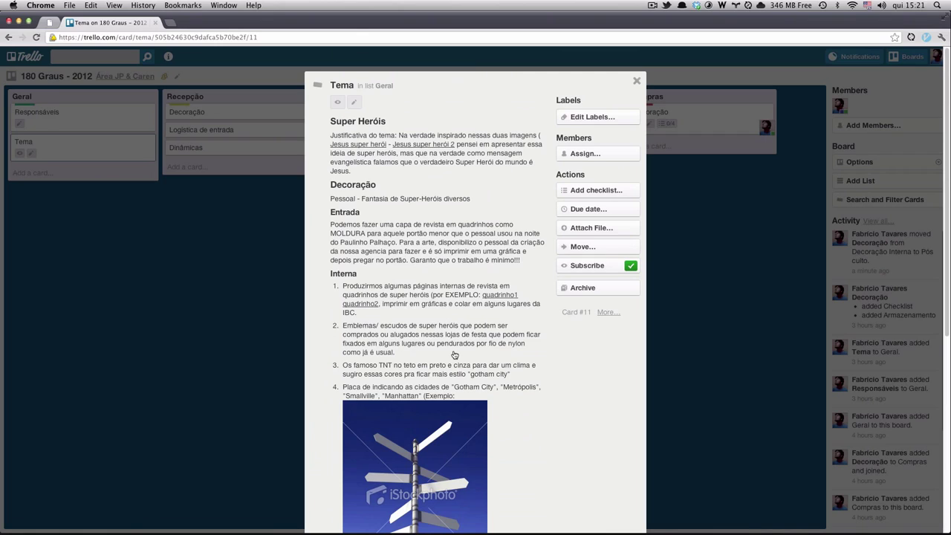
{"action": "left_click", "coordinate": [590, 228]}
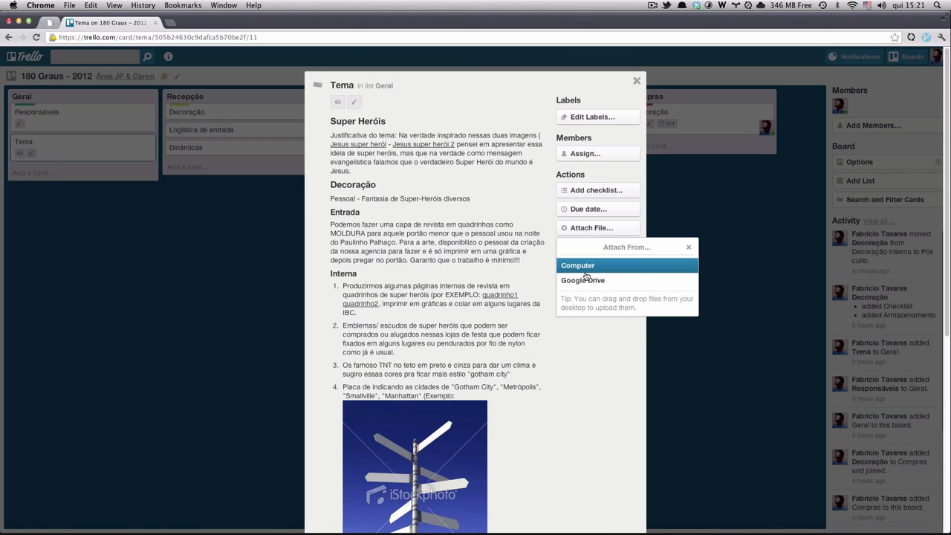
{"action": "left_click", "coordinate": [689, 247]}
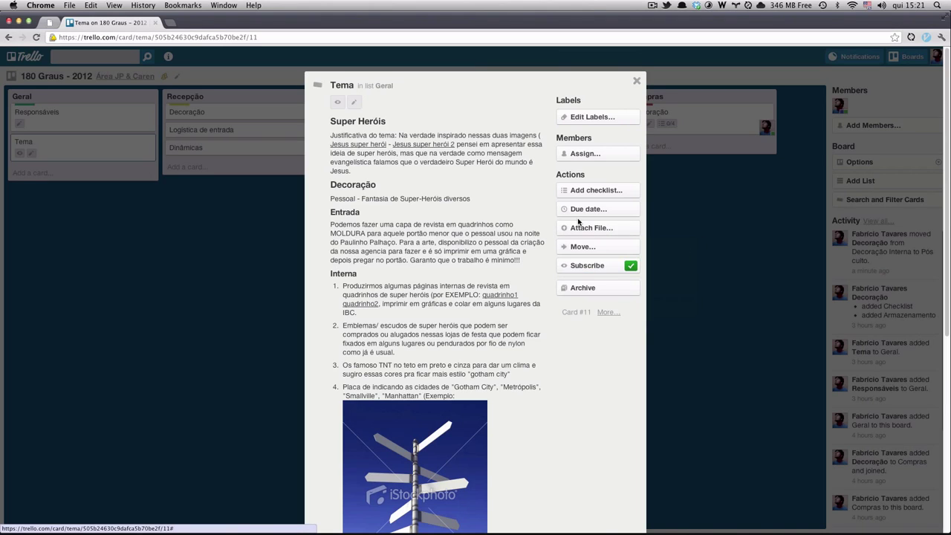
Apply the green Feito label to the Tema card and close the card.
{"action": "left_click", "coordinate": [590, 120]}
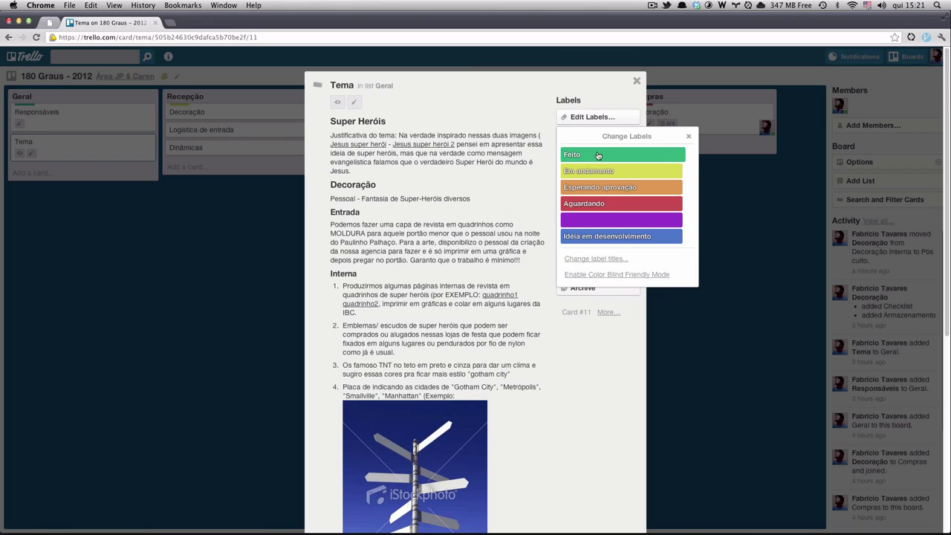
{"action": "left_click", "coordinate": [592, 156]}
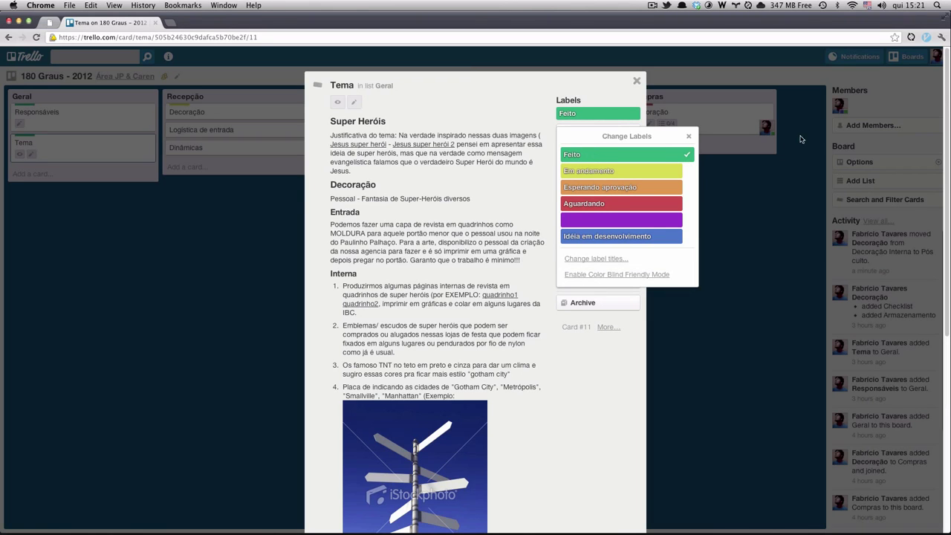
{"action": "left_click", "coordinate": [690, 139]}
{"action": "left_click", "coordinate": [635, 80]}
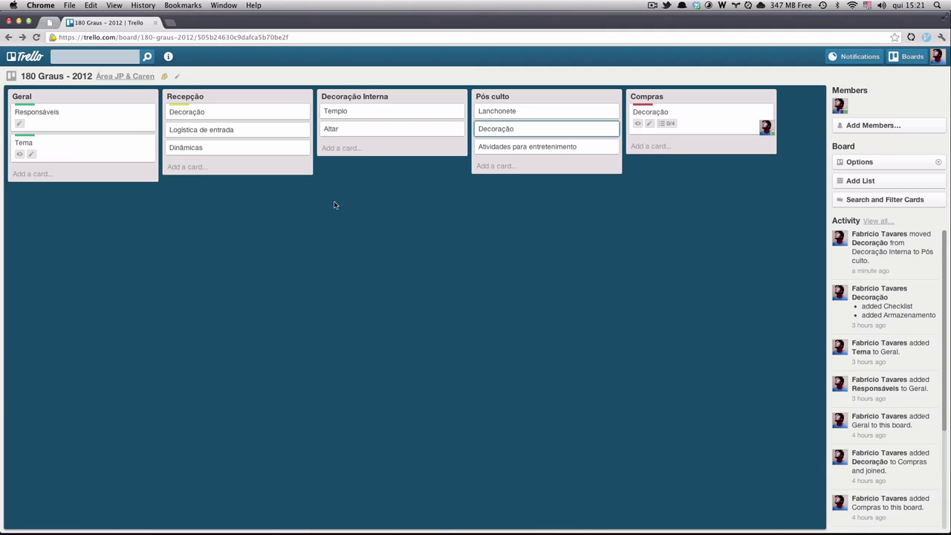
Check the visibility of the 180 Graus - 2012 board on the organization's page and reopen the board.
{"action": "left_click", "coordinate": [125, 77]}
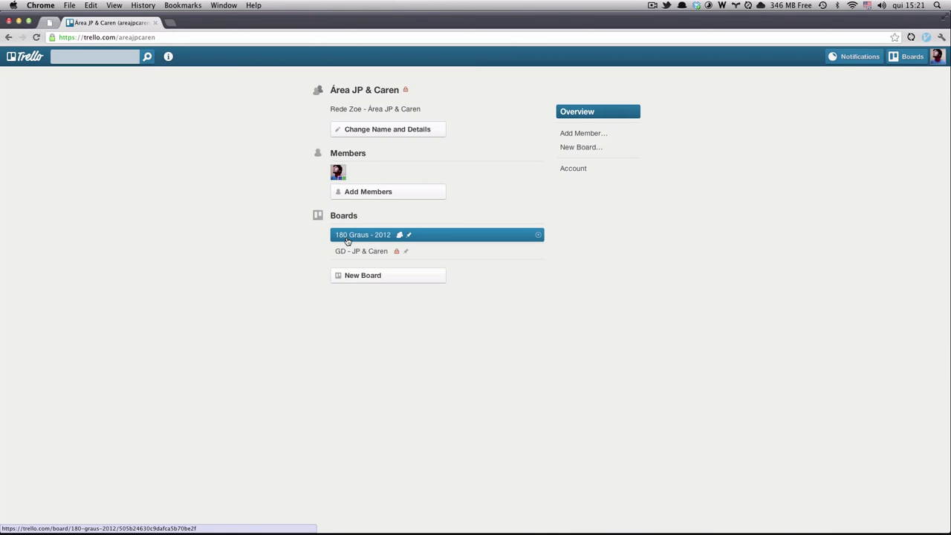
{"action": "mouse_move", "coordinate": [399, 238]}
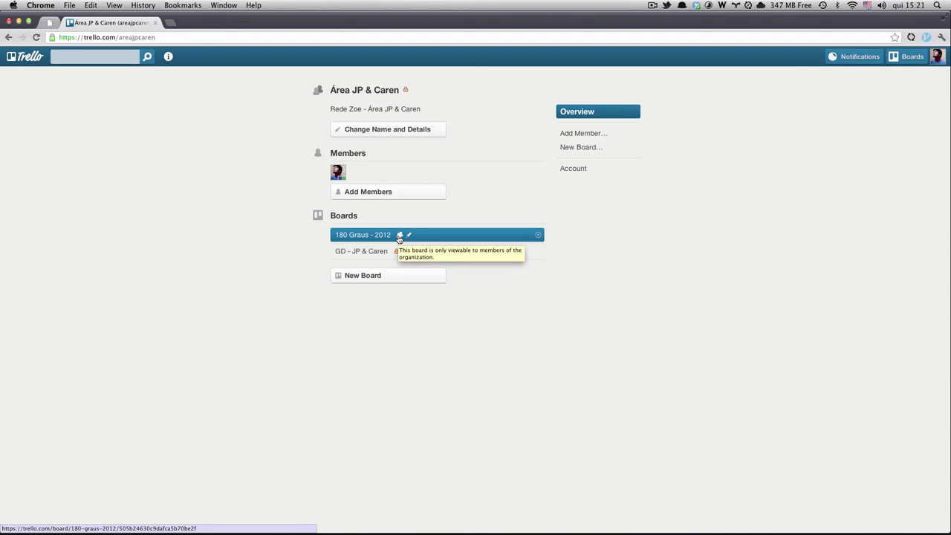
{"action": "left_click", "coordinate": [360, 236]}
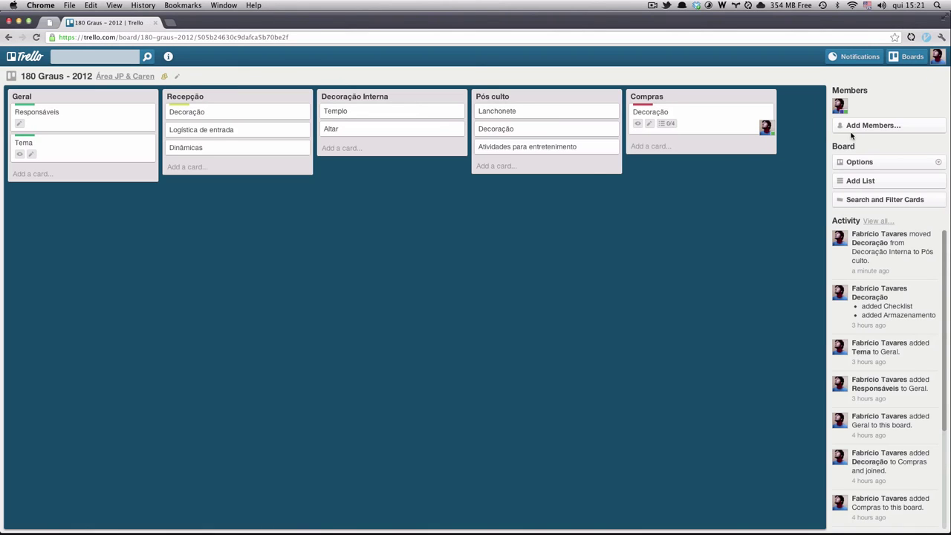
View the form for adding board members and the existing member's permission options, leaving both unchanged.
{"action": "left_click", "coordinate": [861, 127]}
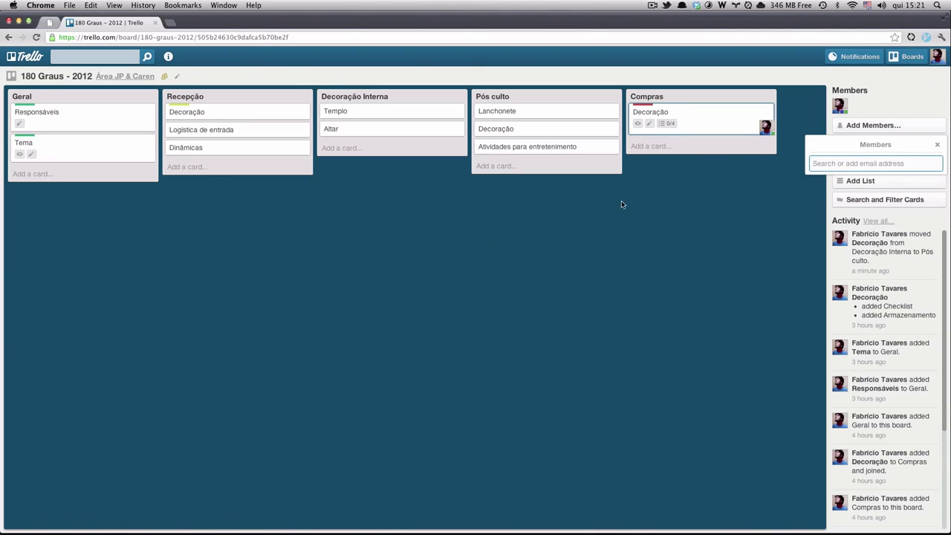
{"action": "left_click", "coordinate": [938, 144]}
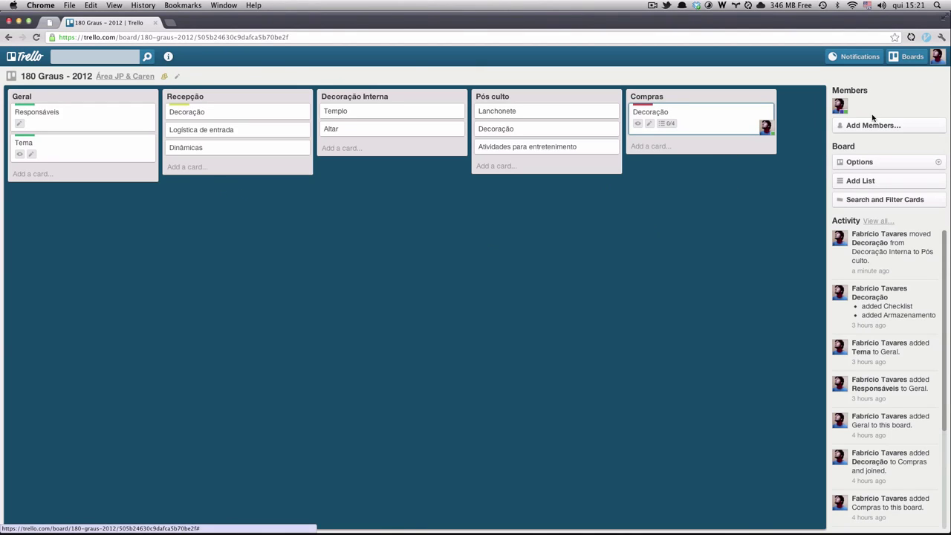
{"action": "left_click", "coordinate": [839, 106]}
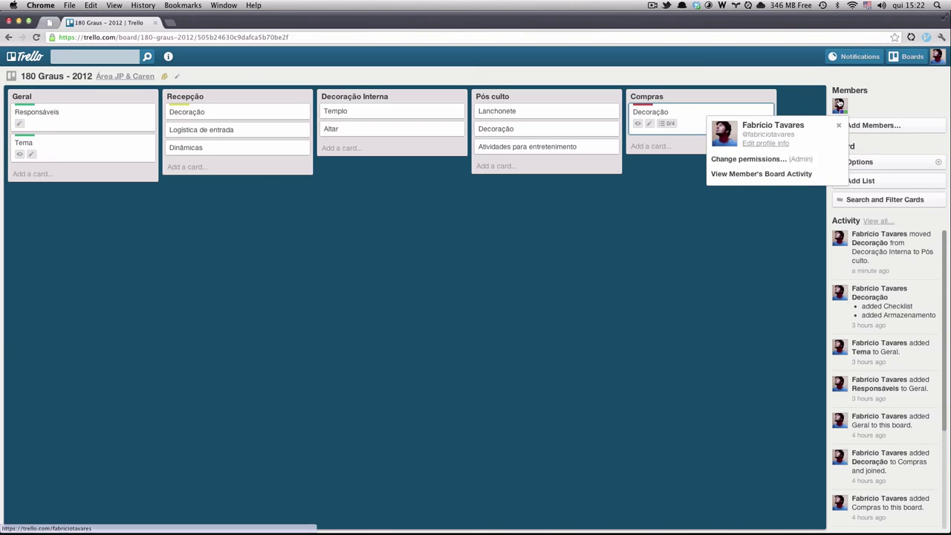
{"action": "left_click", "coordinate": [750, 163]}
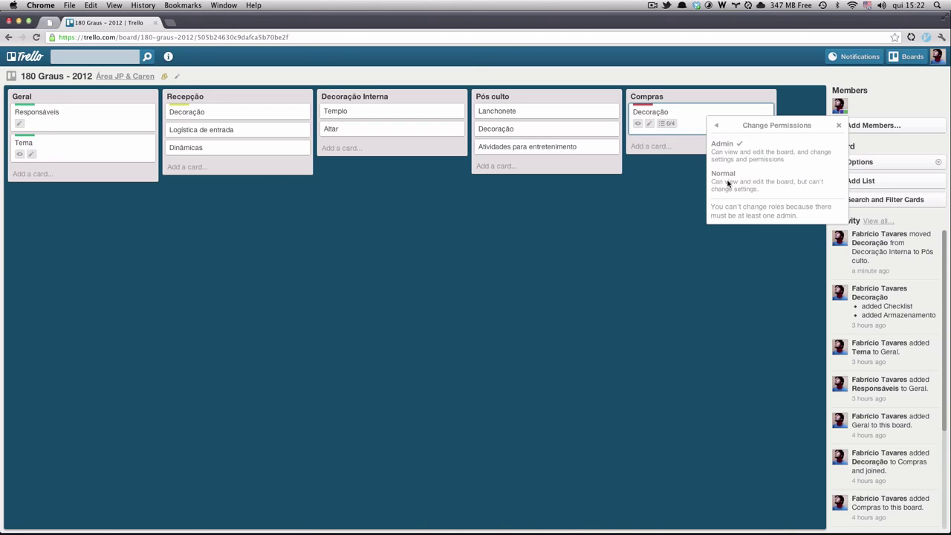
{"action": "left_click", "coordinate": [840, 127]}
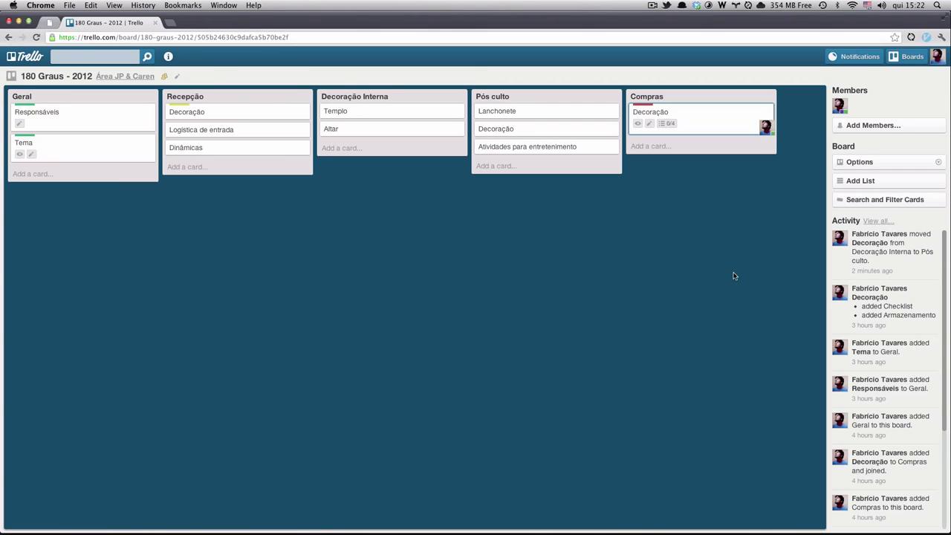
Hide and restore the board sidebar, and narrow the browser window to about half the screen to view the lists side to side.
{"action": "left_click", "coordinate": [815, 235]}
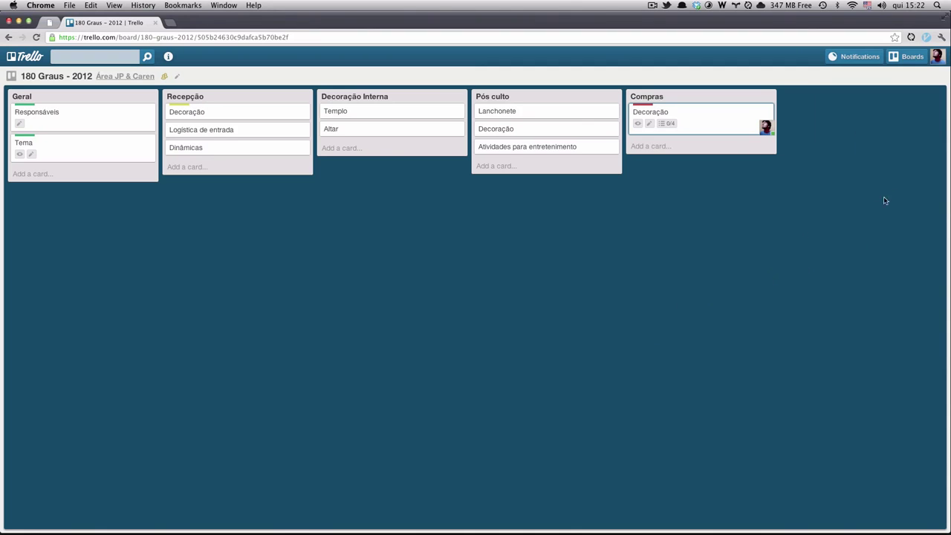
{"action": "left_click", "coordinate": [935, 174]}
{"action": "left_click_drag", "start_coordinate": [948, 171], "coordinate": [442, 192]}
{"action": "mouse_move", "coordinate": [124, 487]}
{"action": "scroll", "coordinate": [125, 518], "scroll_direction": "right", "scroll_amount": 5}
{"action": "scroll", "coordinate": [125, 518], "scroll_direction": "left", "scroll_amount": 5}
{"action": "mouse_move", "coordinate": [19, 297]}
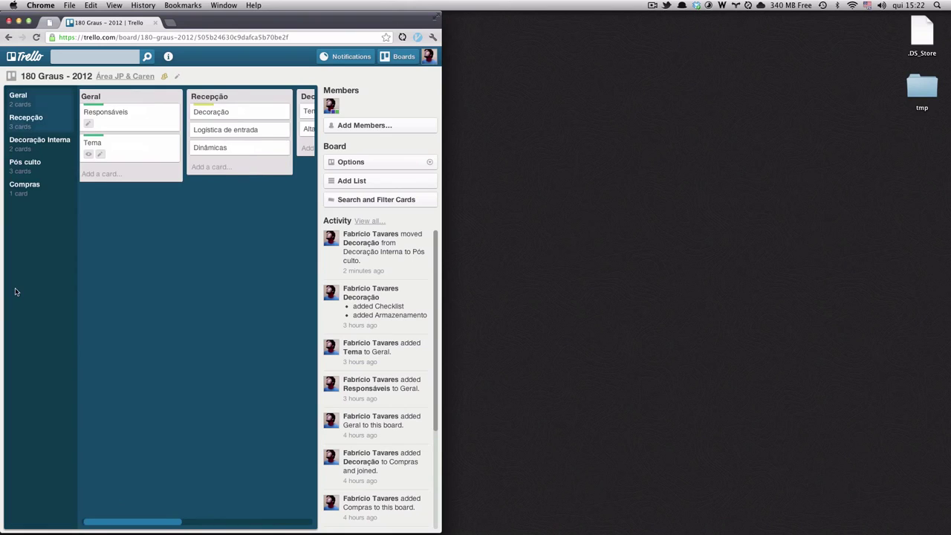
Jump between the Decoração Interna, Compras, Recepção, Geral and Pós culto lists in the narrow layout, and restore the window's full width.
{"action": "left_click", "coordinate": [36, 143]}
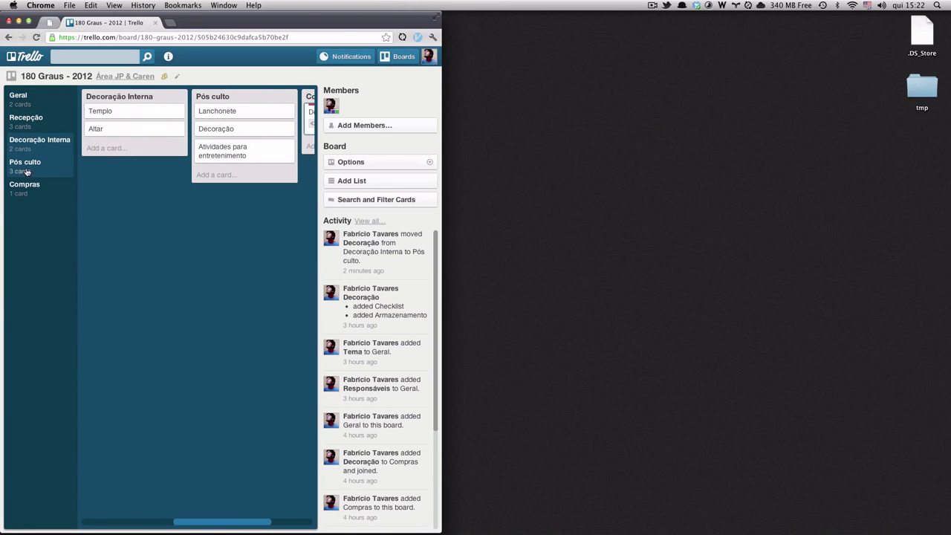
{"action": "left_click", "coordinate": [35, 193]}
{"action": "left_click", "coordinate": [28, 121]}
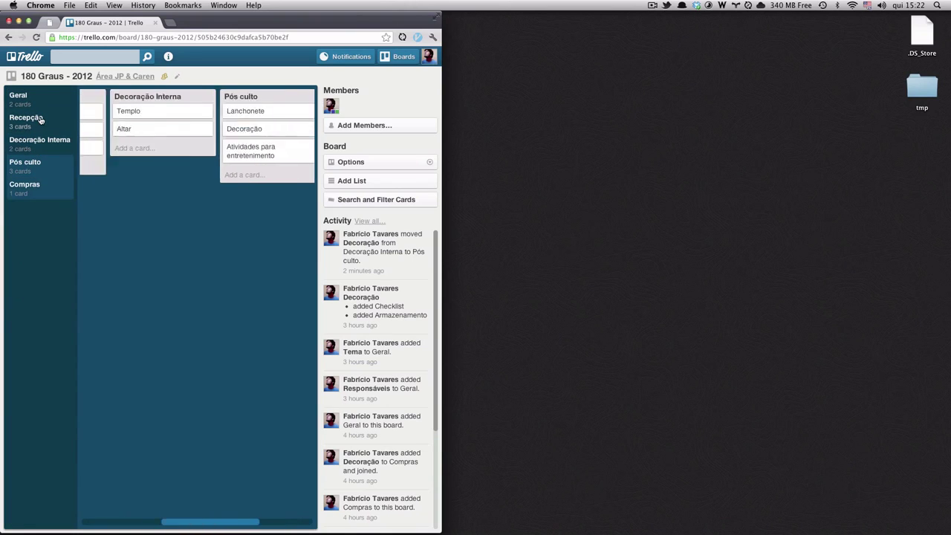
{"action": "left_click", "coordinate": [26, 106]}
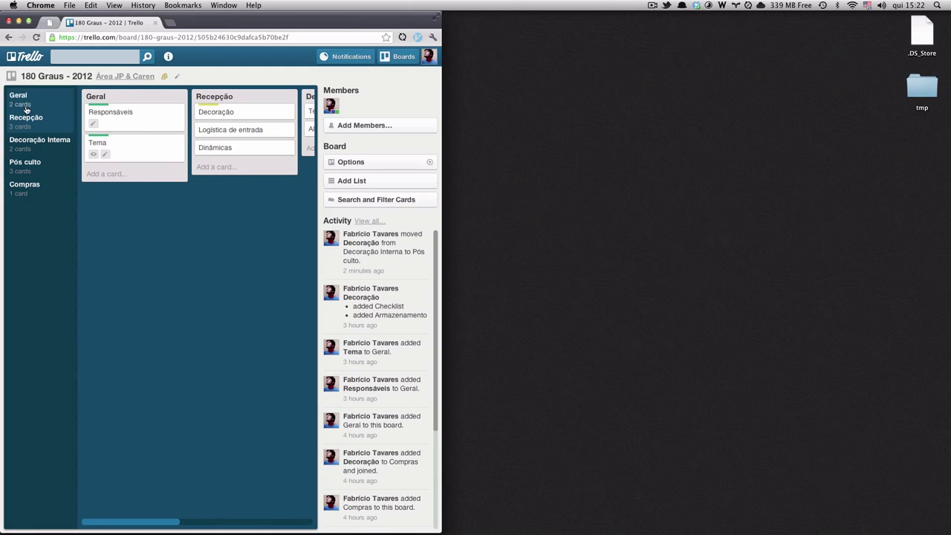
{"action": "left_click", "coordinate": [29, 145]}
{"action": "left_click", "coordinate": [29, 166]}
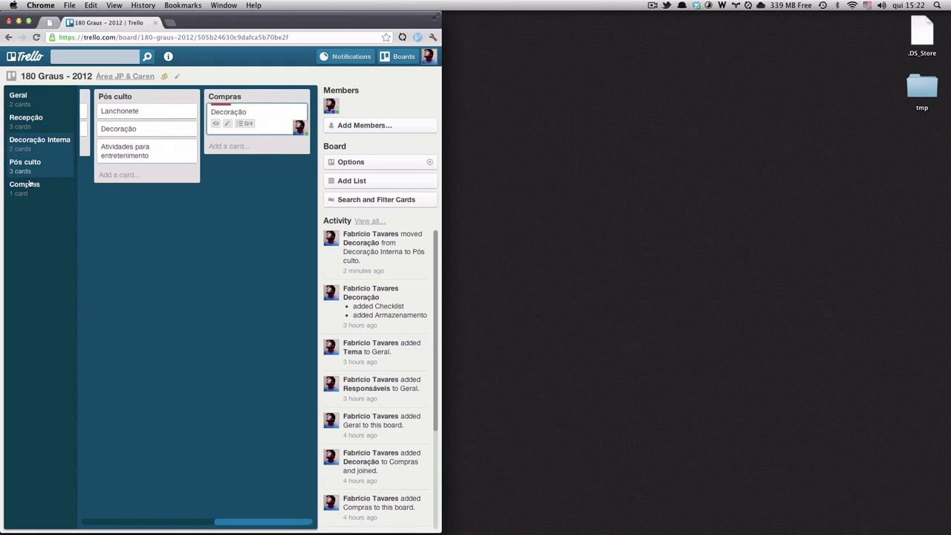
{"action": "left_click", "coordinate": [24, 185]}
{"action": "double_click", "coordinate": [442, 140]}
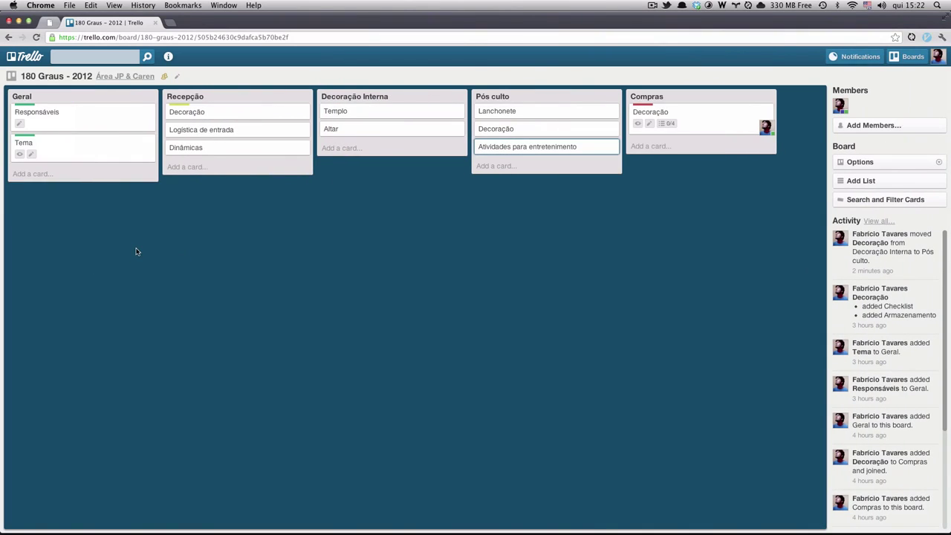
Return to the organization's page and check who can view the 180 Graus - 2012 board.
{"action": "left_click", "coordinate": [126, 77]}
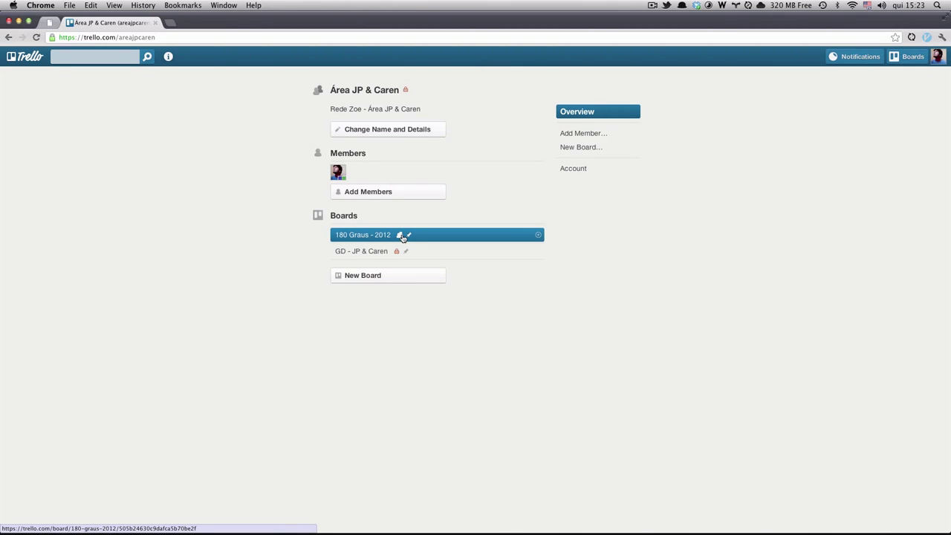
{"action": "mouse_move", "coordinate": [402, 237]}
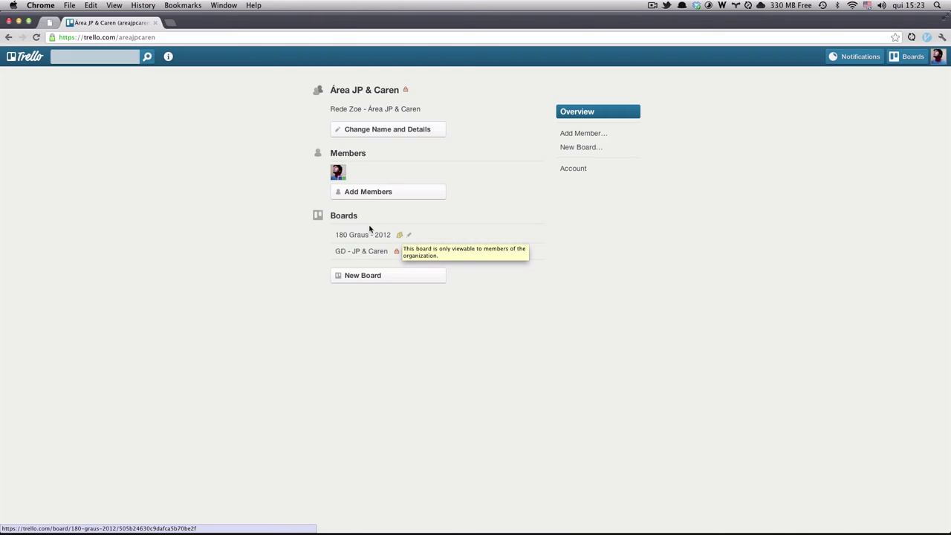
View the GD - JP & Caren board, and return to the organization's page to check that board's visibility.
{"action": "left_click", "coordinate": [352, 254]}
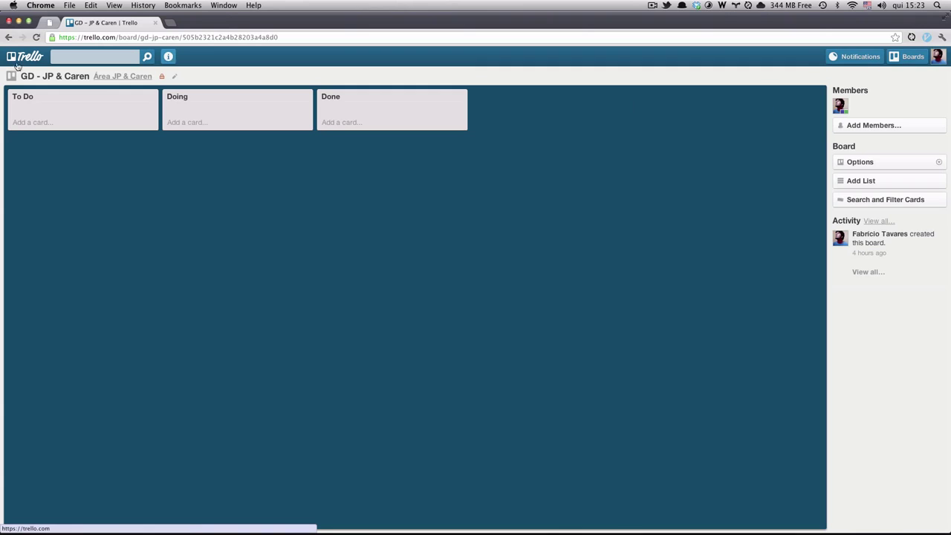
{"action": "left_click", "coordinate": [123, 75]}
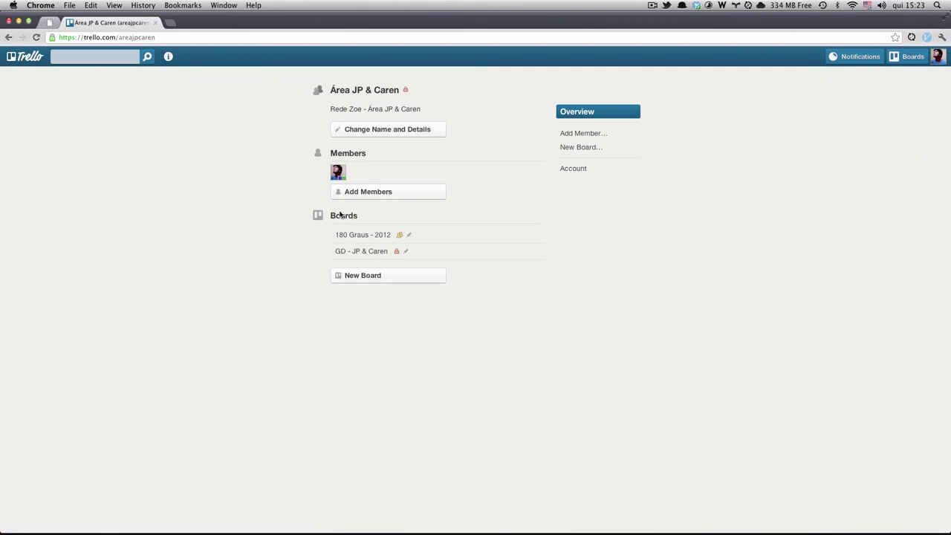
{"action": "mouse_move", "coordinate": [397, 252]}
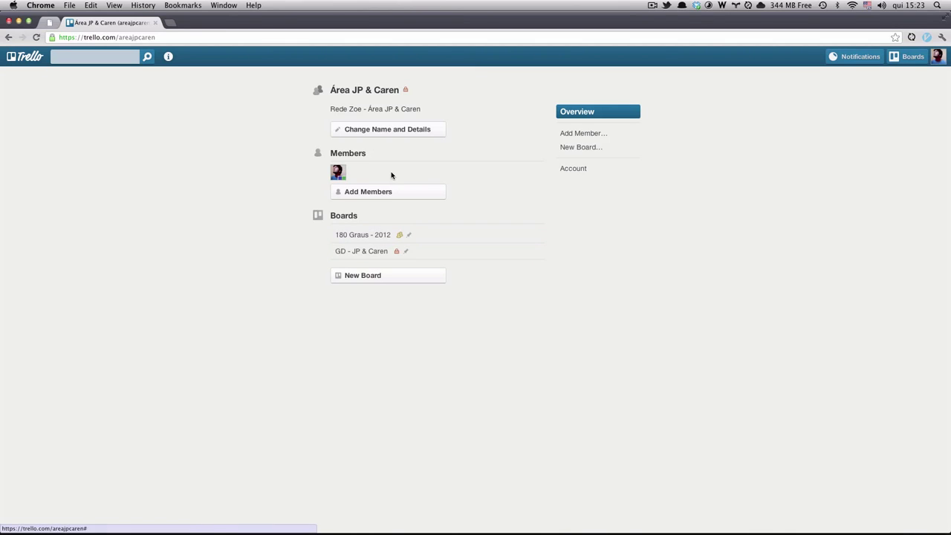
Examine the permission options for the organization's existing member without changing them.
{"action": "left_click", "coordinate": [337, 173]}
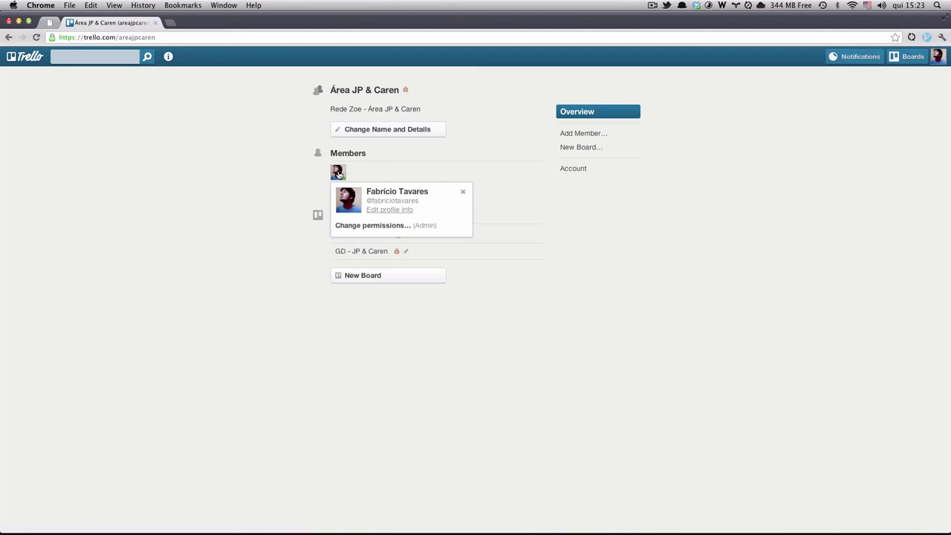
{"action": "left_click", "coordinate": [376, 225]}
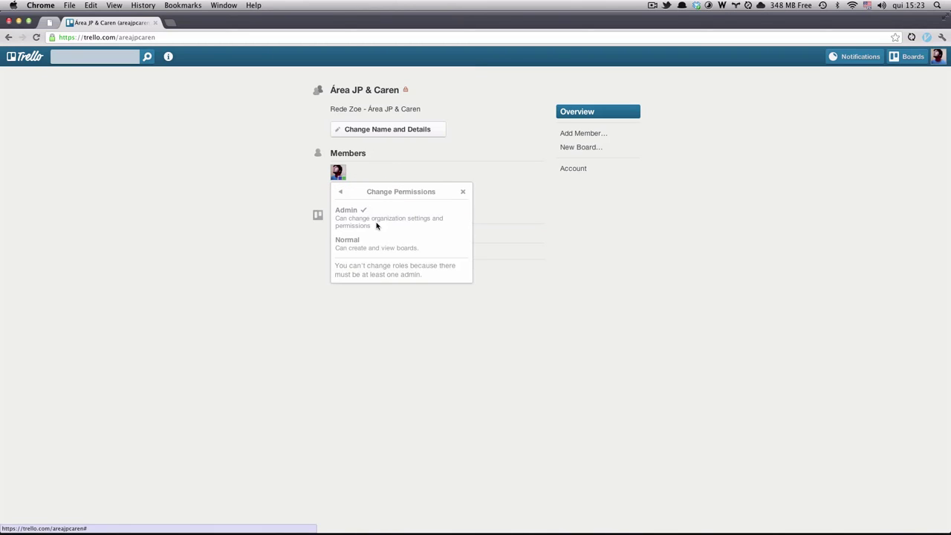
{"action": "left_click", "coordinate": [464, 193]}
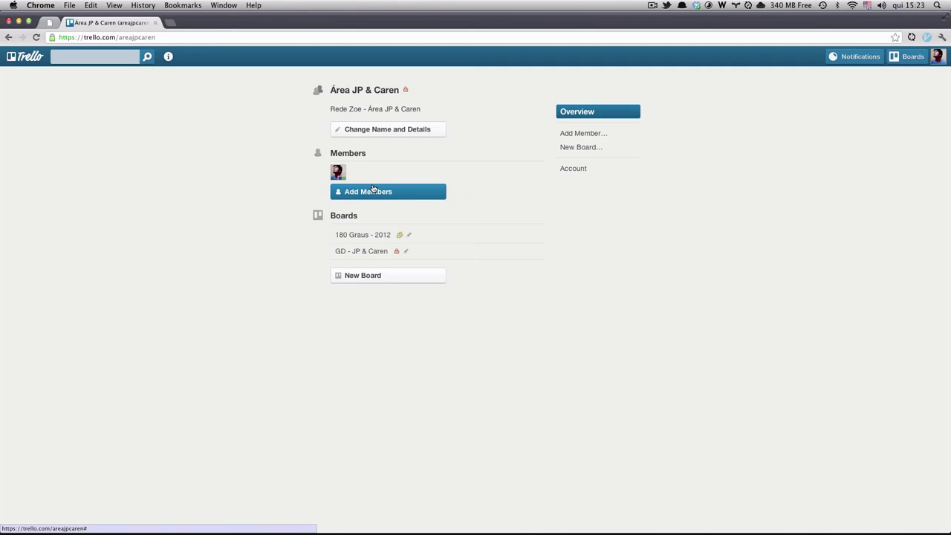
Open the 180 Graus - 2012 board and view the details of the Responsáveis card in the Geral list.
{"action": "left_click", "coordinate": [363, 236]}
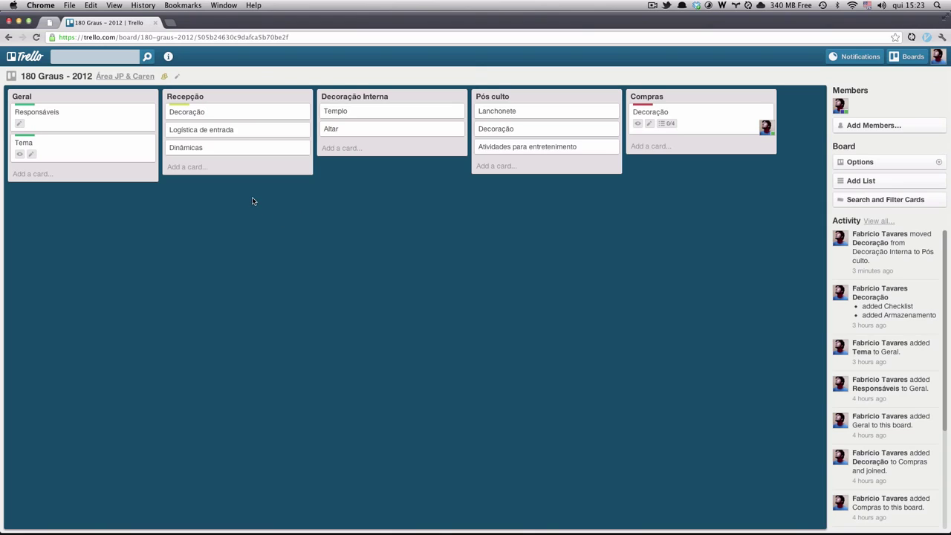
{"action": "left_click", "coordinate": [110, 126]}
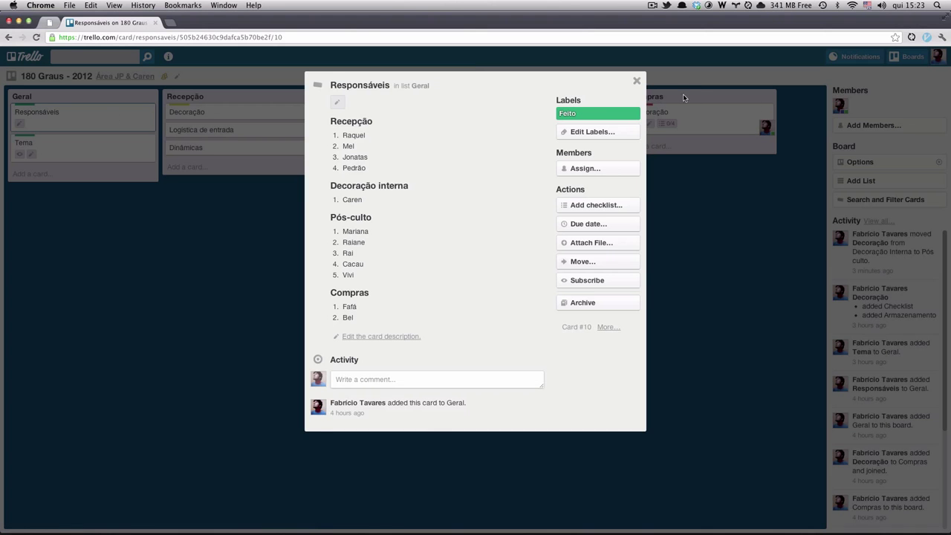
{"action": "left_click", "coordinate": [637, 80]}
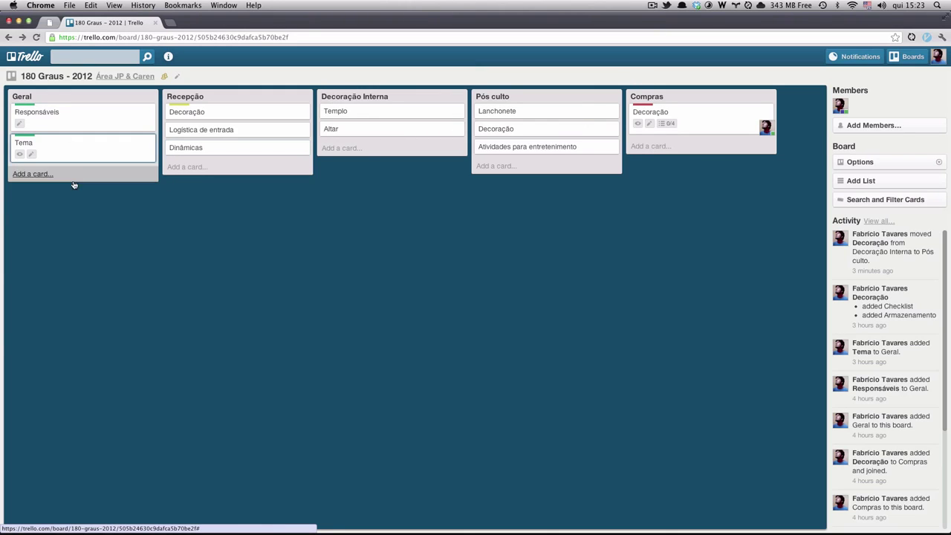
Add a card titled "Definição de tema" to the Geral list.
{"action": "left_click", "coordinate": [51, 174]}
{"action": "type", "text": "Definiçã"}
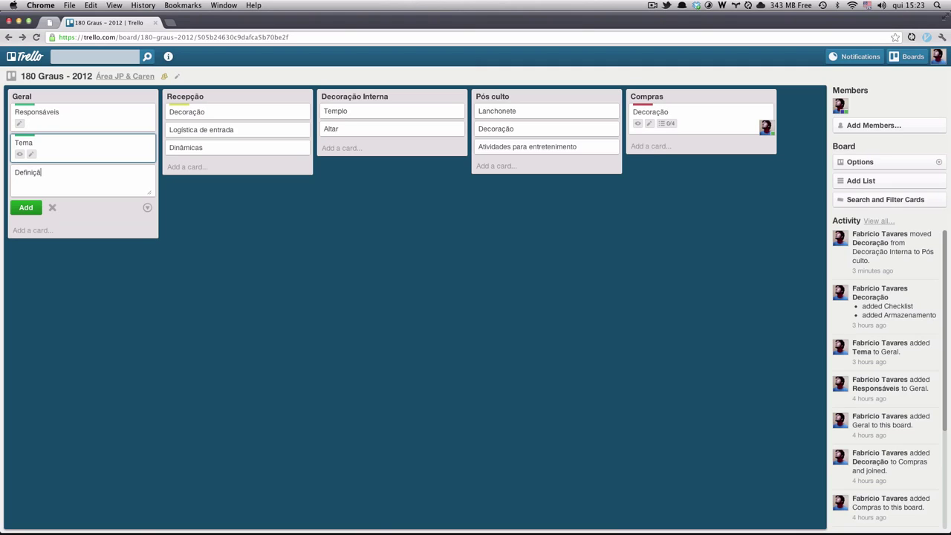
{"action": "type", "text": "o de tema"}
{"action": "key", "text": "Return"}
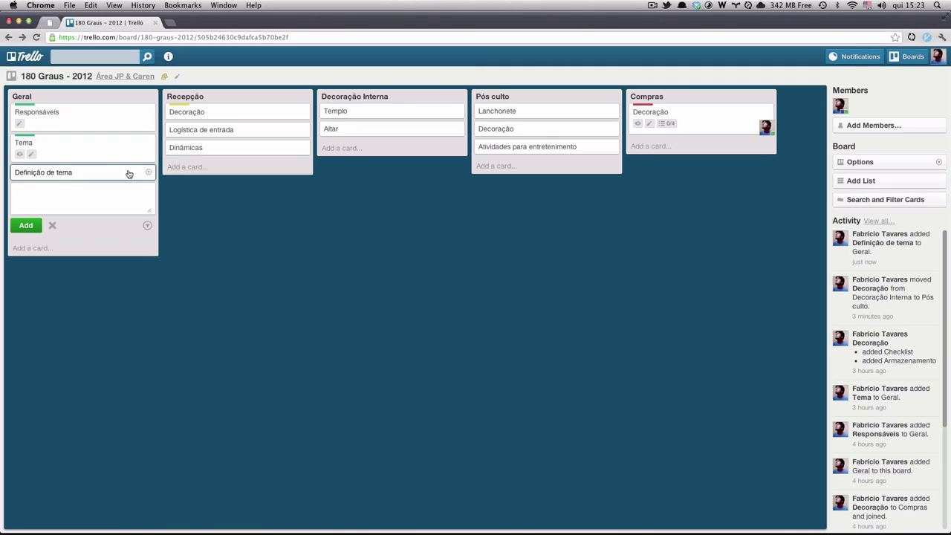
Apply the blue "Idéia em desenvolvimento" label to the Definição de tema card.
{"action": "left_click", "coordinate": [150, 173]}
{"action": "left_click", "coordinate": [169, 204]}
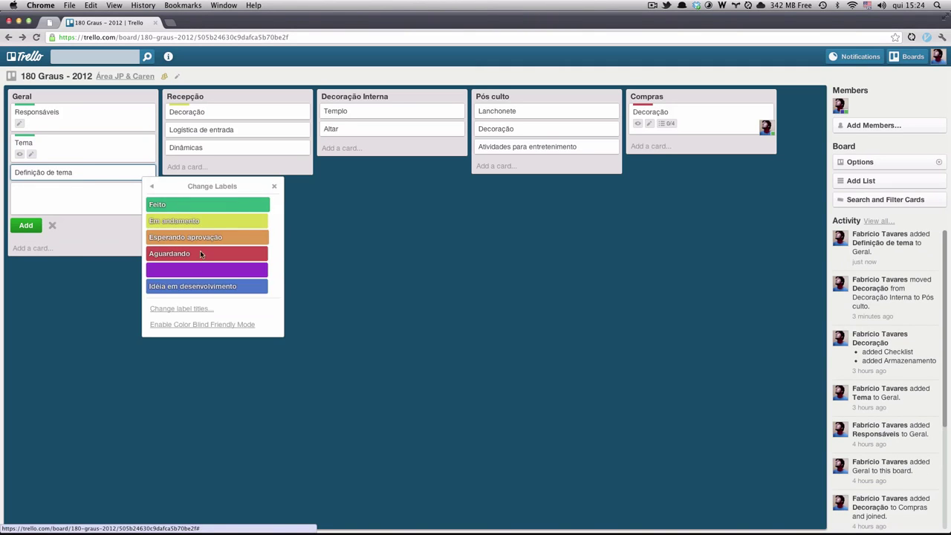
{"action": "left_click", "coordinate": [187, 286]}
{"action": "left_click", "coordinate": [274, 186]}
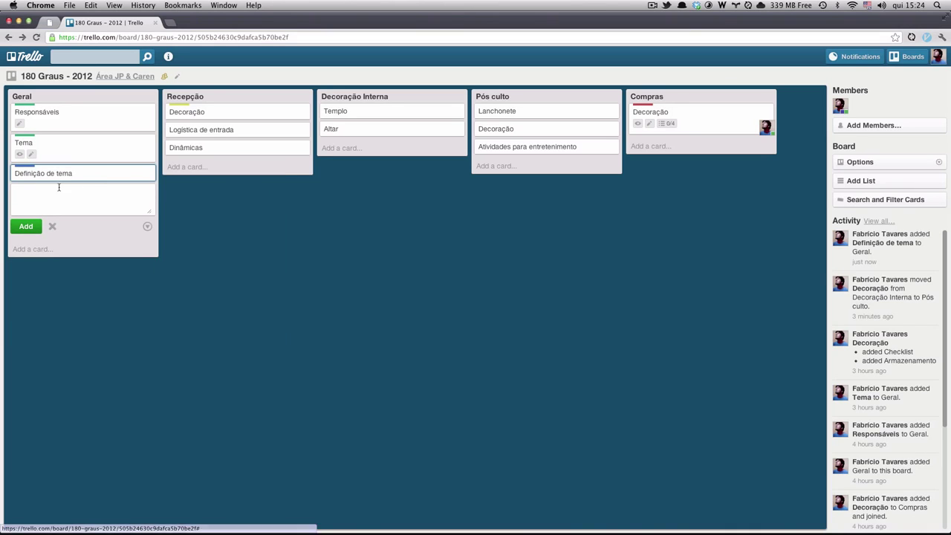
Post the comment "Acho que tem que ser qualquer coisa." on the Definição de tema card.
{"action": "left_click", "coordinate": [44, 173]}
{"action": "left_click", "coordinate": [397, 149]}
{"action": "type", "text": "Acho que tem quw"}
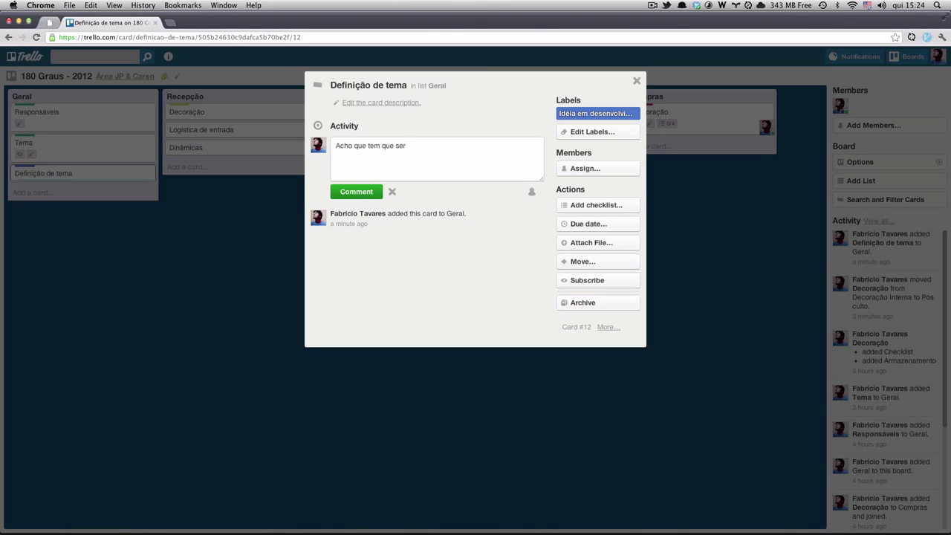
{"action": "type", "text": "qualquer coisa."}
{"action": "left_click", "coordinate": [357, 193]}
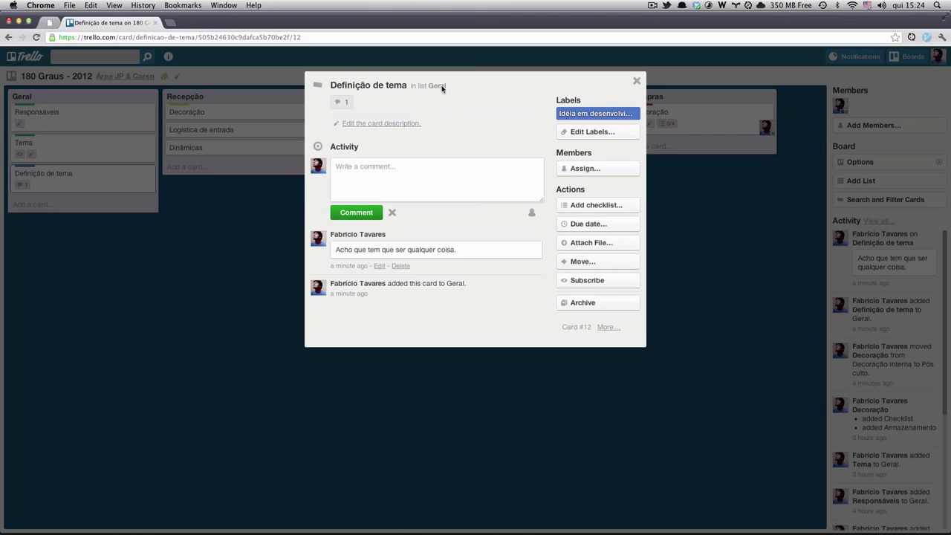
View the option for mentioning a member in a comment, dismiss it unused, and close the Definição de tema card.
{"action": "left_click", "coordinate": [532, 214]}
{"action": "left_click", "coordinate": [660, 235]}
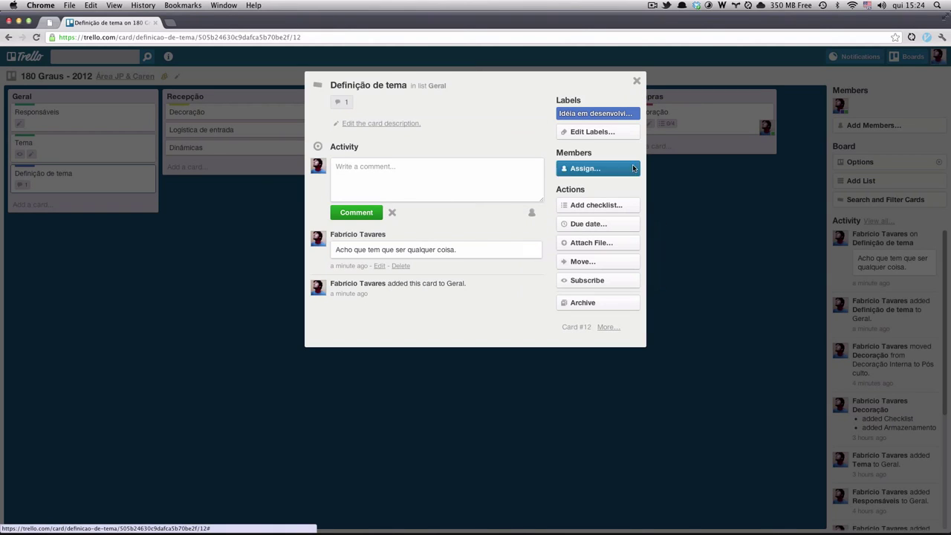
{"action": "left_click", "coordinate": [637, 80]}
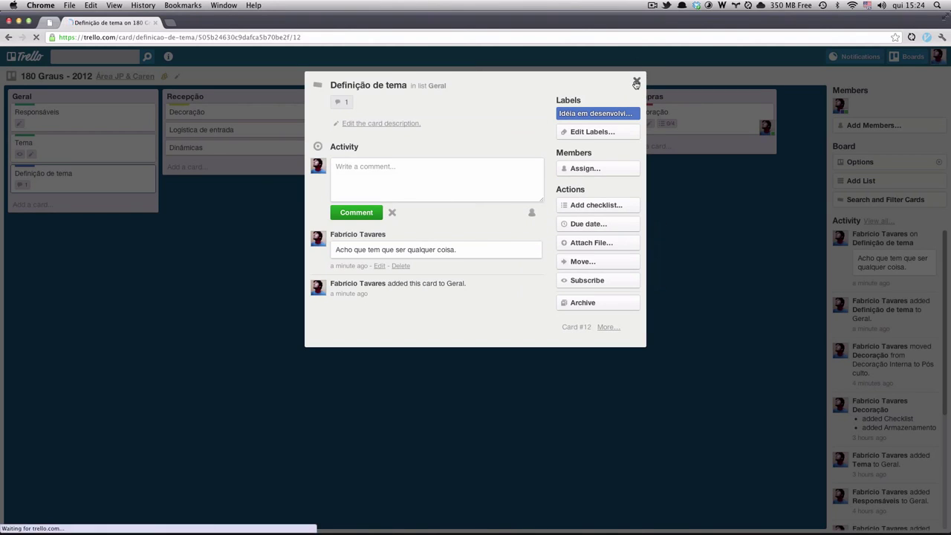
Vote for the Definição de tema card through its additional card actions.
{"action": "left_click", "coordinate": [149, 173]}
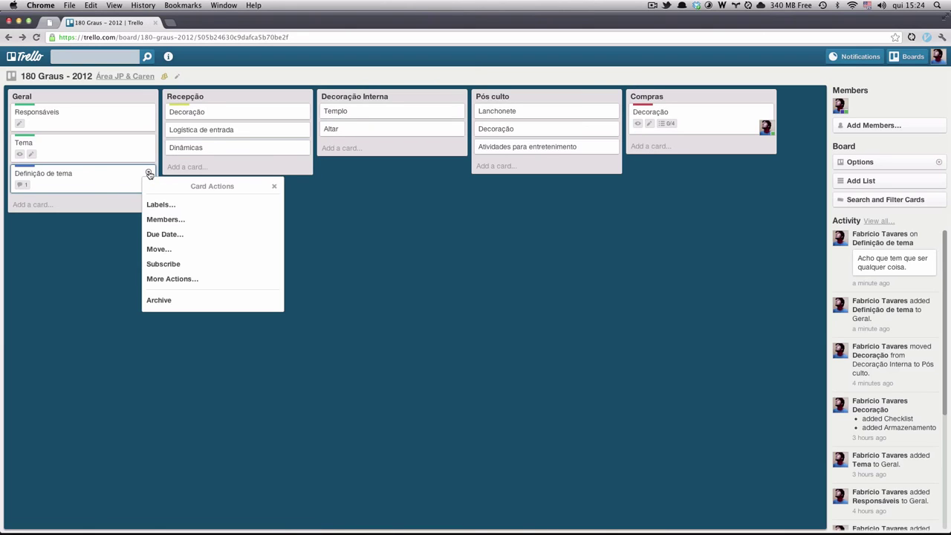
{"action": "left_click", "coordinate": [176, 279]}
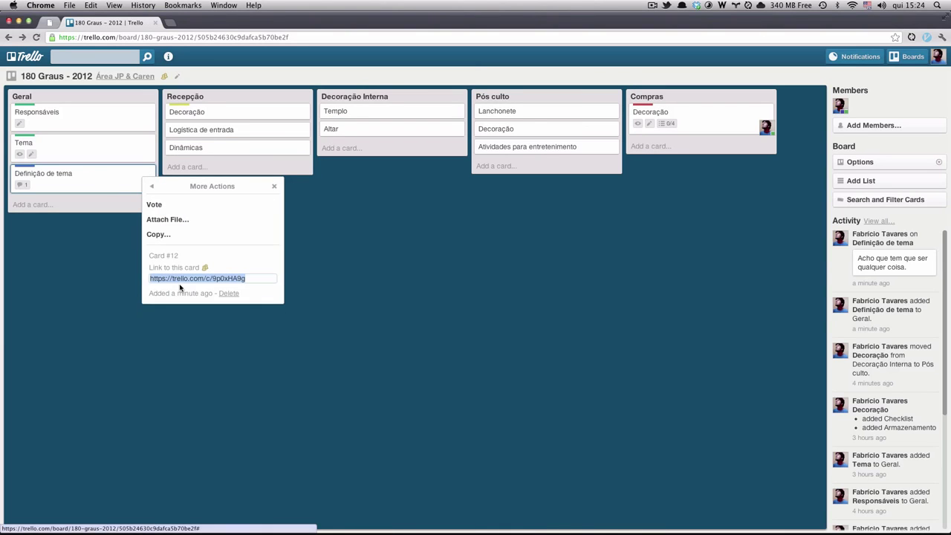
{"action": "left_click", "coordinate": [161, 208]}
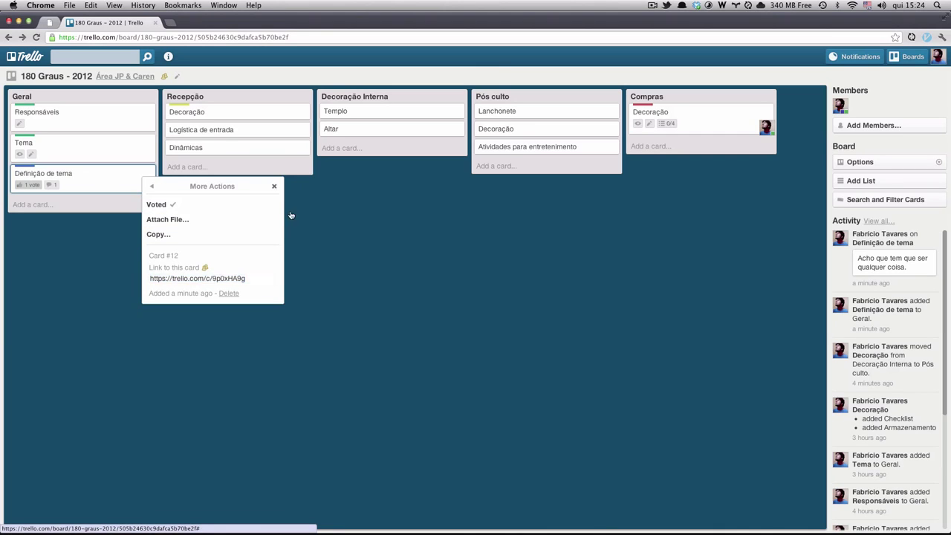
{"action": "left_click", "coordinate": [320, 257]}
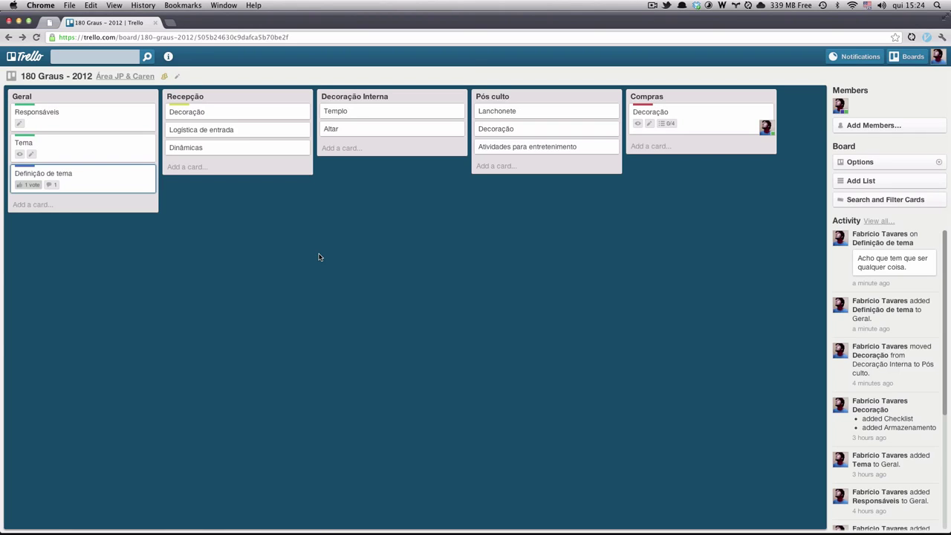
Review the vote and comment in the Definição de tema card's details, and return to the board.
{"action": "left_click", "coordinate": [86, 181]}
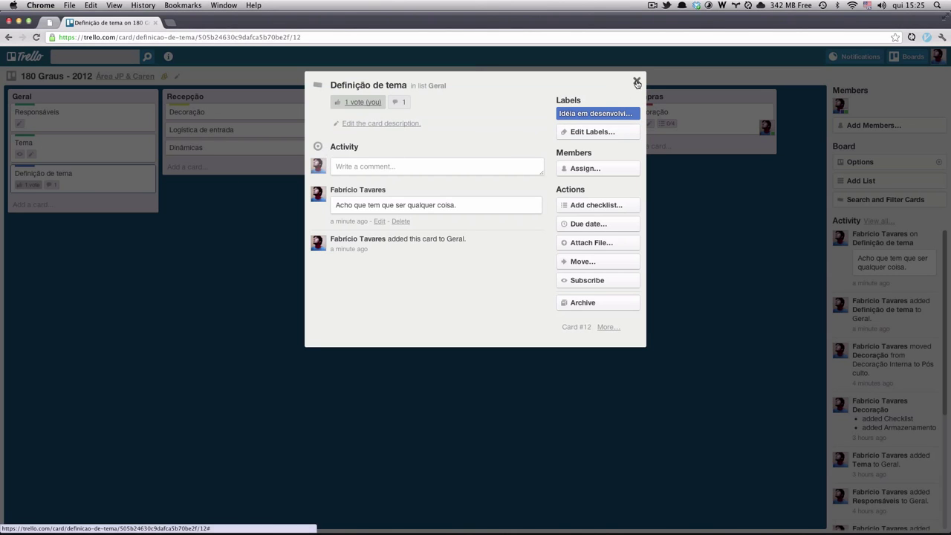
{"action": "left_click", "coordinate": [635, 80]}
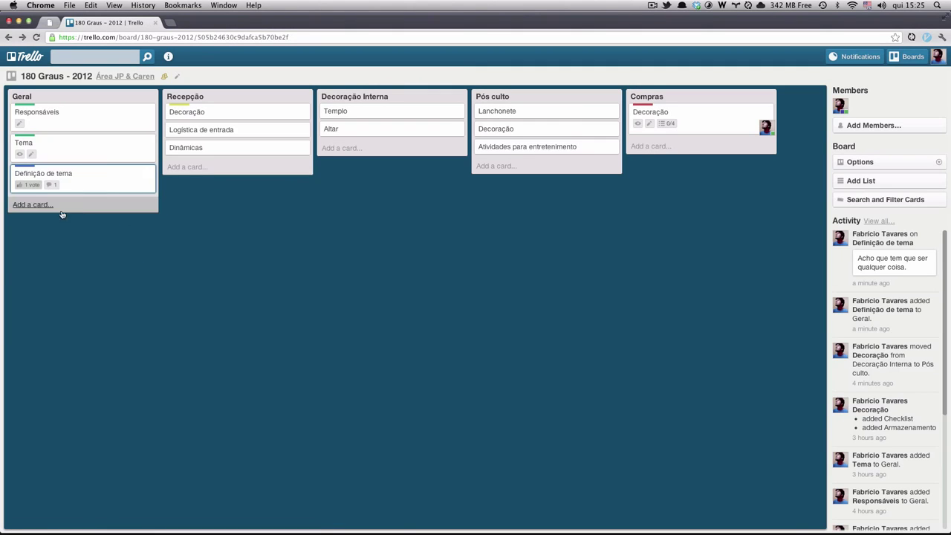
{"action": "left_click", "coordinate": [93, 180]}
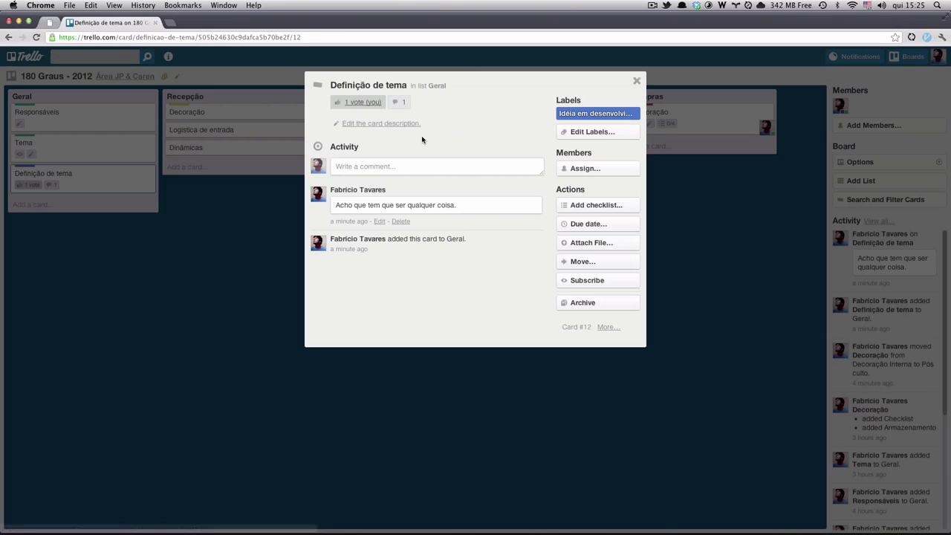
{"action": "left_click", "coordinate": [636, 81]}
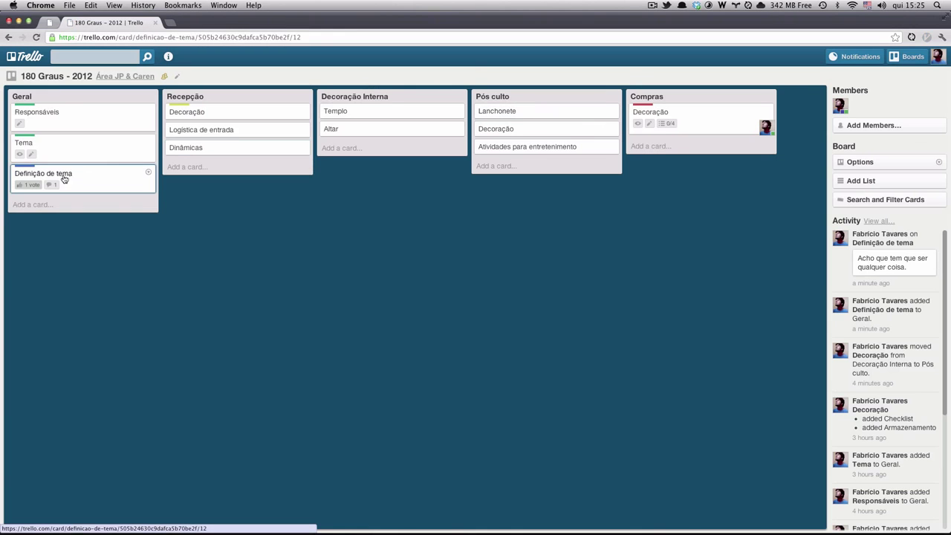
Rename the Definição de tema card as "Tema: super herois" and close it.
{"action": "left_click", "coordinate": [64, 176]}
{"action": "left_click", "coordinate": [379, 87]}
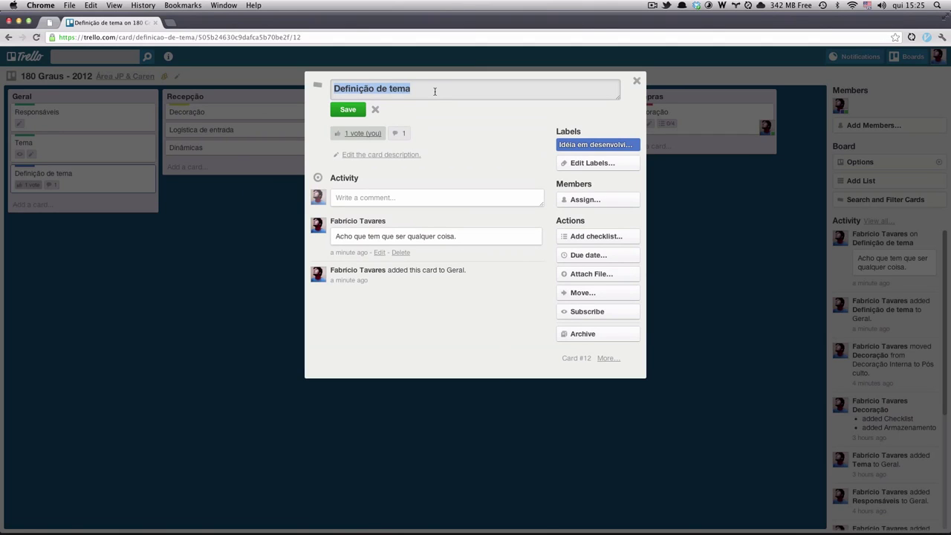
{"action": "type", "text": "Tema: super herois"}
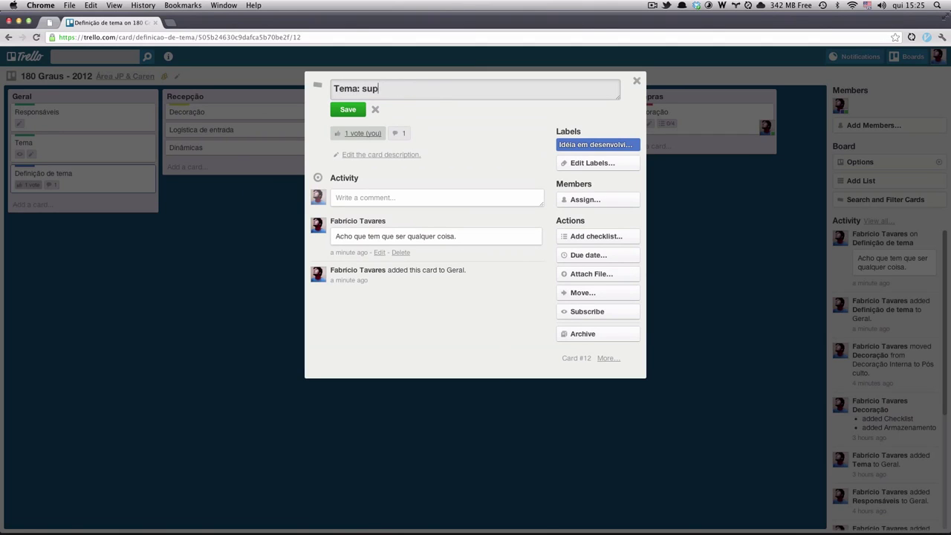
{"action": "left_click", "coordinate": [348, 109]}
{"action": "left_click", "coordinate": [638, 80]}
Add a card titled "Tema: Rock" to the Geral list.
{"action": "left_click", "coordinate": [84, 204]}
{"action": "type", "text": "Tema: Rock"}
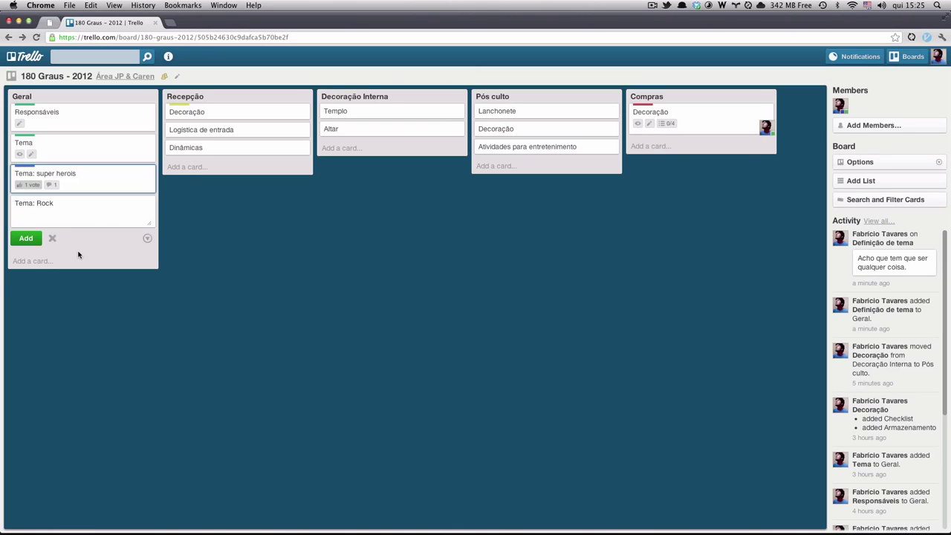
{"action": "left_click", "coordinate": [30, 239]}
Apply the "Idéia em desenvolvimento" label to the Tema: Rock card and dismiss the empty new-card entry.
{"action": "left_click", "coordinate": [148, 205]}
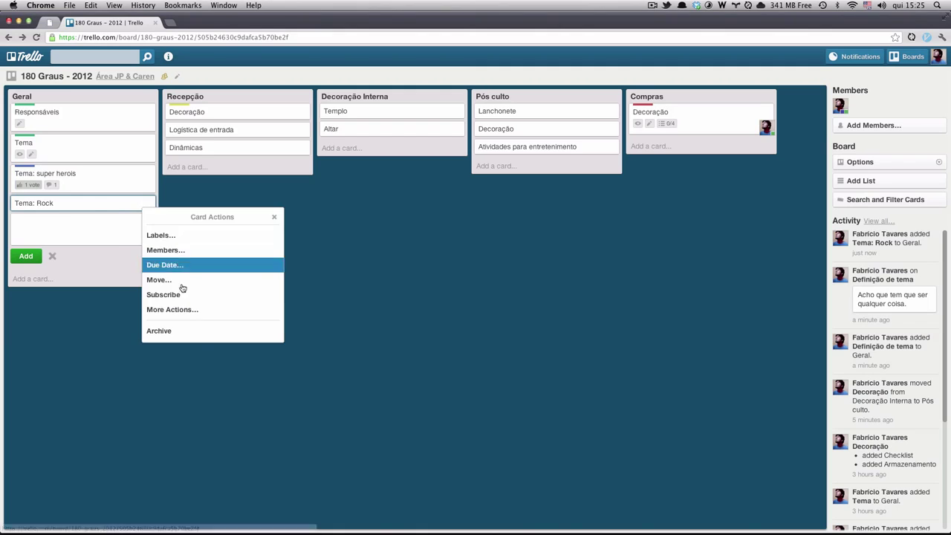
{"action": "left_click", "coordinate": [182, 234]}
{"action": "left_click", "coordinate": [224, 315]}
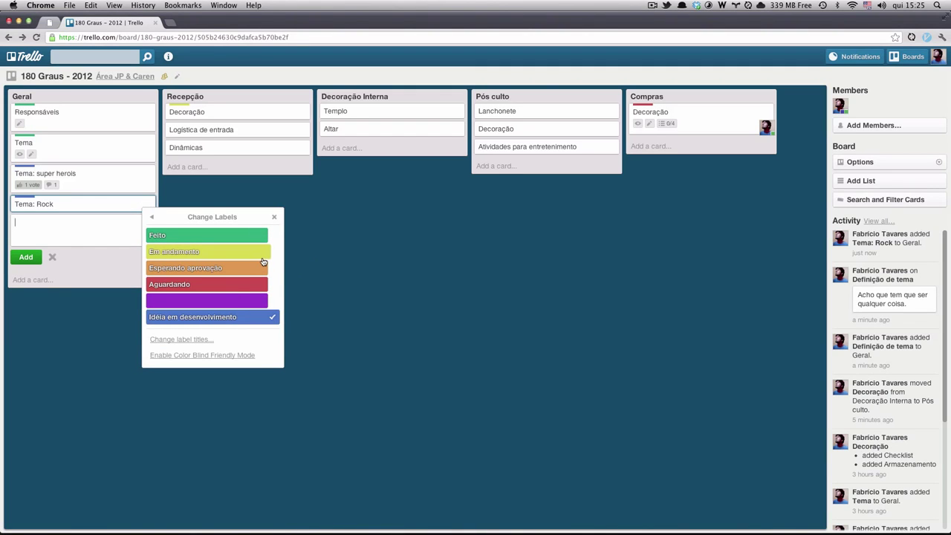
{"action": "left_click", "coordinate": [274, 216]}
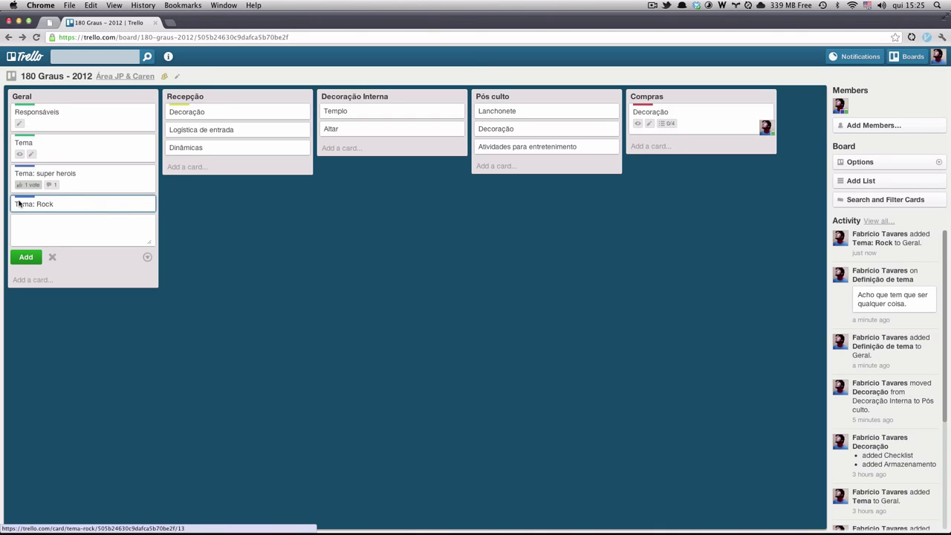
{"action": "left_click", "coordinate": [316, 277]}
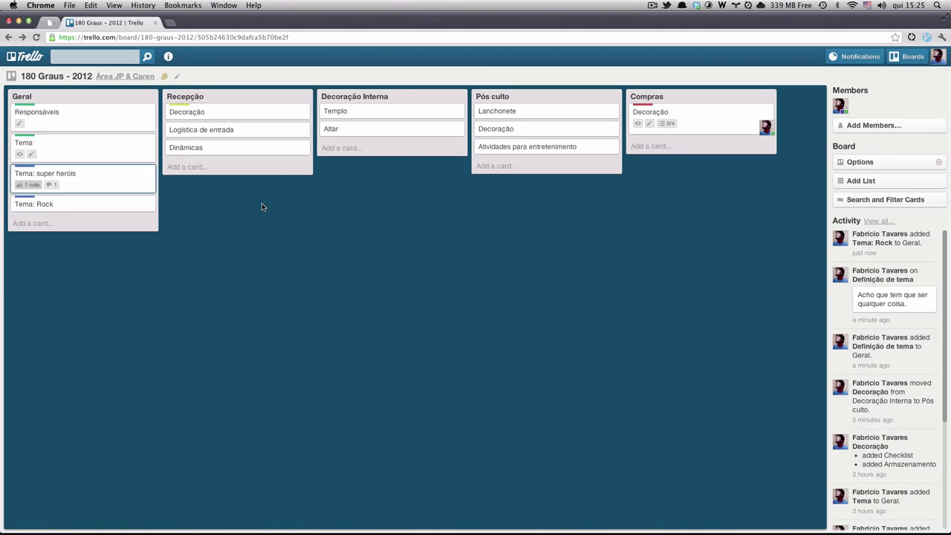
View the actions available for the Tema: Rock card, and open the Tema: super herois card to view its details.
{"action": "left_click", "coordinate": [149, 205]}
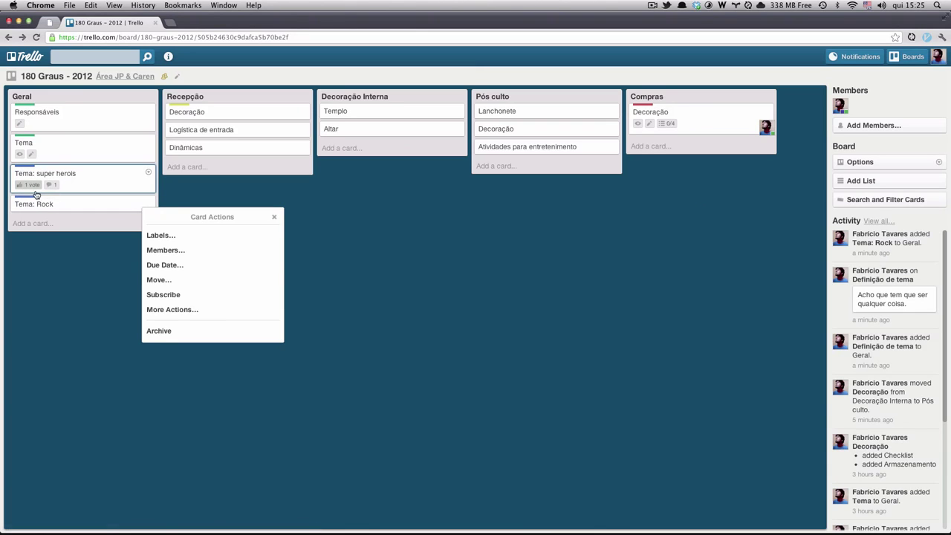
{"action": "left_click", "coordinate": [106, 333]}
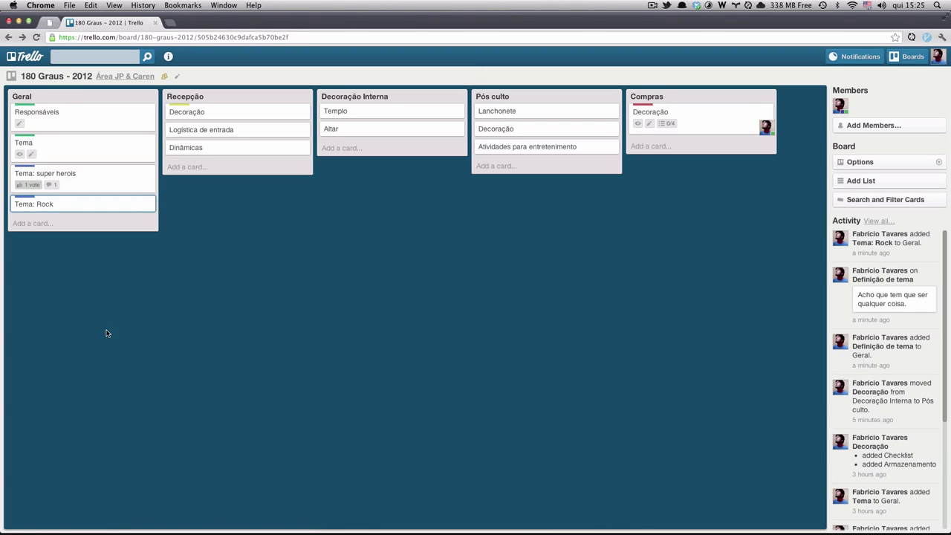
{"action": "left_click", "coordinate": [97, 179]}
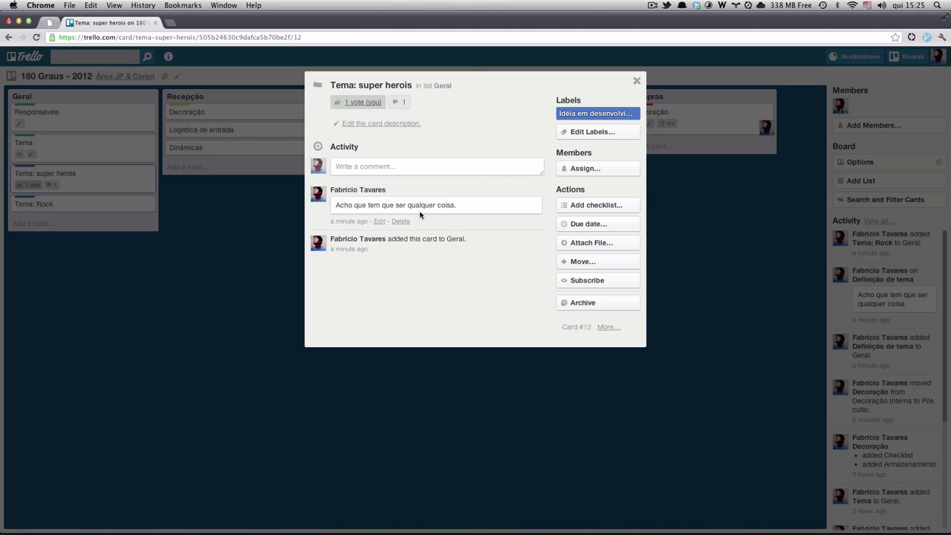
Close the Tema: super herois card and vote for the Tema: Rock card.
{"action": "left_click", "coordinate": [636, 81]}
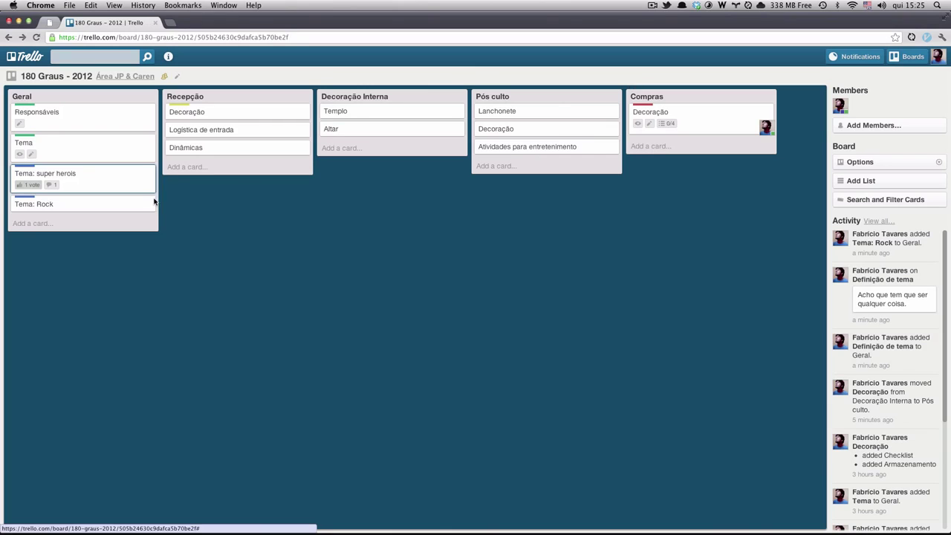
{"action": "left_click", "coordinate": [153, 201]}
{"action": "left_click", "coordinate": [158, 308]}
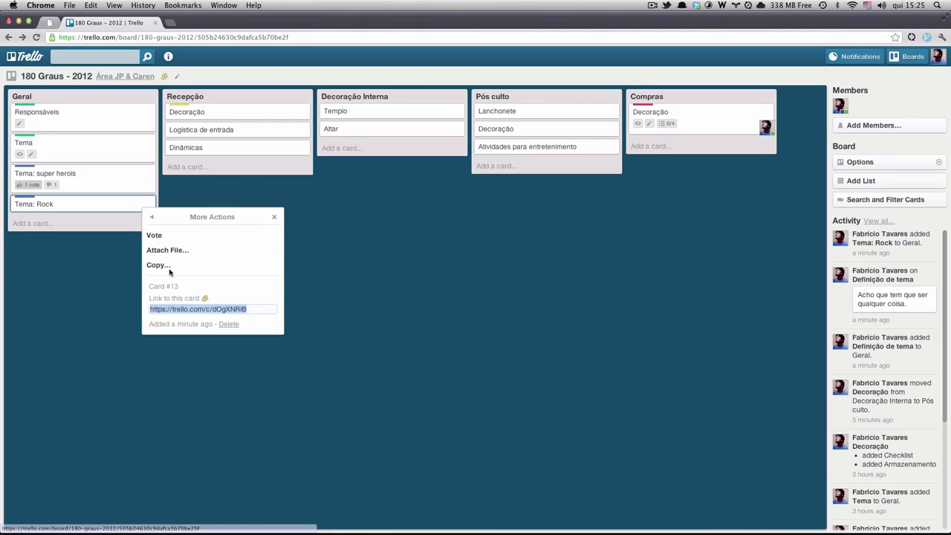
{"action": "left_click", "coordinate": [155, 235]}
{"action": "left_click", "coordinate": [274, 218]}
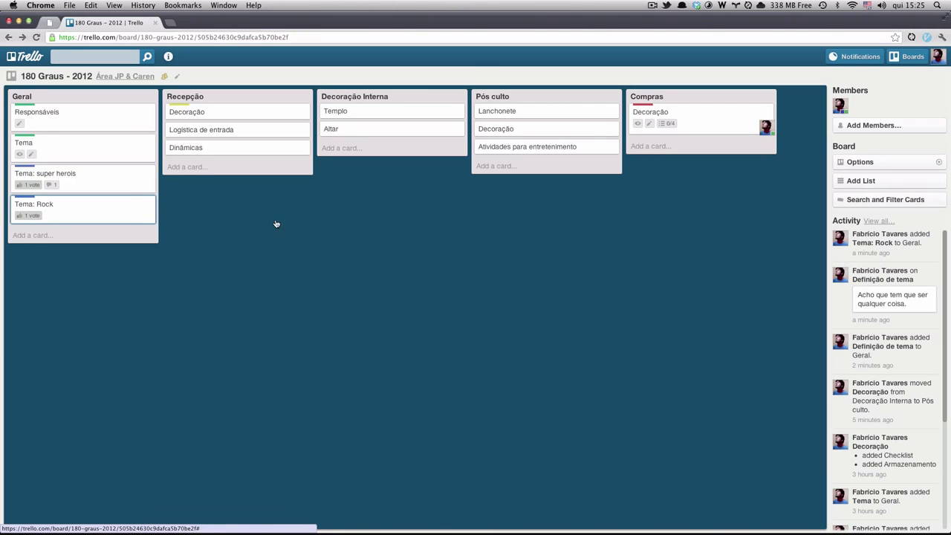
Archive the Tema: Rock and Tema: super herois cards in the Geral list.
{"action": "left_click", "coordinate": [152, 202]}
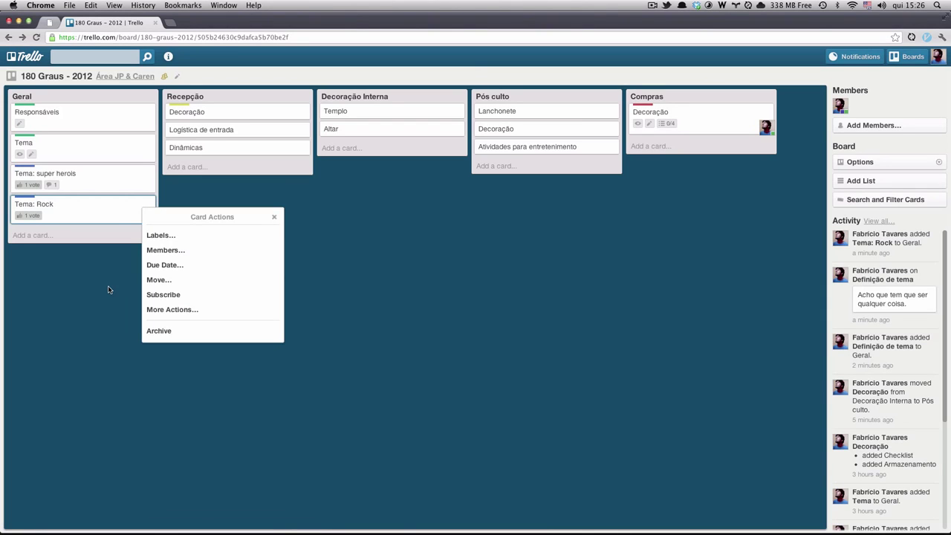
{"action": "left_click", "coordinate": [156, 330]}
{"action": "left_click", "coordinate": [146, 173]}
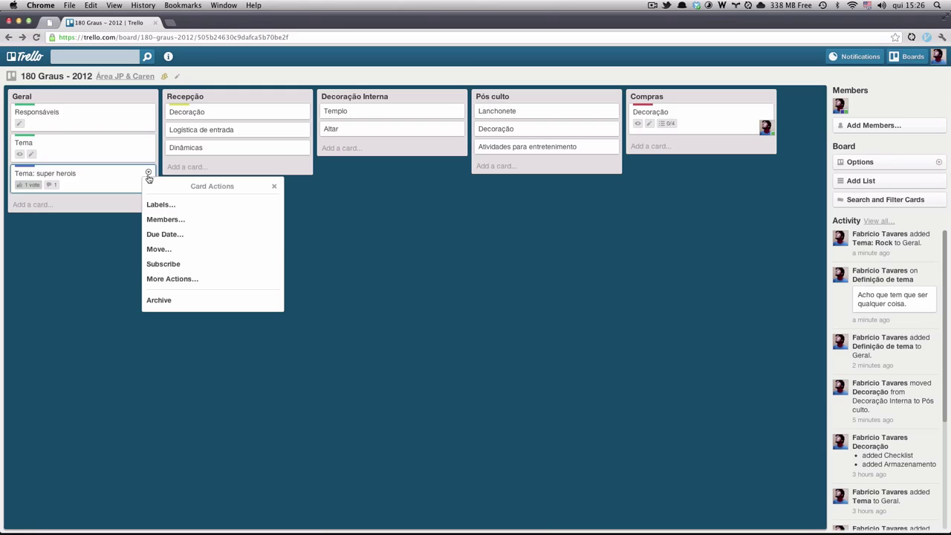
{"action": "left_click", "coordinate": [189, 301]}
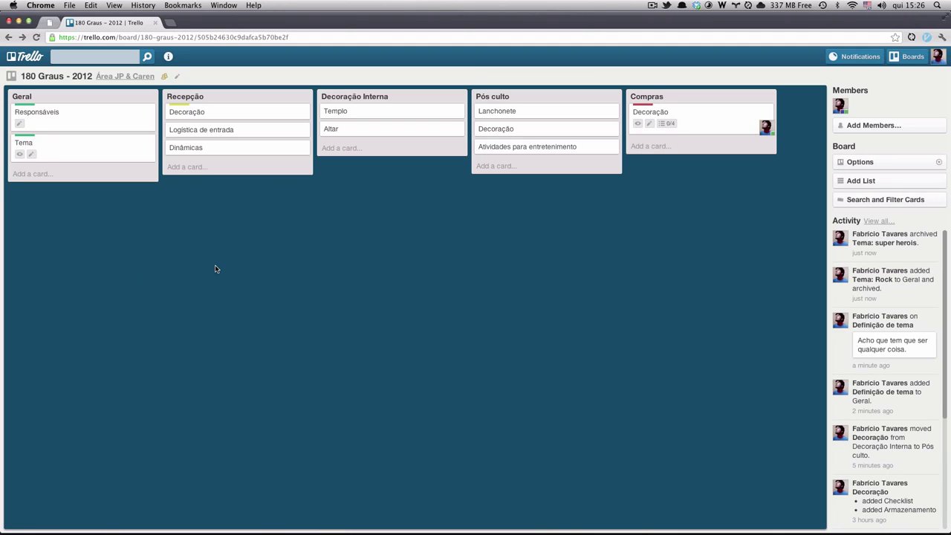
Open the Logística de entrada card in the Recepção list to view it, and close it.
{"action": "left_click", "coordinate": [269, 130]}
{"action": "left_click", "coordinate": [636, 81]}
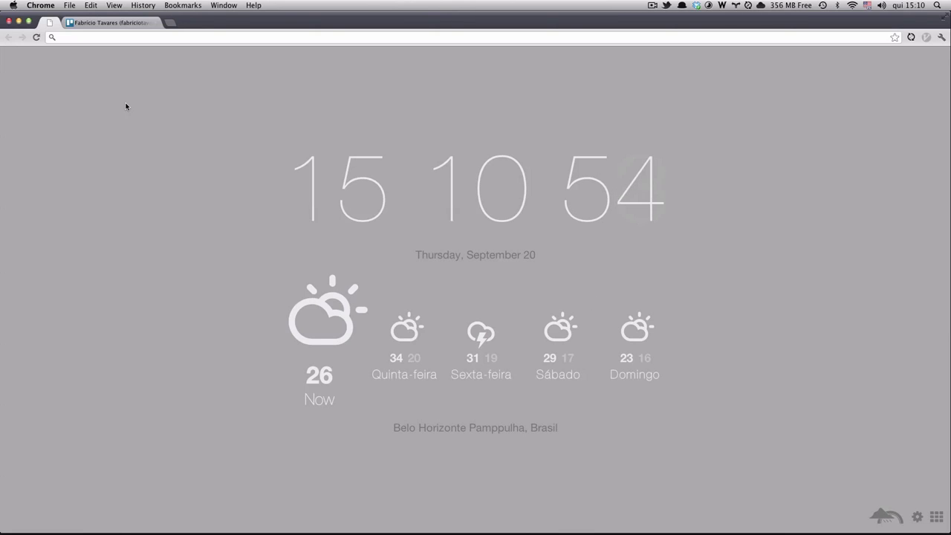
Switch to Trello and view the overview, details form and member invitations of the organization that holds the 180 Graus - 2012 board.
{"action": "left_click", "coordinate": [104, 23]}
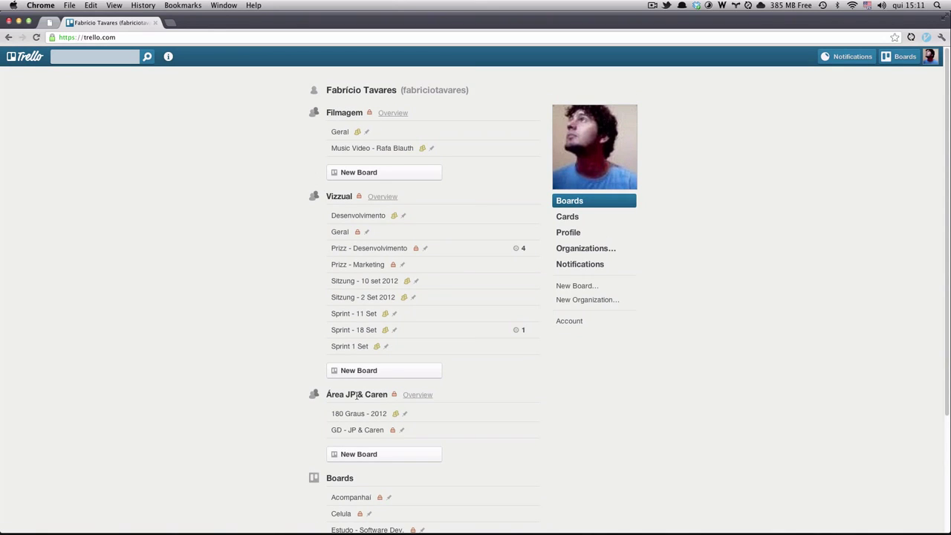
{"action": "left_click", "coordinate": [416, 394]}
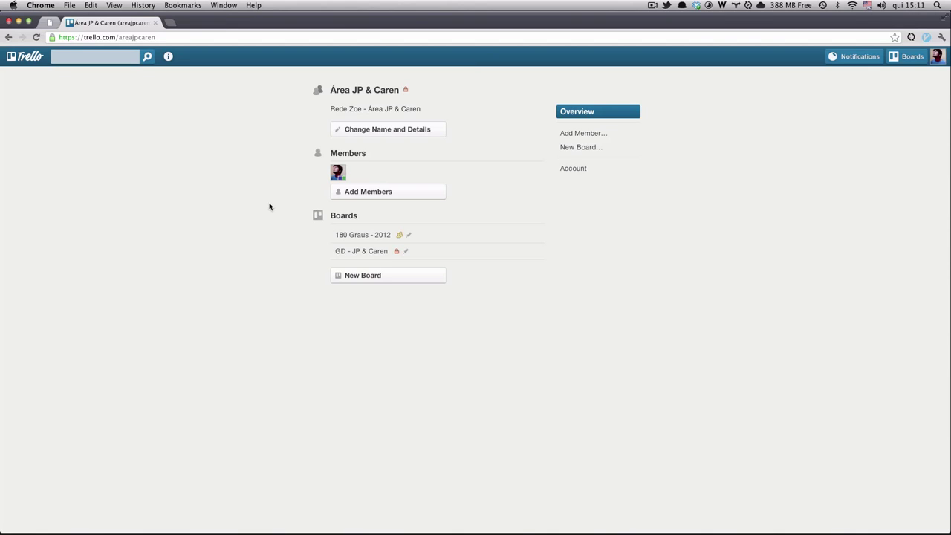
{"action": "left_click", "coordinate": [373, 130]}
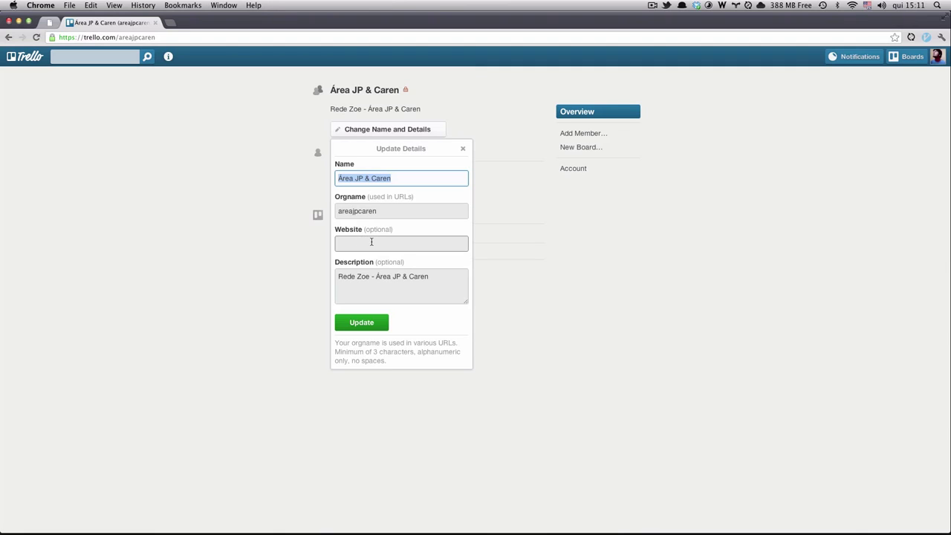
{"action": "left_click", "coordinate": [463, 149]}
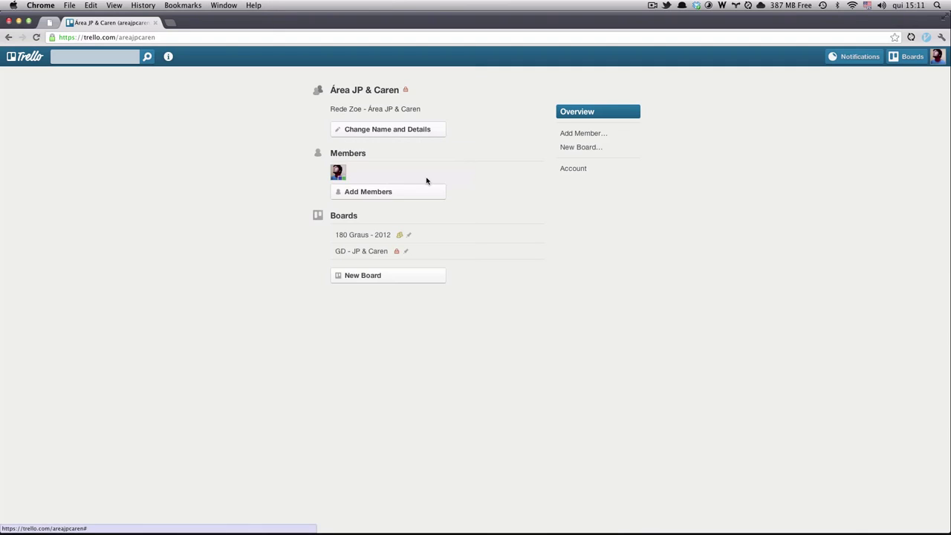
{"action": "left_click", "coordinate": [351, 194]}
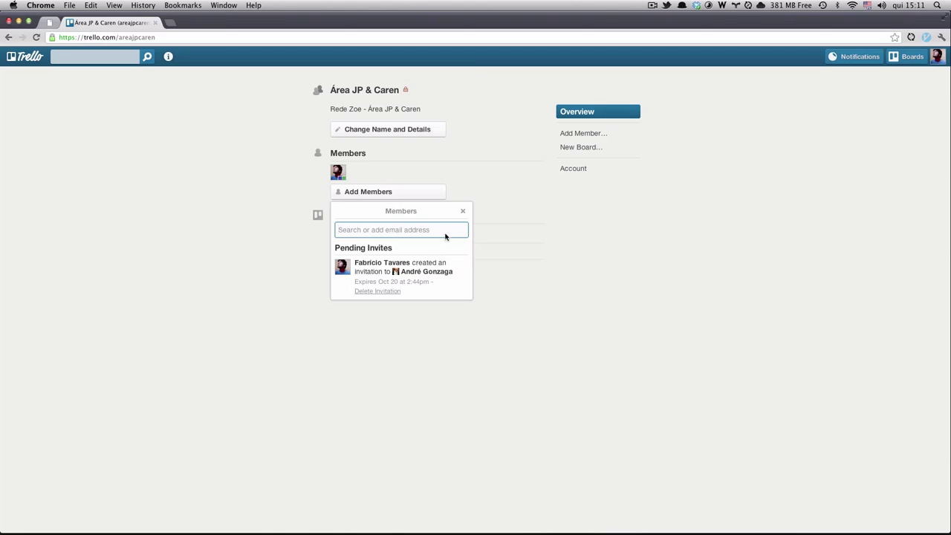
{"action": "left_click", "coordinate": [463, 211]}
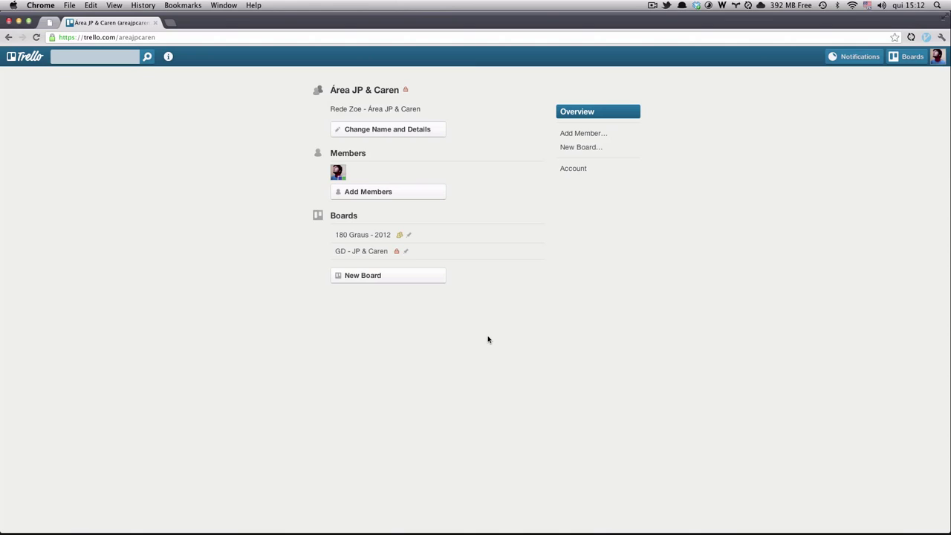
Open the Responsáveis card on the 180 Graus - 2012 board and save its description in Markdown.
{"action": "left_click", "coordinate": [358, 235]}
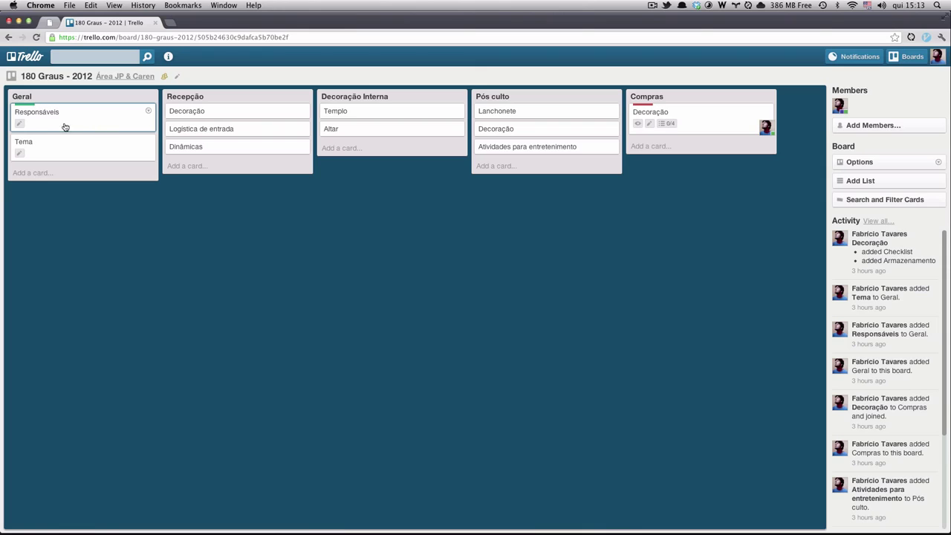
{"action": "left_click", "coordinate": [96, 120]}
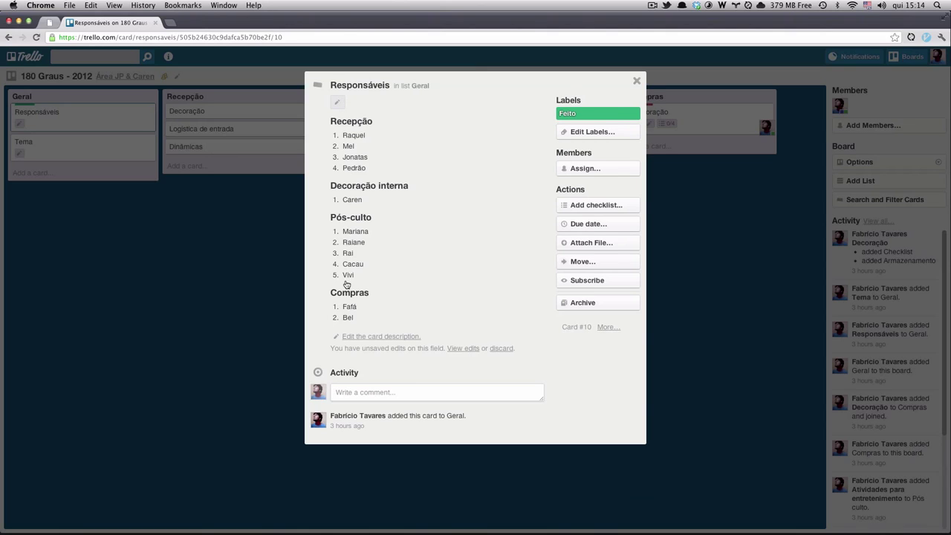
{"action": "left_click", "coordinate": [377, 338]}
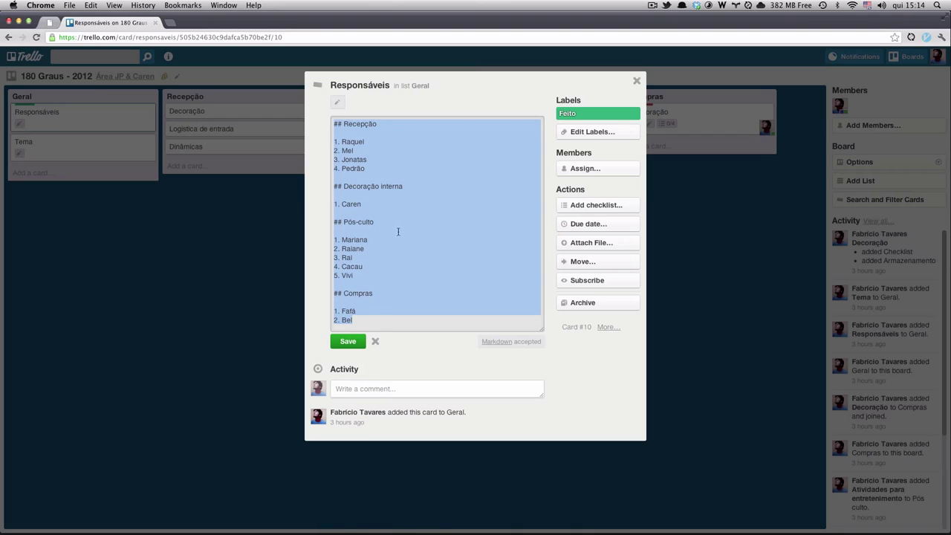
{"action": "left_click", "coordinate": [348, 342]}
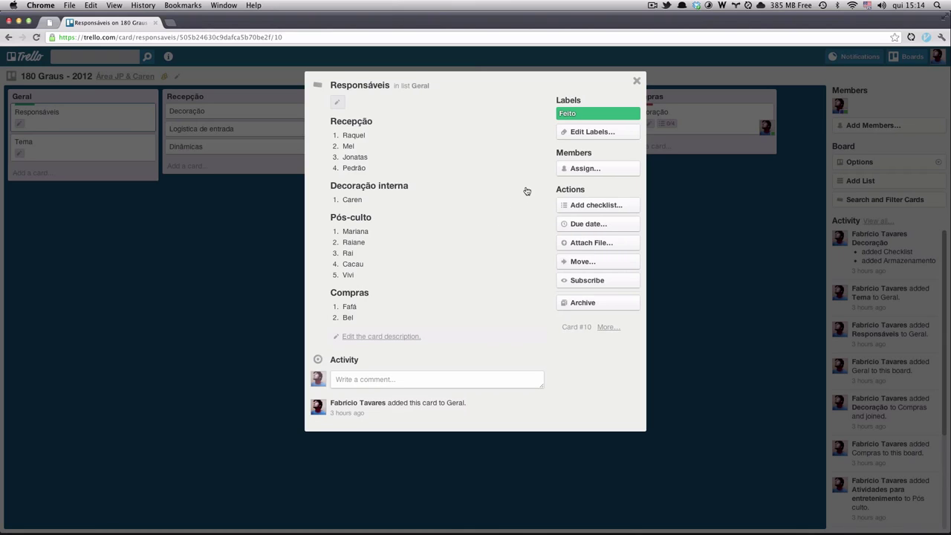
Assign the board member to the Responsáveis card and close the card.
{"action": "left_click", "coordinate": [578, 170]}
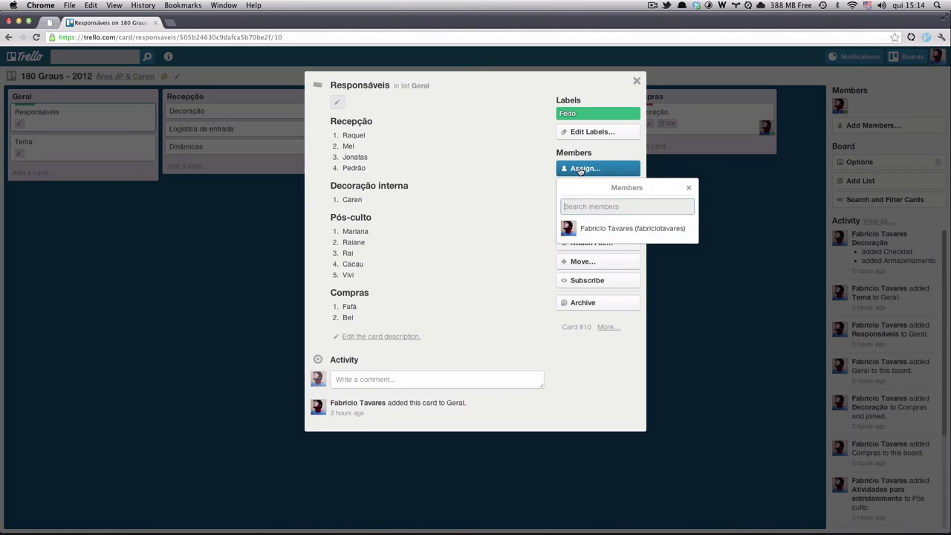
{"action": "left_click", "coordinate": [602, 229]}
{"action": "left_click", "coordinate": [689, 188]}
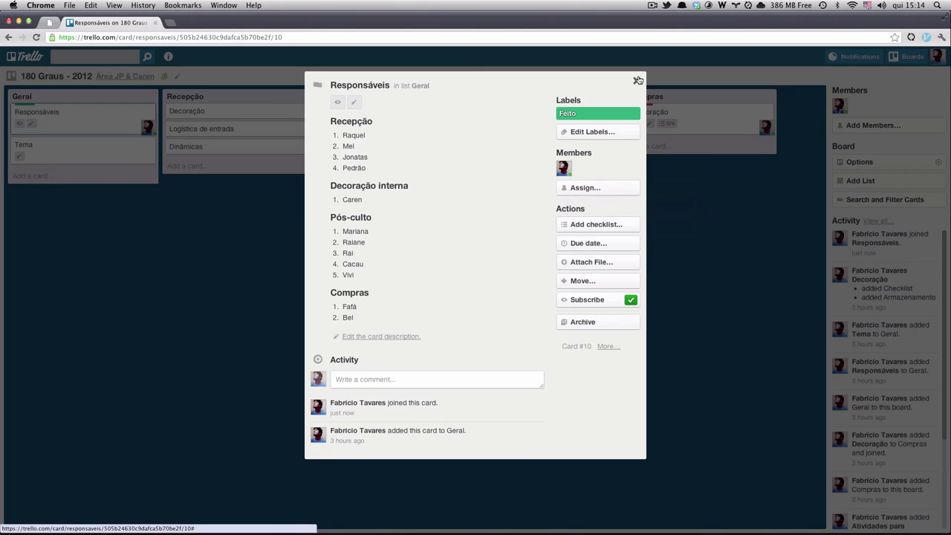
{"action": "left_click", "coordinate": [635, 80]}
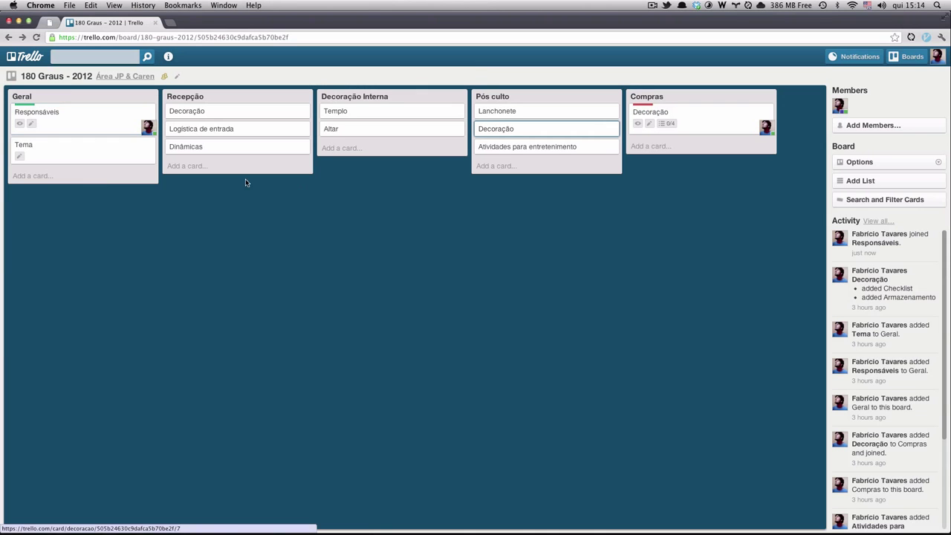
Reopen the Responsáveis card and remove its assigned member.
{"action": "left_click", "coordinate": [122, 123]}
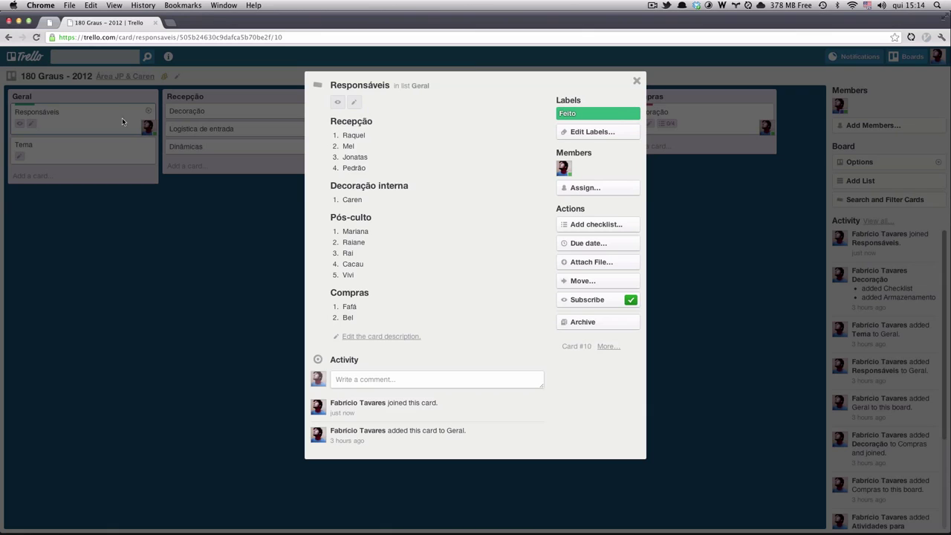
{"action": "left_click", "coordinate": [588, 190]}
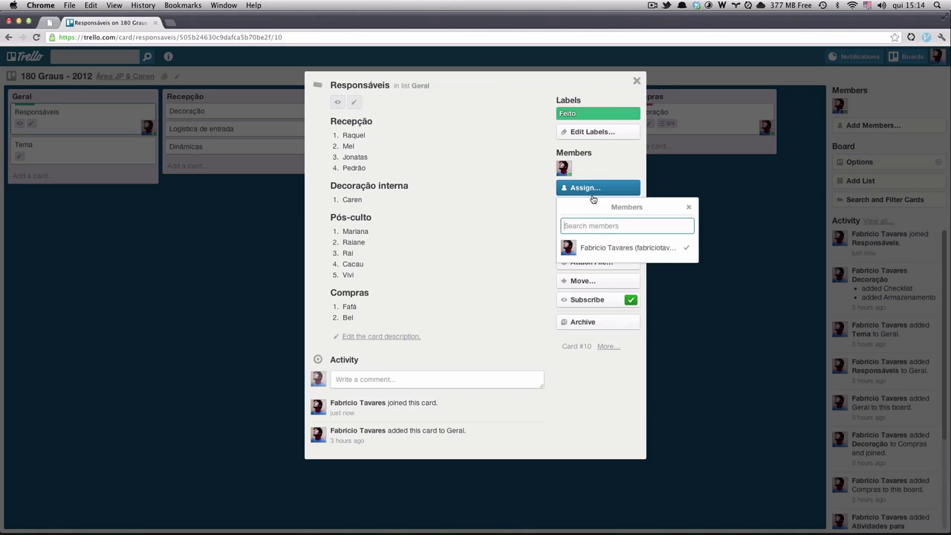
{"action": "left_click", "coordinate": [632, 248]}
{"action": "left_click", "coordinate": [690, 207]}
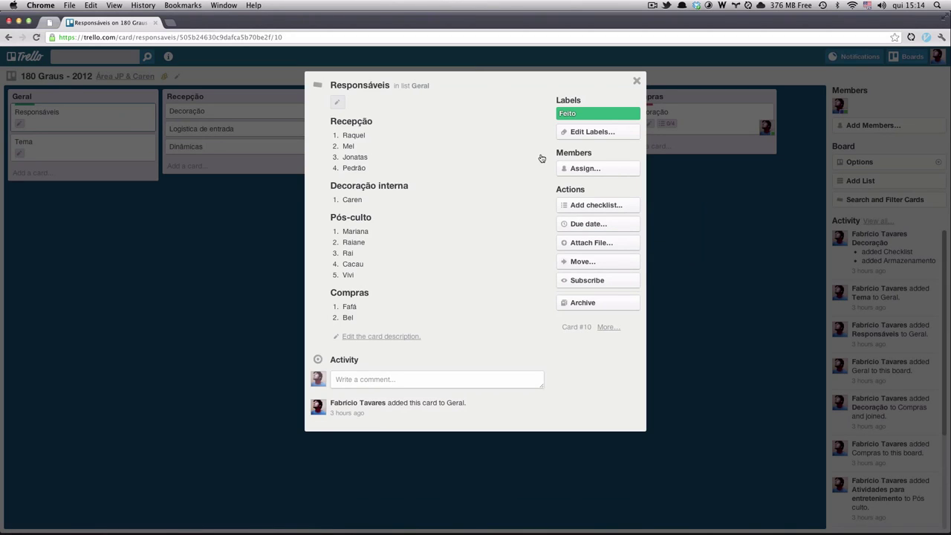
View the label choices for the Responsáveis card without changing them.
{"action": "left_click", "coordinate": [591, 134]}
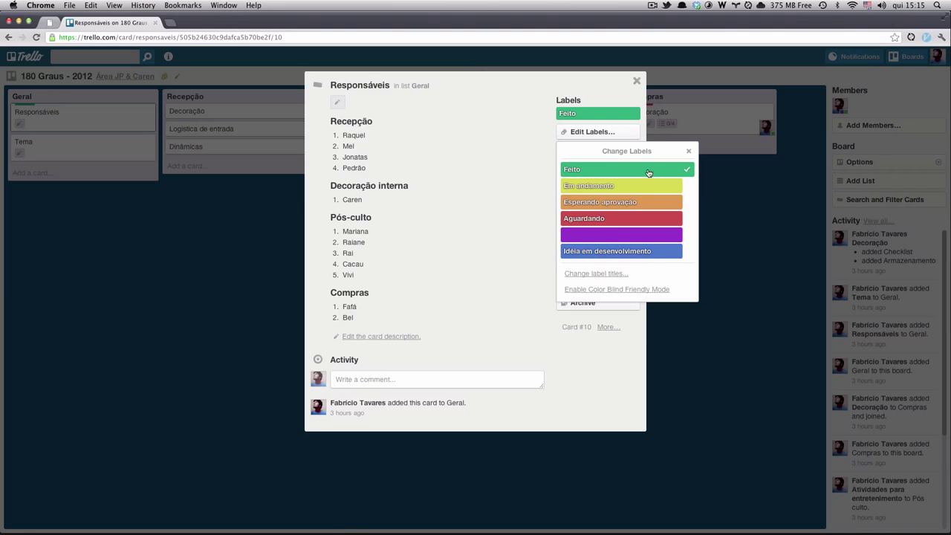
{"action": "left_click", "coordinate": [689, 151]}
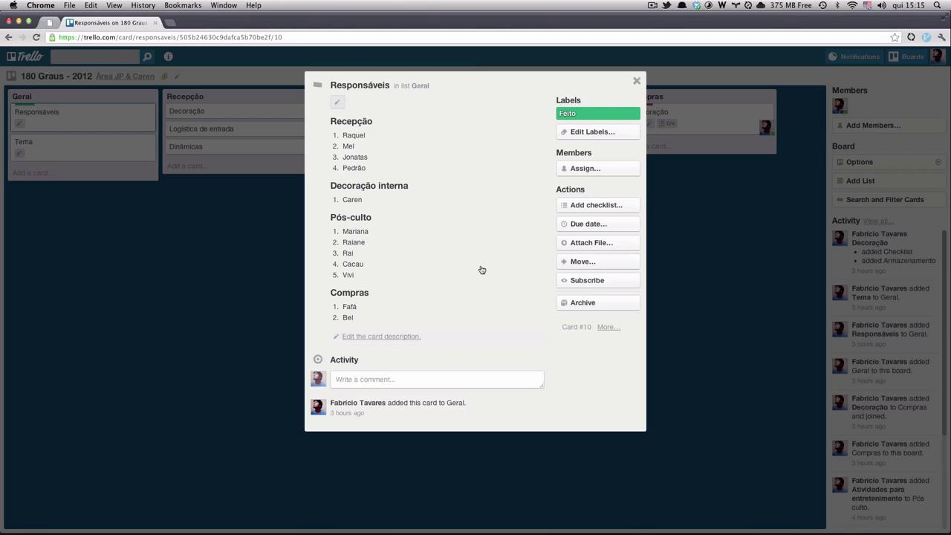
Post the comment "Esse é um exemplo de comentário." on the Responsáveis card and delete it.
{"action": "left_click", "coordinate": [371, 382]}
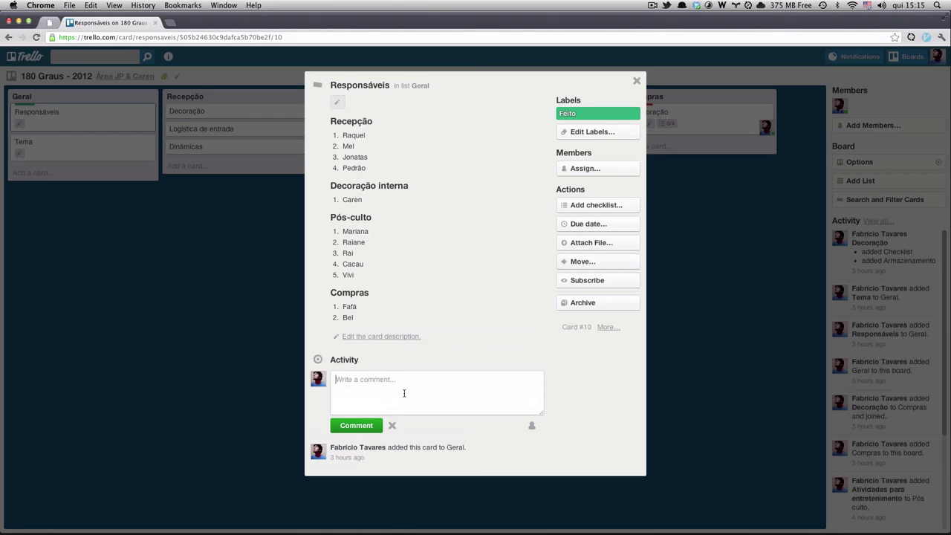
{"action": "type", "text": "E"}
{"action": "left_click", "coordinate": [357, 425]}
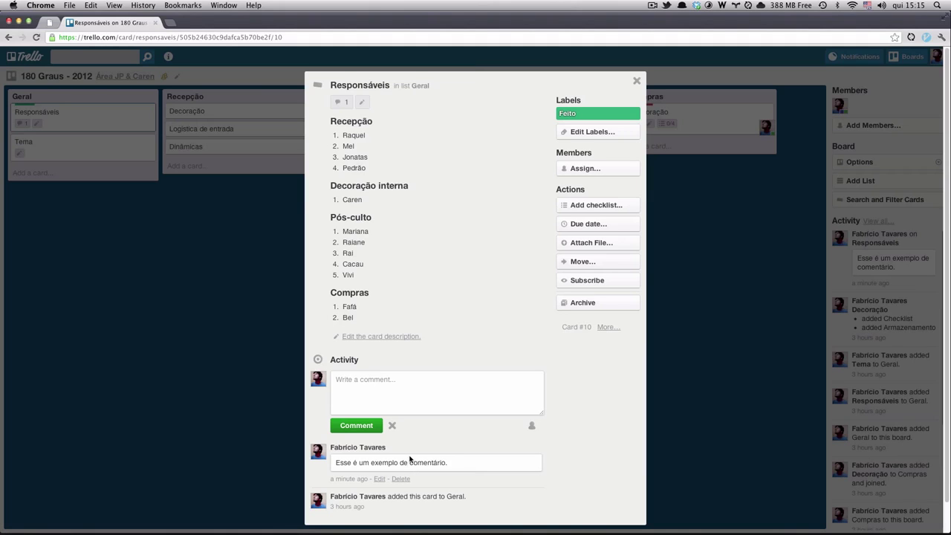
{"action": "left_click", "coordinate": [401, 479]}
{"action": "left_click", "coordinate": [445, 516]}
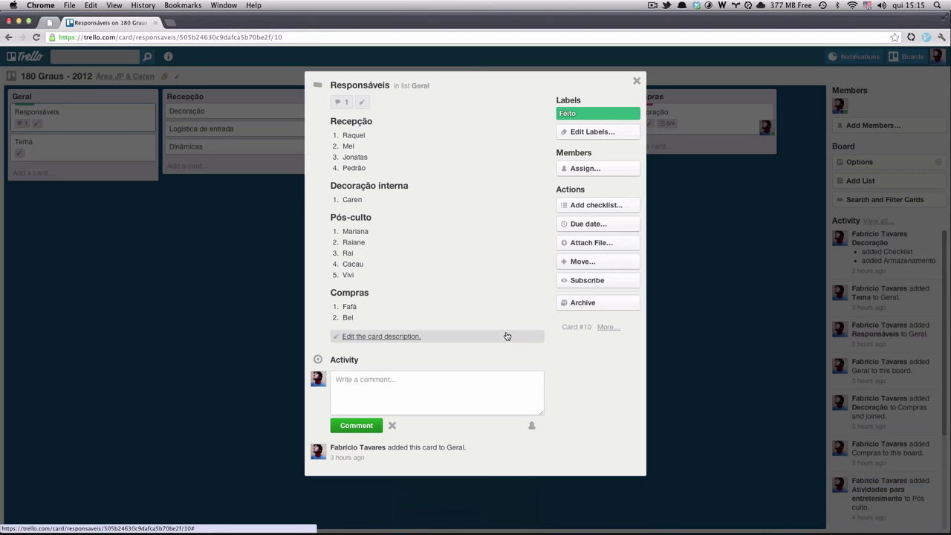
View the due date and file attachment options of the Responsáveis card, and close the card.
{"action": "left_click", "coordinate": [580, 225]}
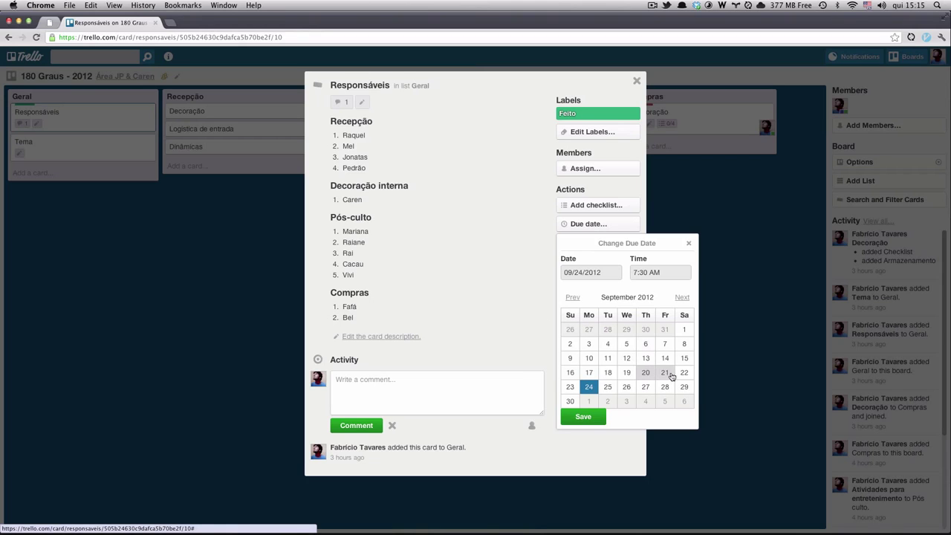
{"action": "left_click", "coordinate": [691, 244]}
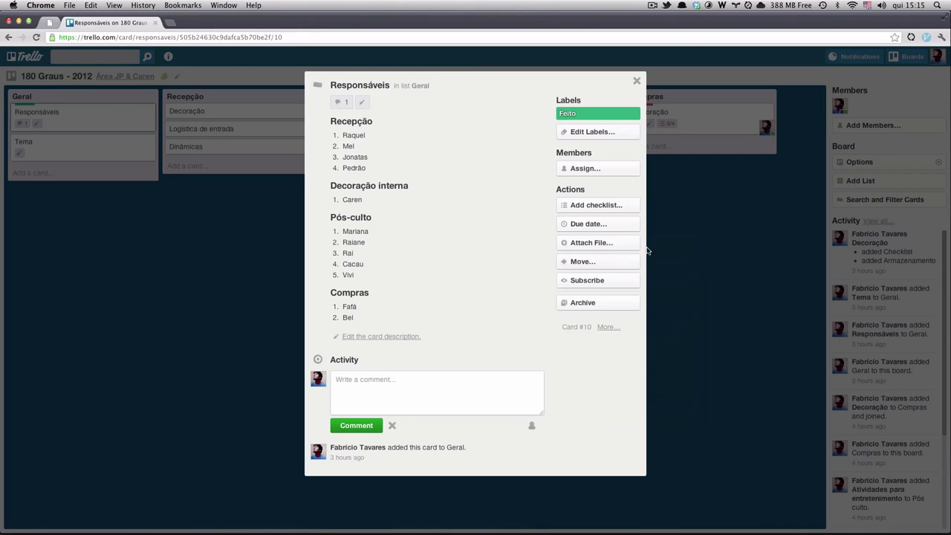
{"action": "left_click", "coordinate": [610, 251]}
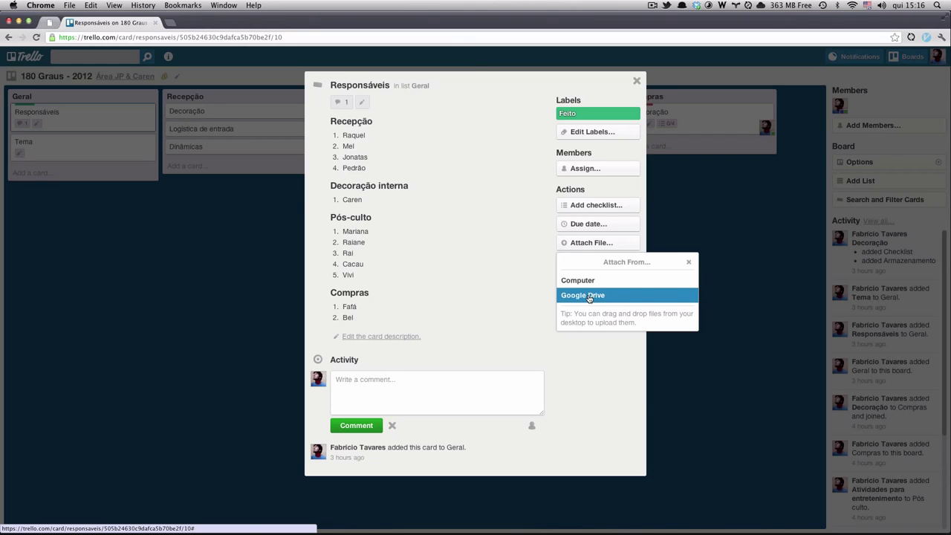
{"action": "left_click", "coordinate": [688, 262]}
{"action": "left_click", "coordinate": [637, 81]}
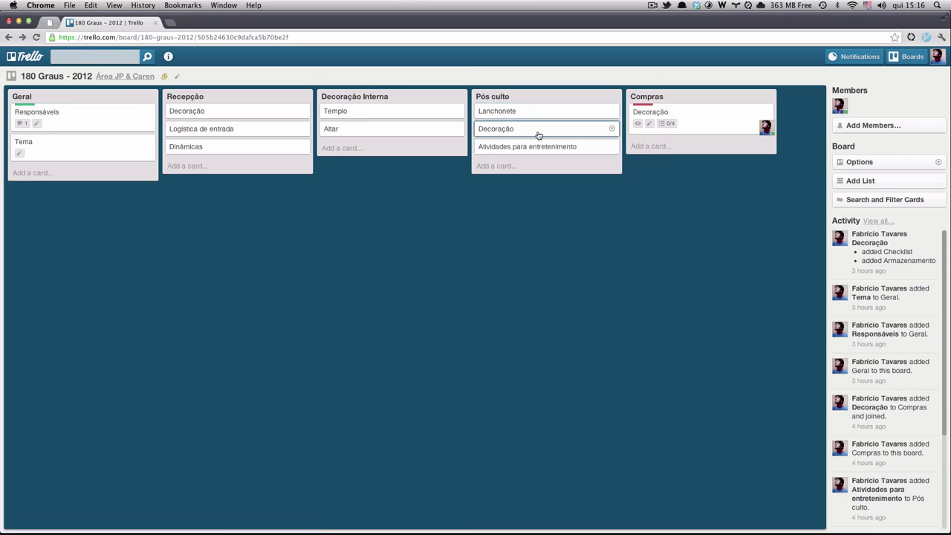
Complete "Definir lista de compras" and "Pegar o dinheiro com responsável" in the Compra checklist of the Compras list's Decoração card.
{"action": "left_click", "coordinate": [712, 123]}
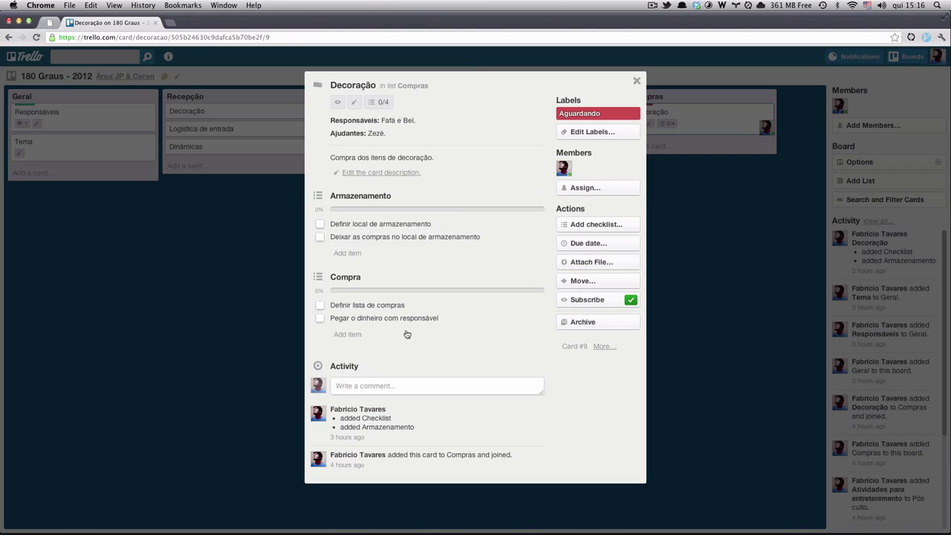
{"action": "left_click", "coordinate": [319, 305]}
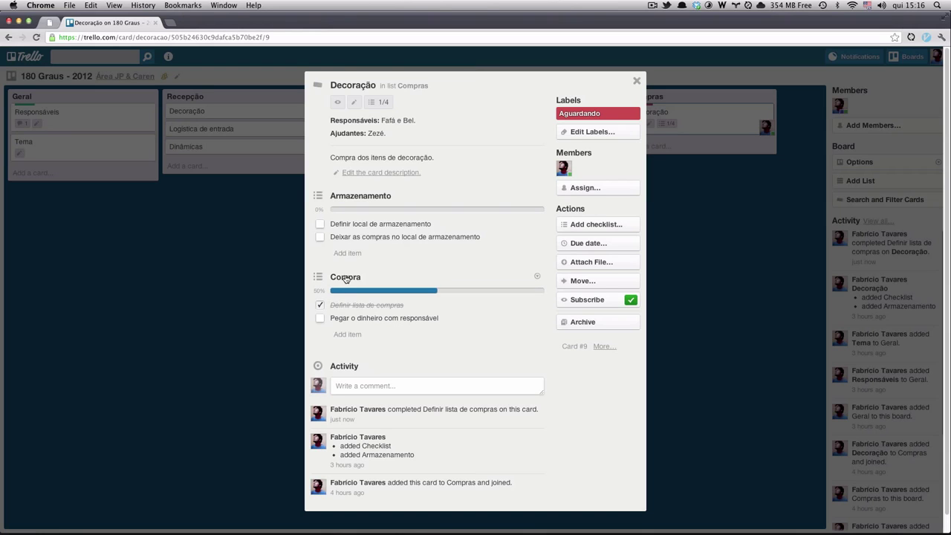
{"action": "left_click", "coordinate": [320, 318]}
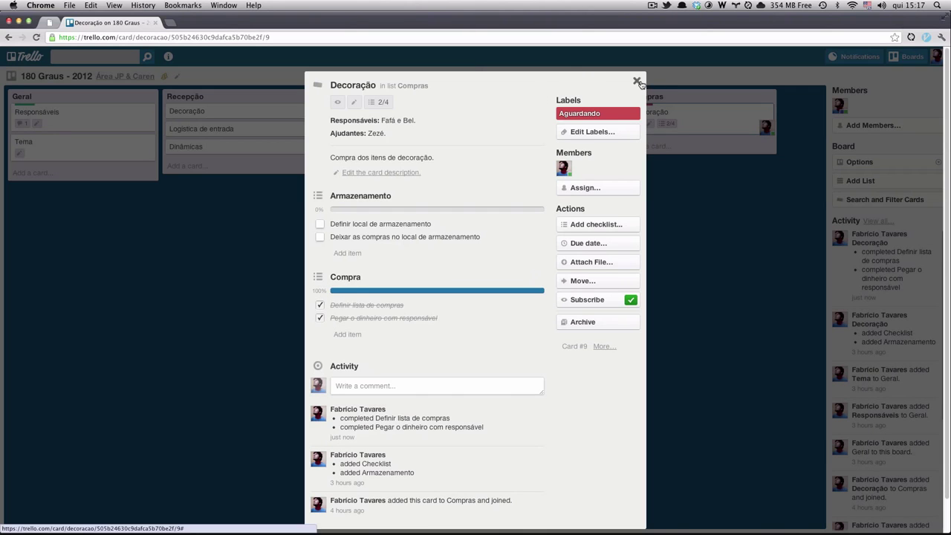
Complete "Definir local de armazenamento" and "Deixar as compras no local de armazenamento" in the Compras list's Decoração card, and close the card.
{"action": "left_click", "coordinate": [636, 81]}
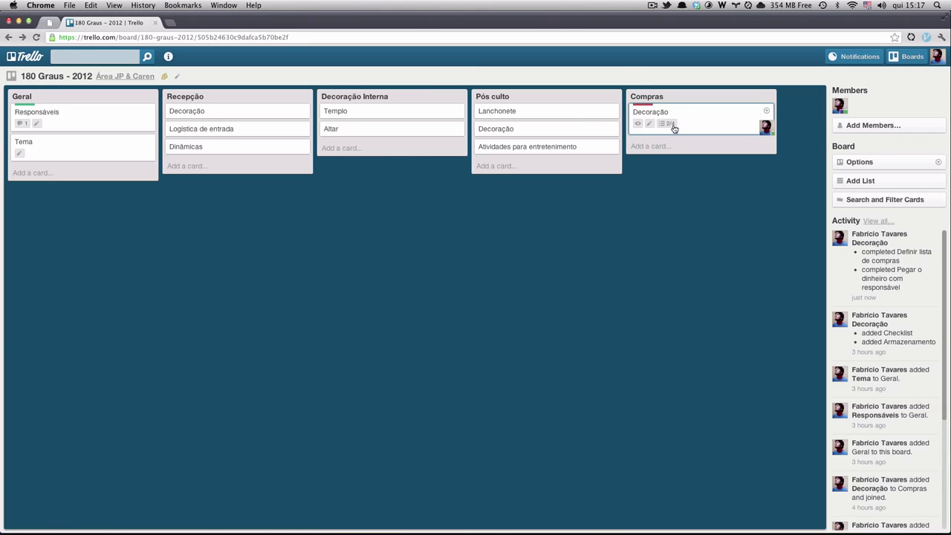
{"action": "mouse_move", "coordinate": [669, 128]}
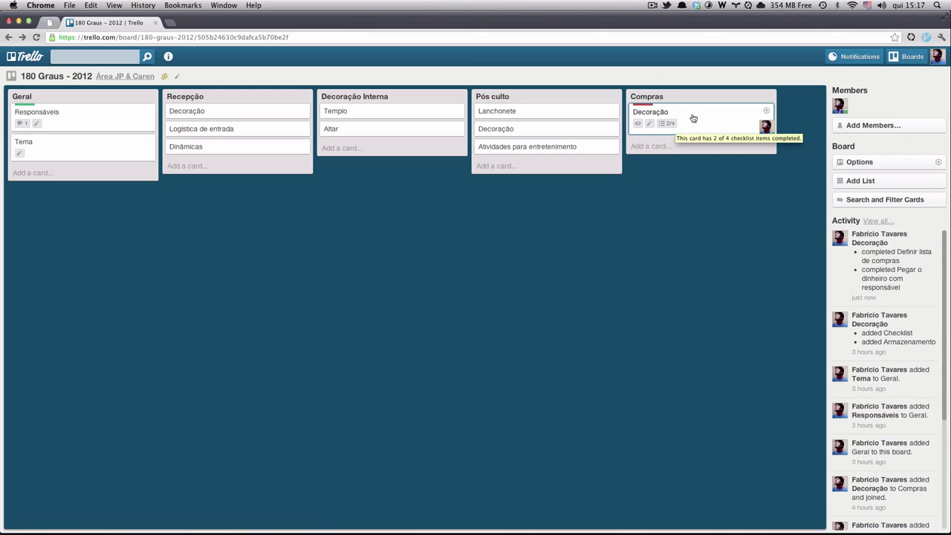
{"action": "left_click", "coordinate": [670, 128]}
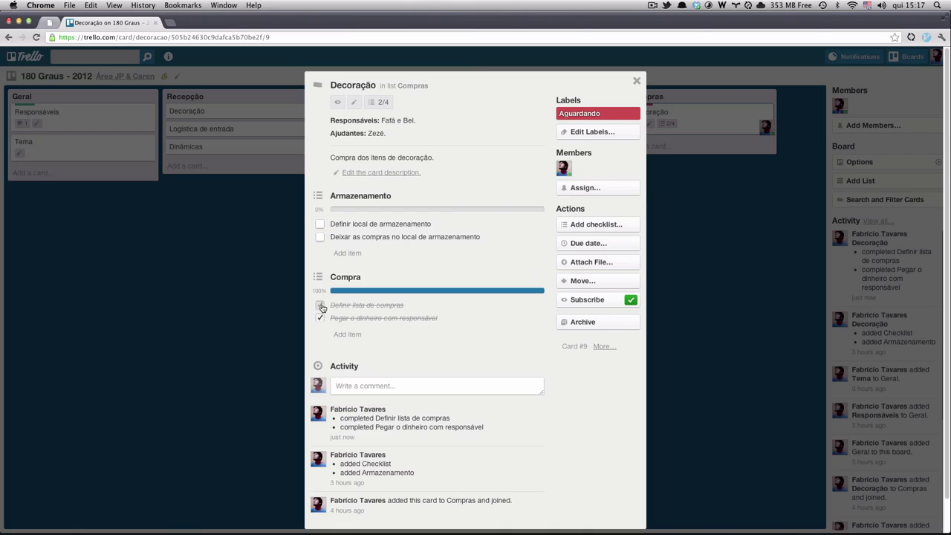
{"action": "left_click", "coordinate": [319, 224]}
{"action": "left_click", "coordinate": [319, 236]}
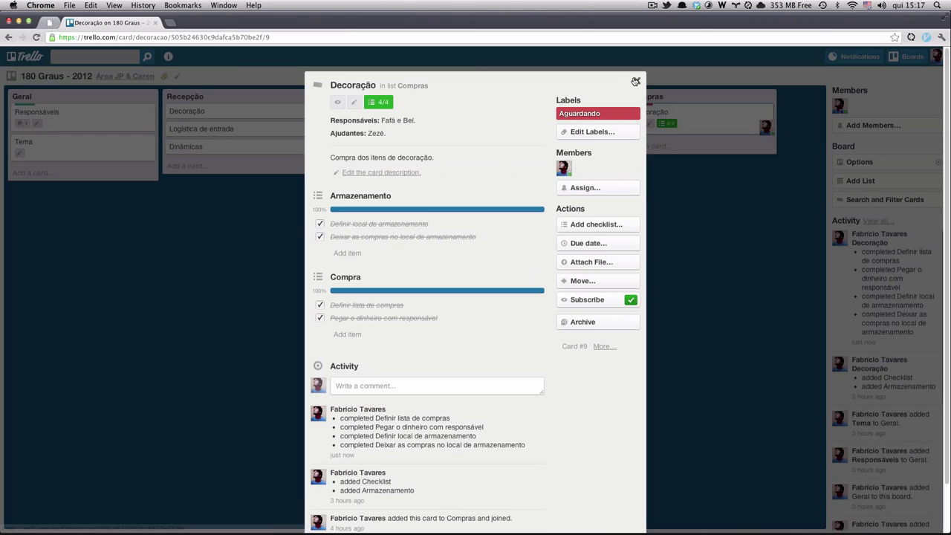
{"action": "left_click", "coordinate": [635, 81]}
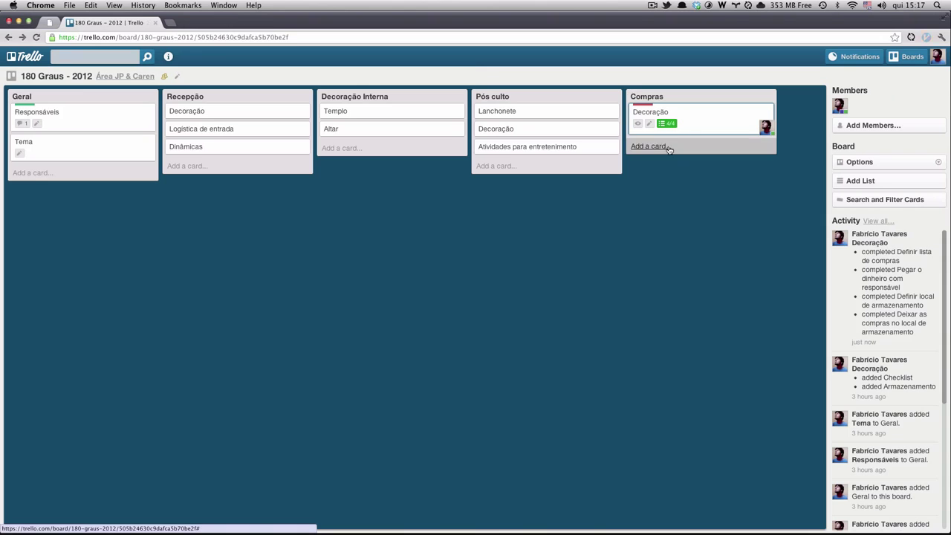
Reopen the Compras list's Decoração card, uncheck and recheck both Armazenamento checklist items, and close it.
{"action": "left_click", "coordinate": [700, 122]}
{"action": "left_click", "coordinate": [320, 223]}
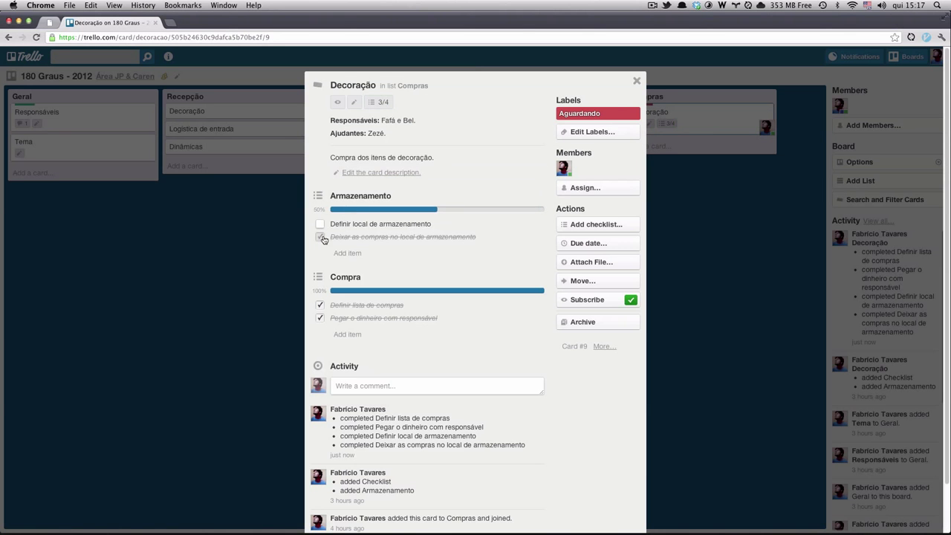
{"action": "left_click", "coordinate": [320, 236]}
{"action": "left_click", "coordinate": [320, 224]}
{"action": "left_click", "coordinate": [320, 236]}
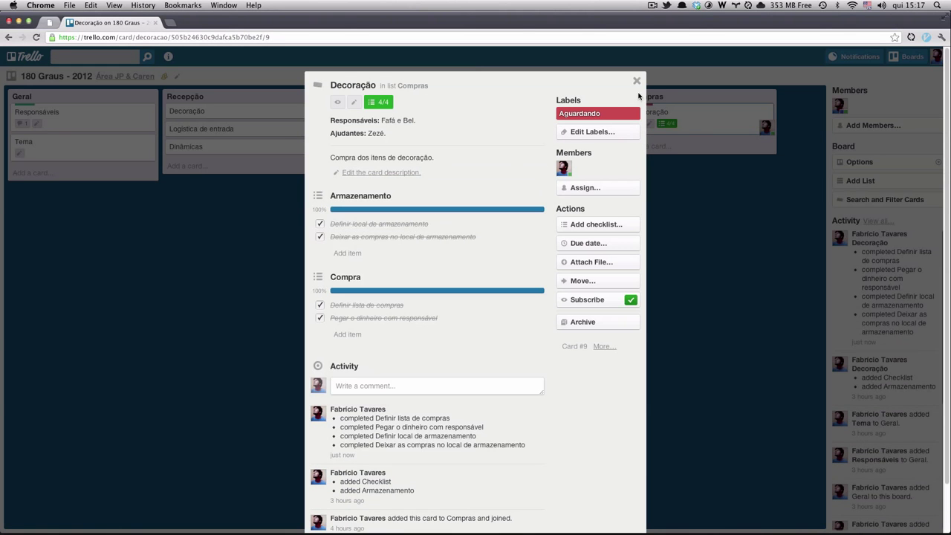
{"action": "left_click", "coordinate": [636, 81]}
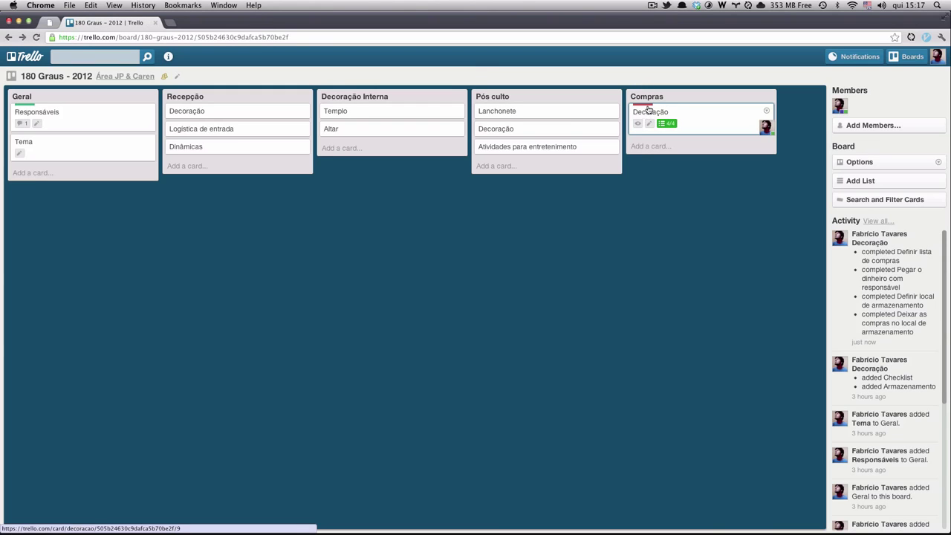
Replace the Aguardando label with Feito on the Decoração card in the Compras list.
{"action": "left_click", "coordinate": [766, 113]}
{"action": "left_click", "coordinate": [780, 144]}
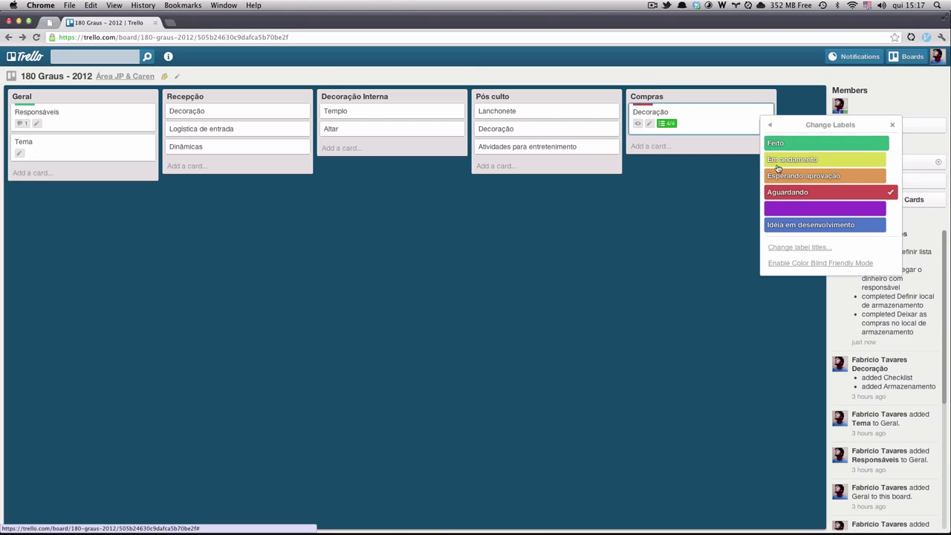
{"action": "left_click", "coordinate": [786, 145]}
{"action": "left_click", "coordinate": [824, 194]}
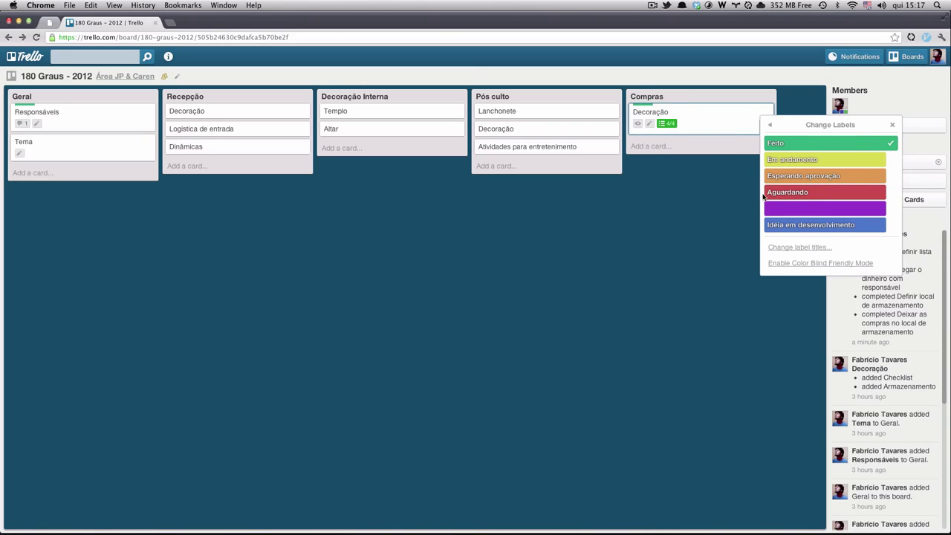
{"action": "left_click", "coordinate": [893, 123]}
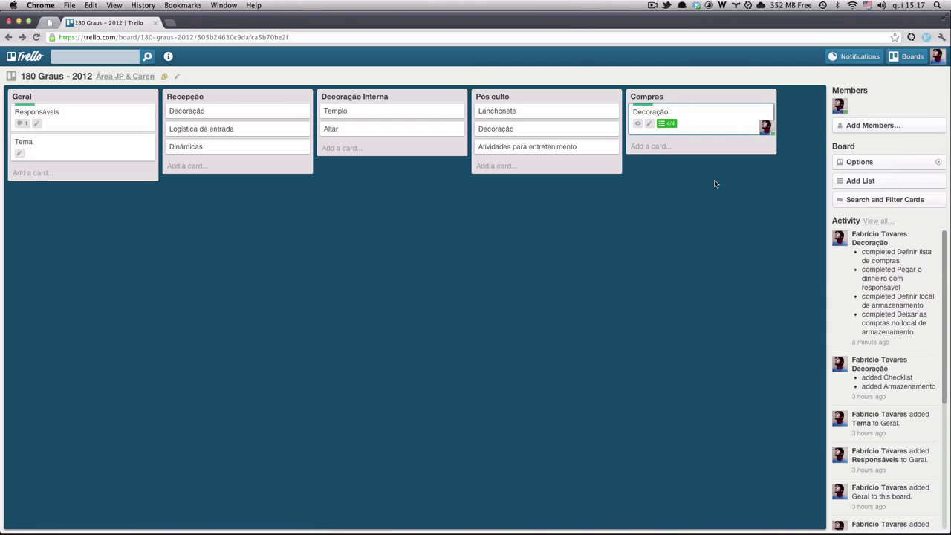
Replace the Feito label with Em andamento on the Decoração card in the Compras list.
{"action": "left_click", "coordinate": [764, 112]}
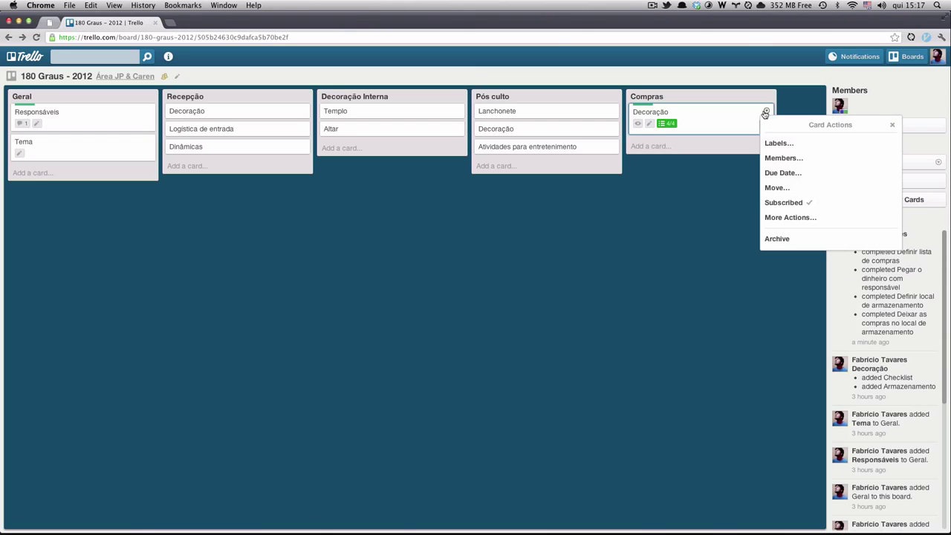
{"action": "left_click", "coordinate": [780, 143]}
{"action": "left_click", "coordinate": [800, 144]}
{"action": "left_click", "coordinate": [804, 164]}
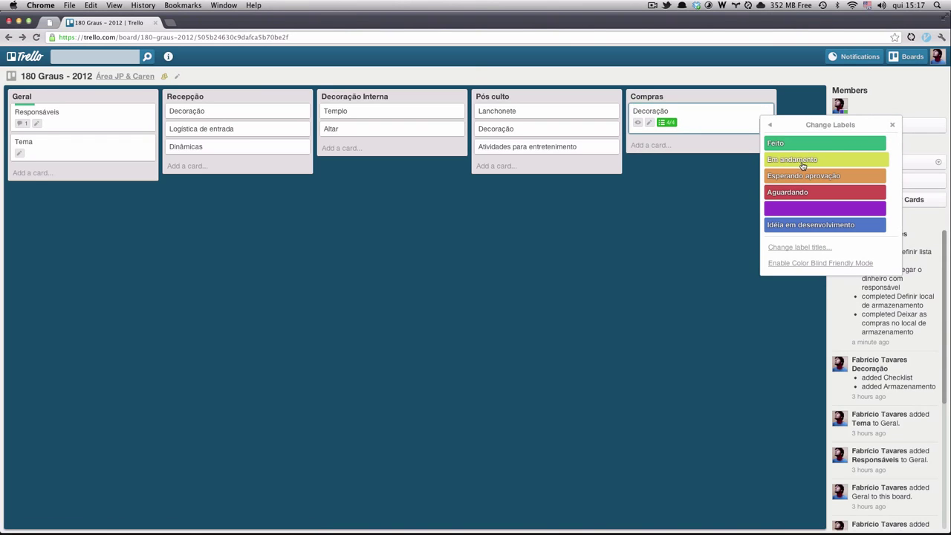
{"action": "left_click", "coordinate": [892, 125]}
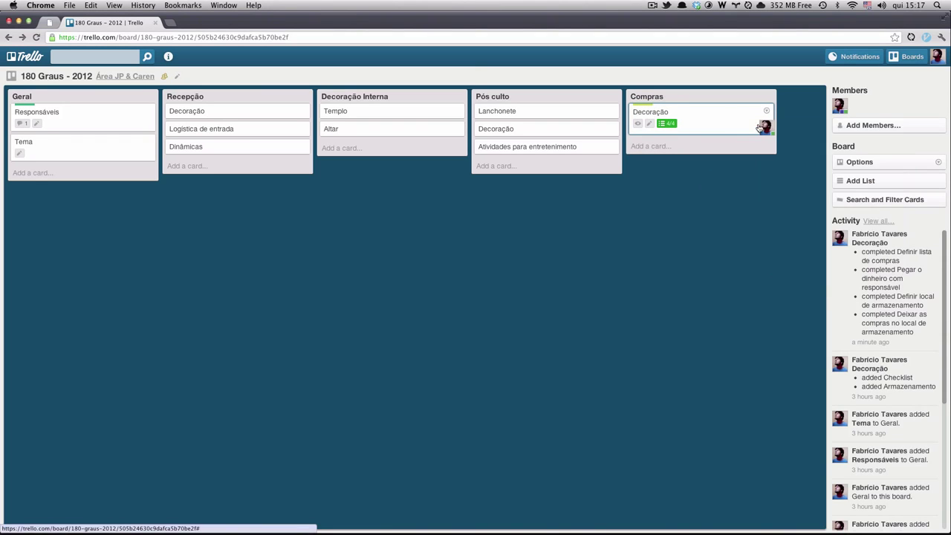
Uncheck both Armazenamento checklist items on the Compras list's Decoração card and close the card.
{"action": "left_click", "coordinate": [704, 122]}
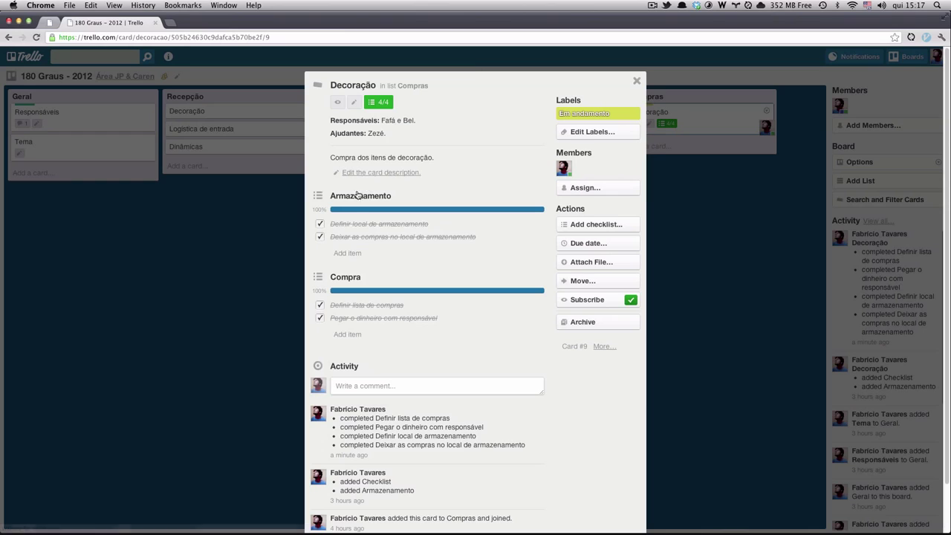
{"action": "left_click", "coordinate": [320, 237]}
{"action": "left_click", "coordinate": [320, 225]}
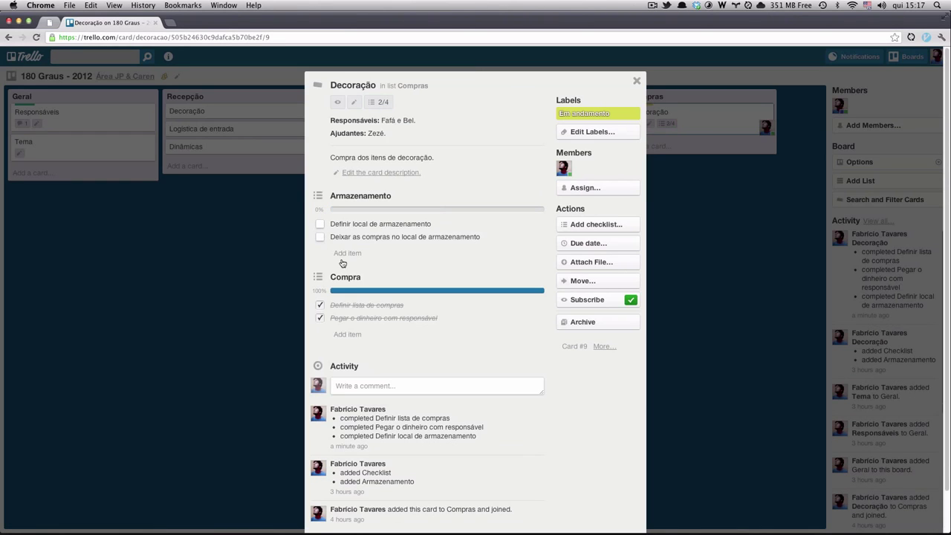
{"action": "left_click", "coordinate": [637, 82]}
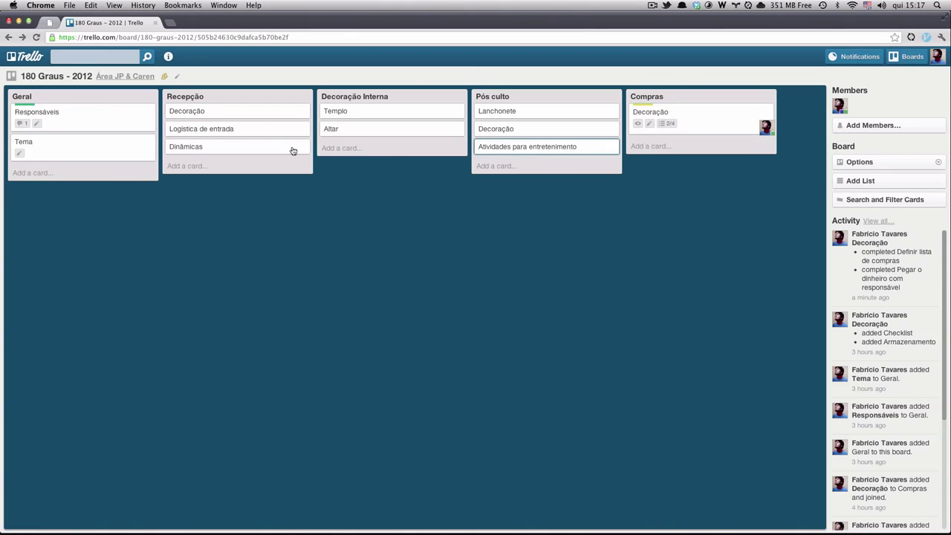
Assign the Em andamento label to the Decoração card in the Recepção list and close the card.
{"action": "left_click", "coordinate": [242, 112]}
{"action": "left_click", "coordinate": [590, 119]}
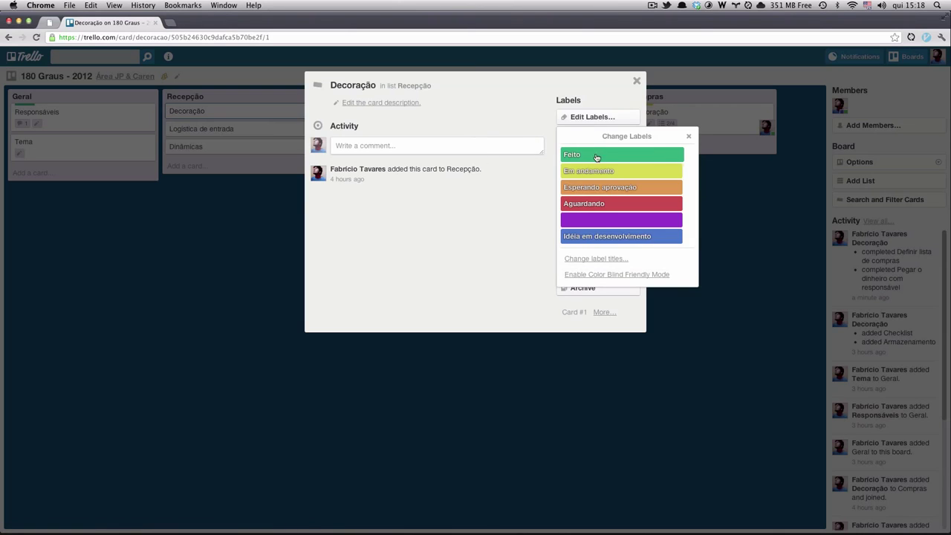
{"action": "left_click", "coordinate": [628, 168]}
{"action": "left_click", "coordinate": [687, 134]}
{"action": "left_click", "coordinate": [637, 81]}
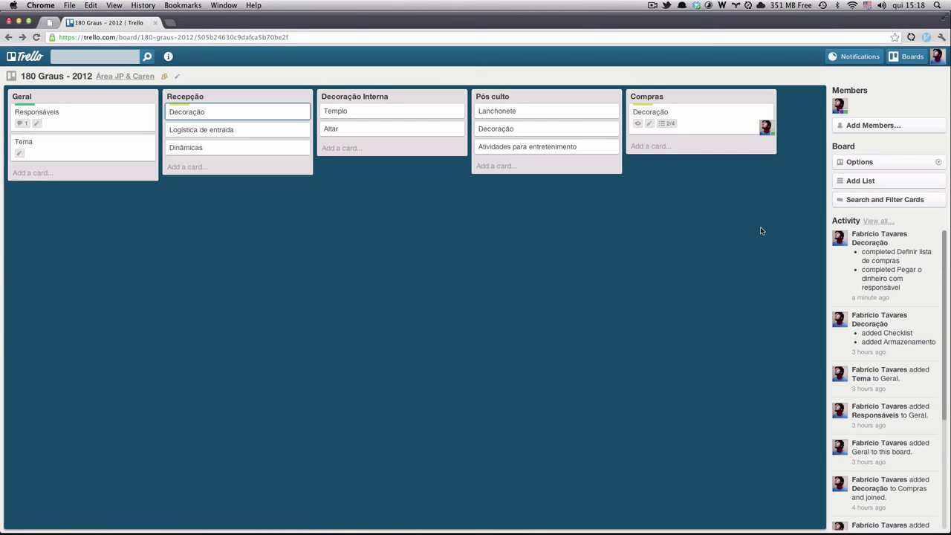
Filter the board's cards by the Em andamento label, by Feito, and by both together, and clear the filters.
{"action": "left_click", "coordinate": [869, 200]}
{"action": "left_click", "coordinate": [853, 281]}
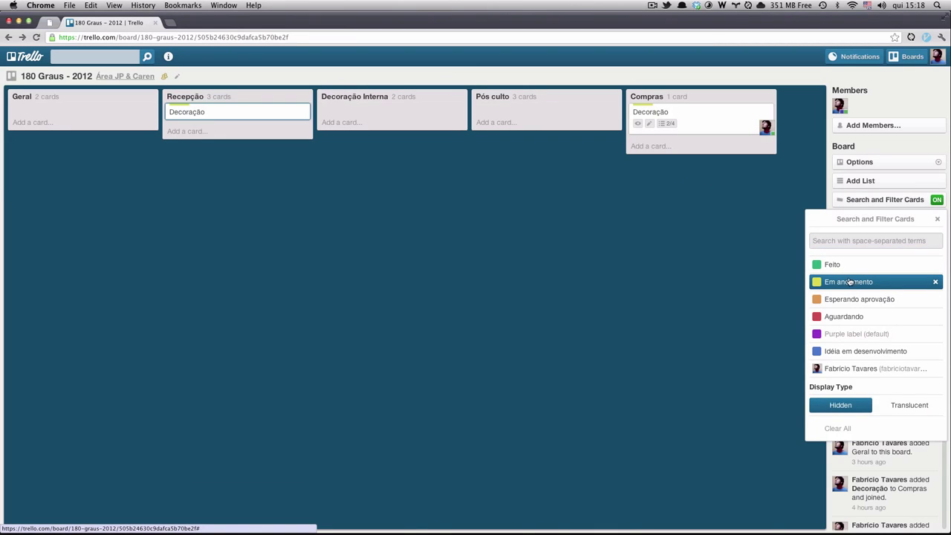
{"action": "left_click", "coordinate": [856, 266]}
{"action": "left_click", "coordinate": [934, 282]}
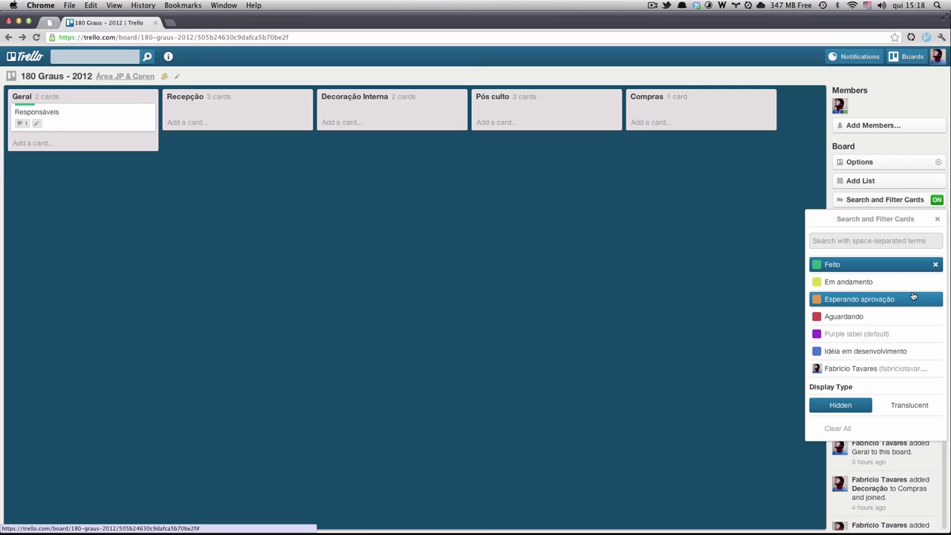
{"action": "left_click", "coordinate": [823, 282]}
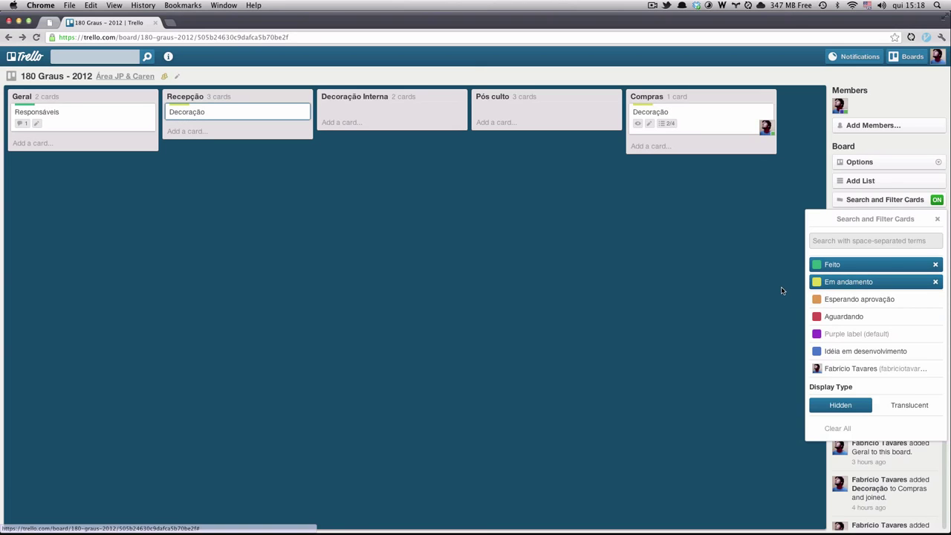
{"action": "left_click", "coordinate": [935, 282]}
{"action": "left_click", "coordinate": [936, 265]}
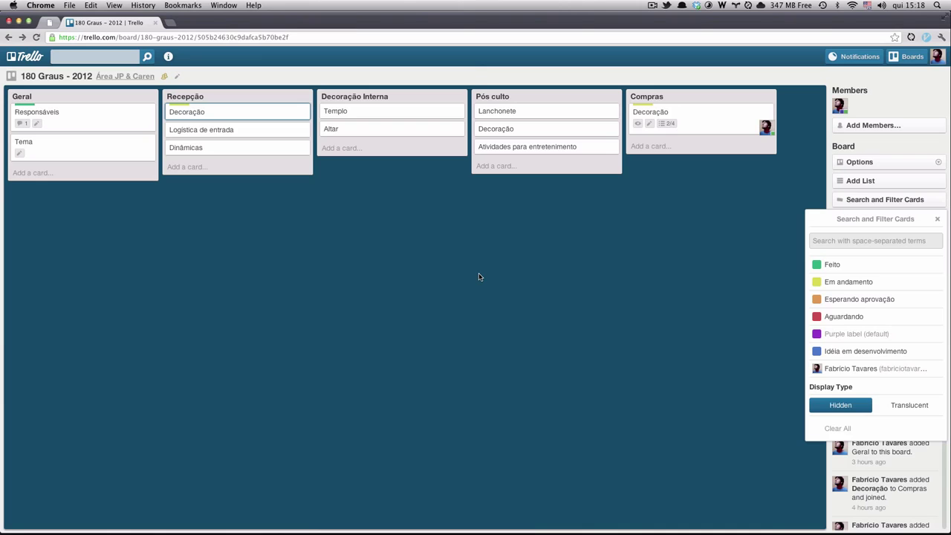
{"action": "left_click", "coordinate": [937, 219]}
Change the Compras list's Decoração card label to Aguardando and uncheck both items in its Compra checklist.
{"action": "left_click", "coordinate": [717, 123]}
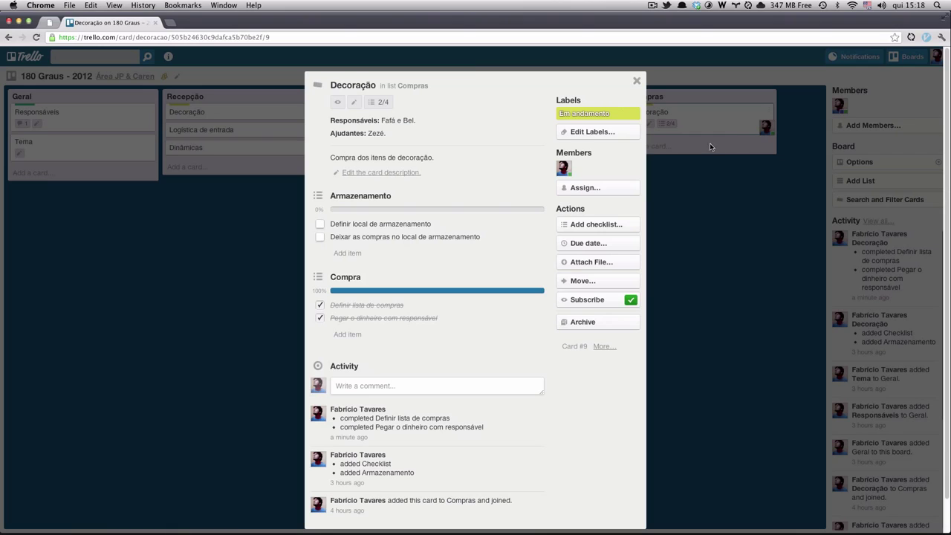
{"action": "left_click", "coordinate": [592, 132]}
{"action": "left_click", "coordinate": [615, 219]}
{"action": "left_click", "coordinate": [683, 186]}
{"action": "left_click", "coordinate": [689, 153]}
{"action": "left_click", "coordinate": [319, 305]}
{"action": "left_click", "coordinate": [321, 319]}
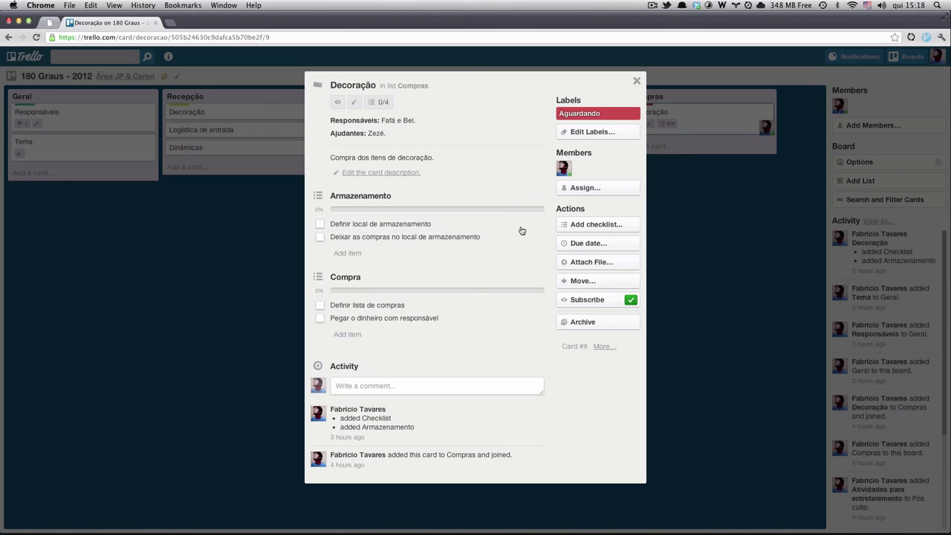
{"action": "left_click", "coordinate": [636, 81]}
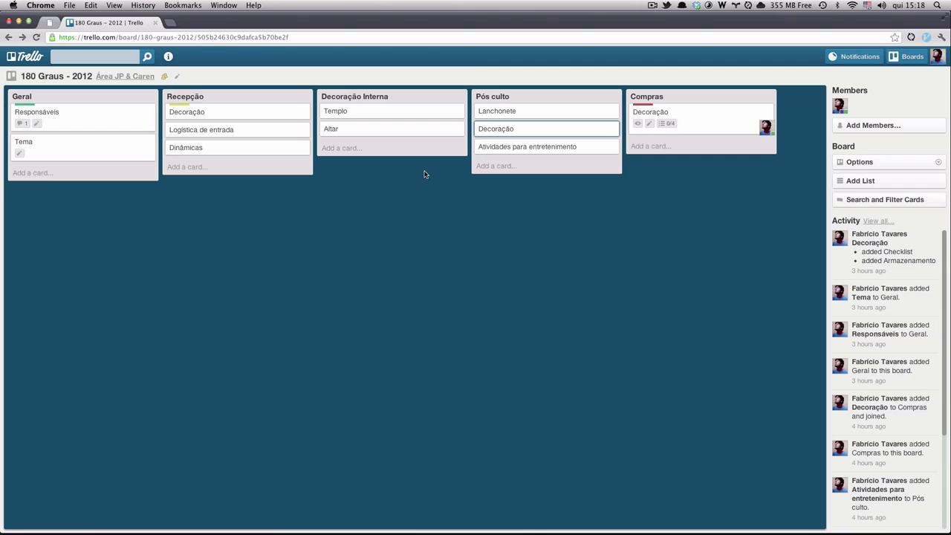
View the Responsáveis card in the Geral list, subscribe to it, and close it.
{"action": "left_click", "coordinate": [121, 115]}
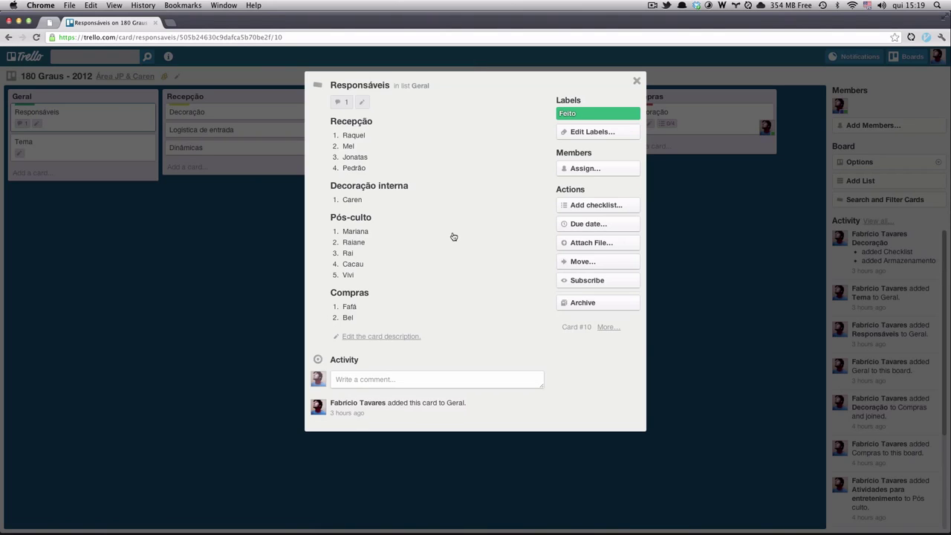
{"action": "left_click", "coordinate": [636, 80]}
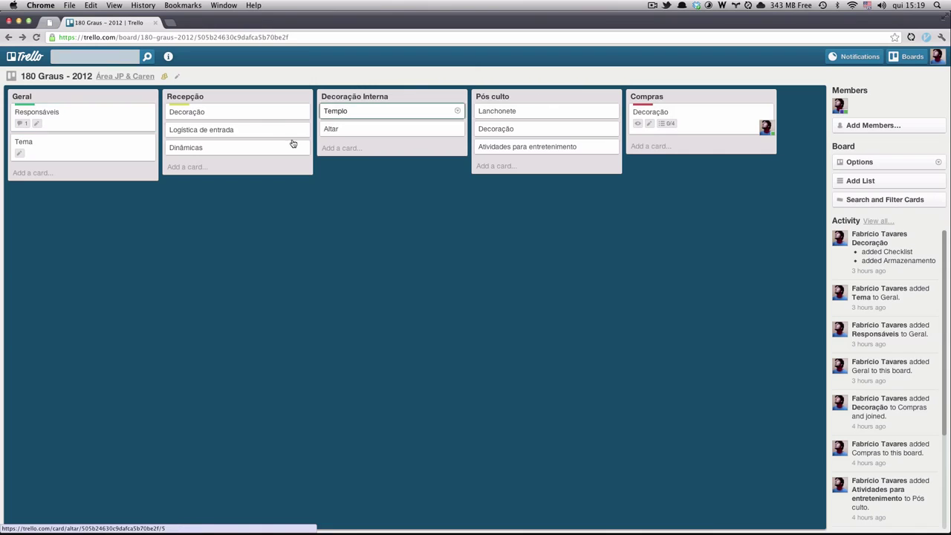
{"action": "left_click", "coordinate": [105, 124]}
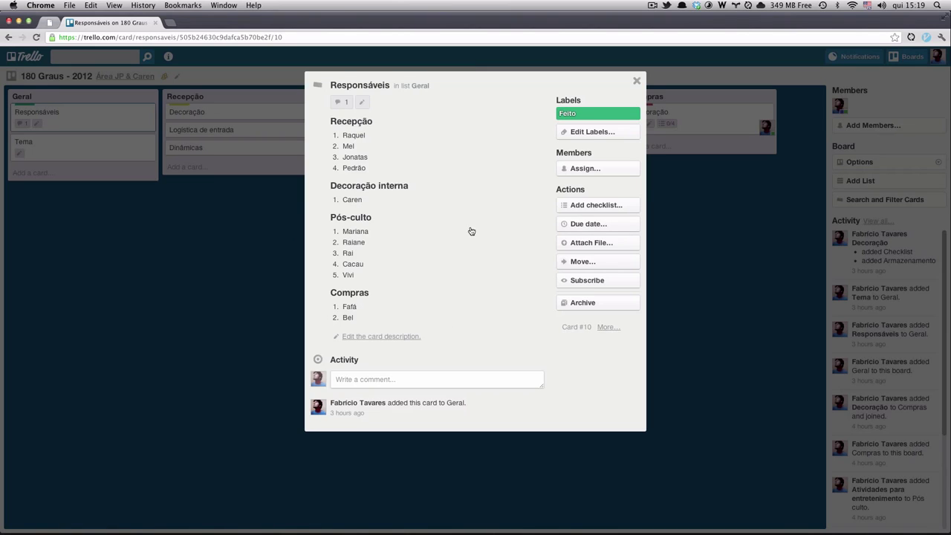
{"action": "left_click", "coordinate": [593, 285]}
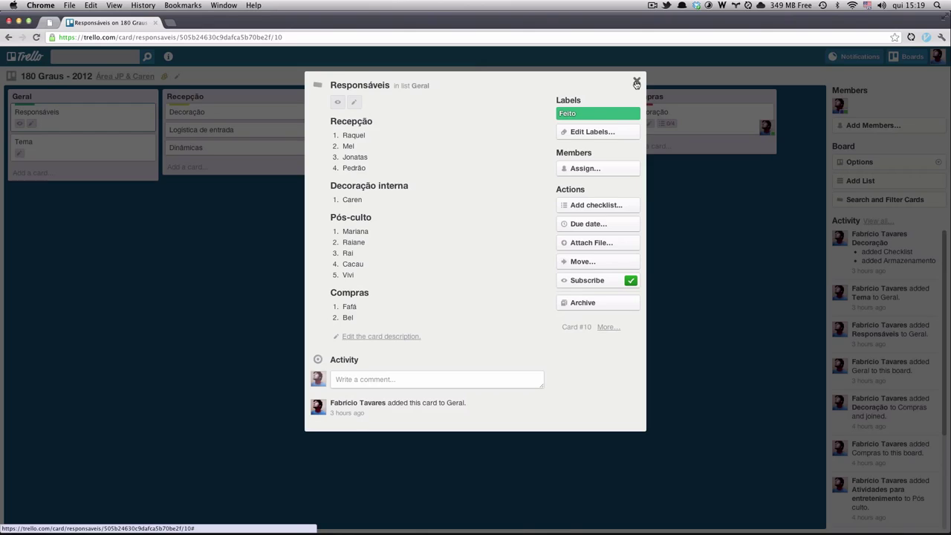
{"action": "left_click", "coordinate": [635, 81]}
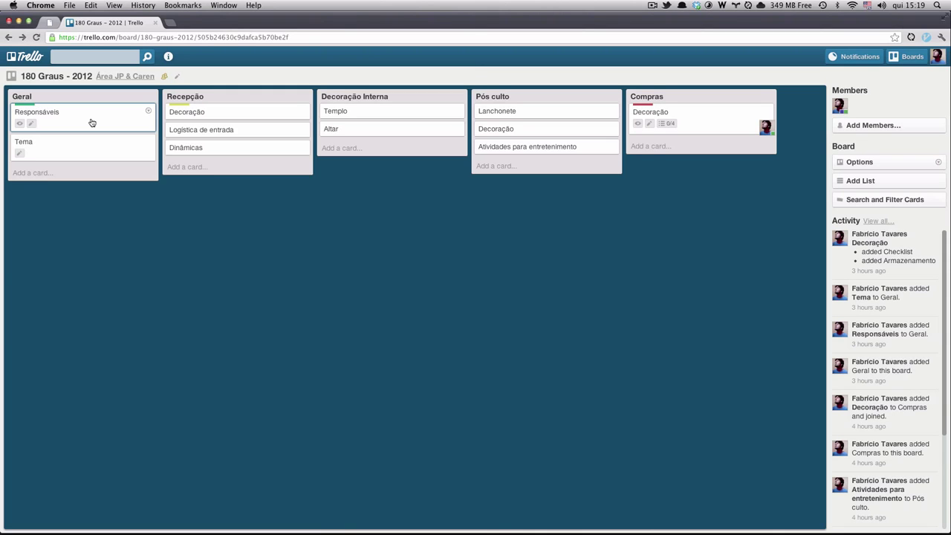
Unsubscribe from the Responsáveis card in the Geral list and close it.
{"action": "left_click", "coordinate": [45, 112]}
{"action": "left_click", "coordinate": [592, 281]}
{"action": "left_click", "coordinate": [636, 80]}
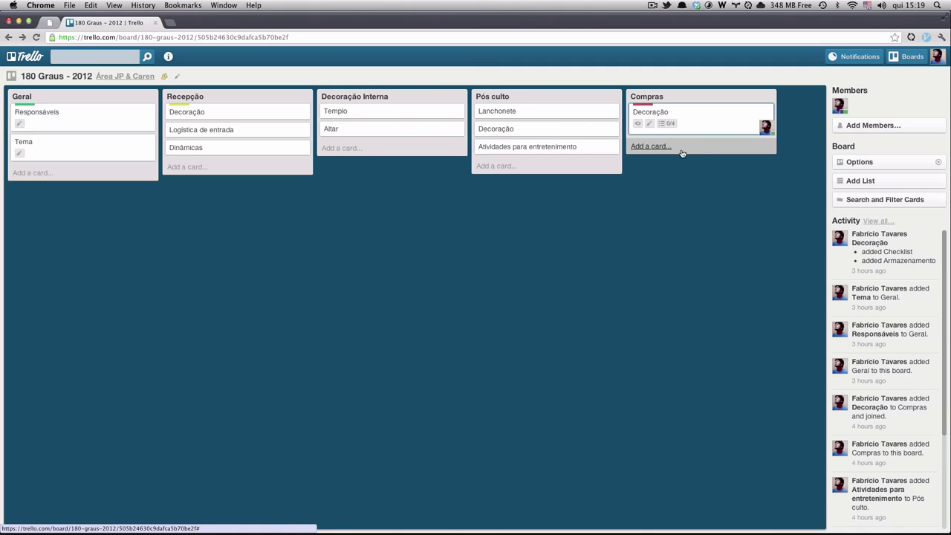
Review the description and checklists of the Compras list's Decoração card, and return to the board.
{"action": "left_click", "coordinate": [711, 125]}
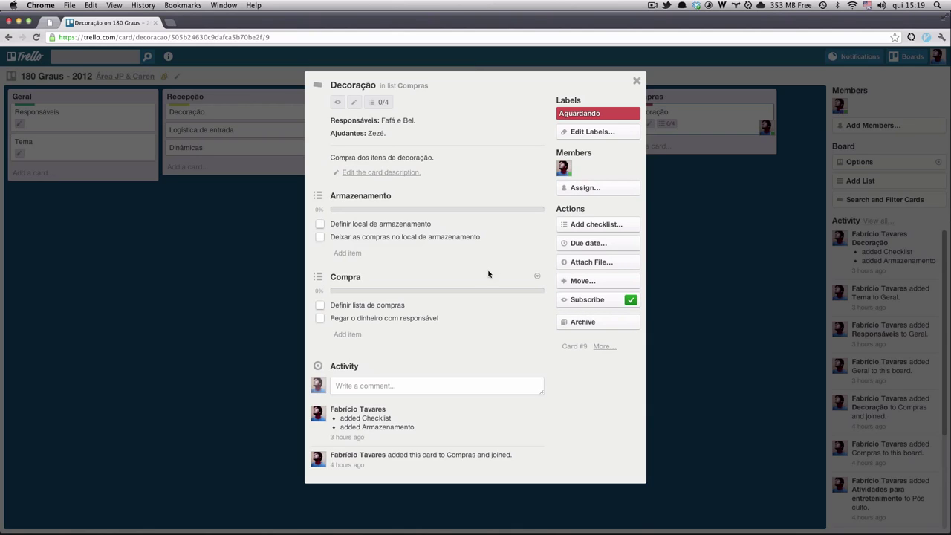
{"action": "left_click", "coordinate": [637, 82]}
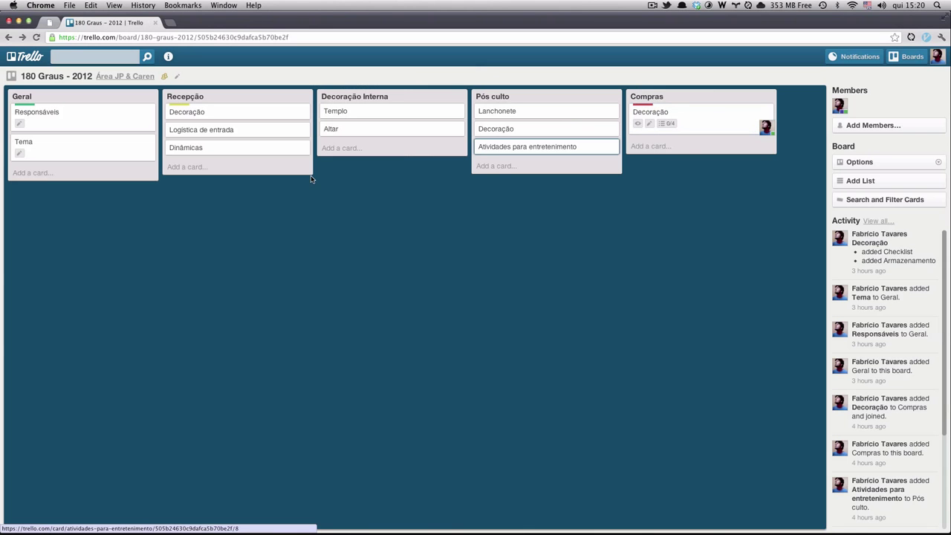
{"action": "mouse_move", "coordinate": [363, 133]}
{"action": "left_mouse_down"}
{"action": "mouse_move", "coordinate": [352, 132]}
{"action": "mouse_move", "coordinate": [355, 141]}
{"action": "left_mouse_up"}
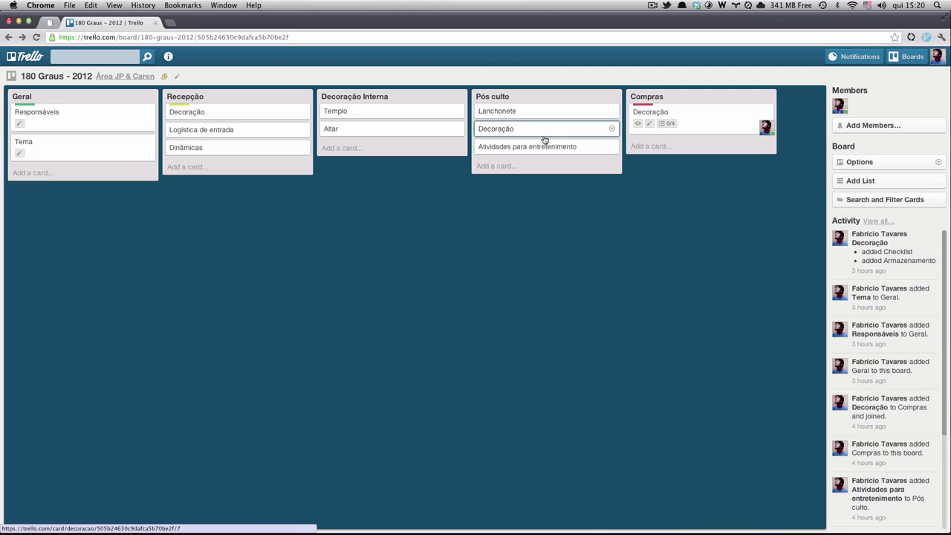
Move the Pós culto list's Decoração card to the Decoração Interna list, and return it between Lanchonete and Atividades para entretenimento.
{"action": "left_click_drag", "start_coordinate": [540, 135], "coordinate": [404, 149]}
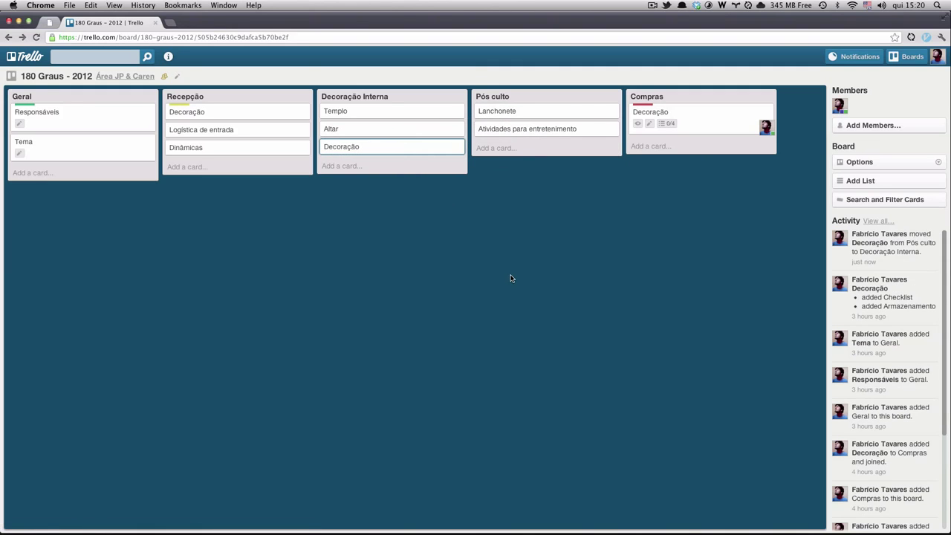
{"action": "left_click_drag", "start_coordinate": [416, 148], "coordinate": [553, 126]}
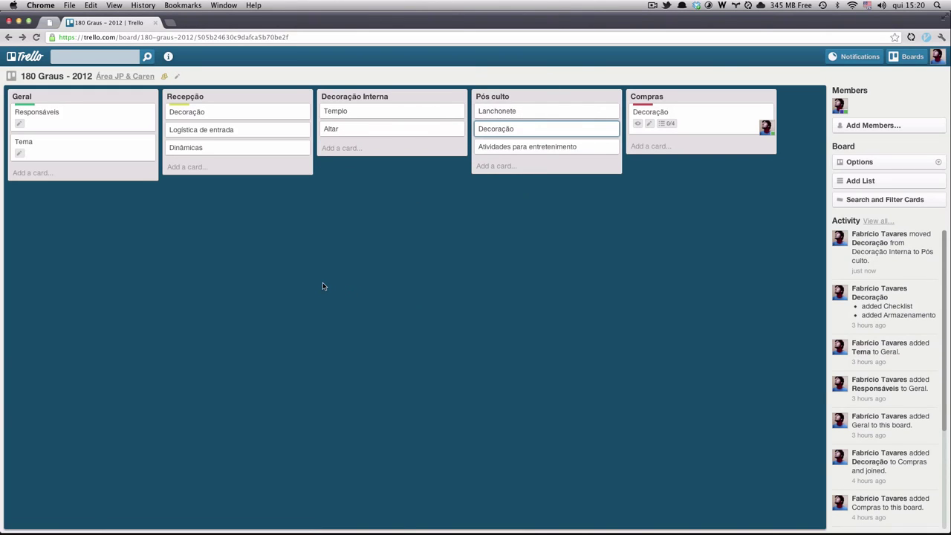
Review the full description of the Tema card in the Geral list, from Super Heróis to Convite e Material de expectativa, and close it.
{"action": "left_click", "coordinate": [97, 152]}
{"action": "scroll", "coordinate": [463, 261], "scroll_direction": "down", "scroll_amount": 5}
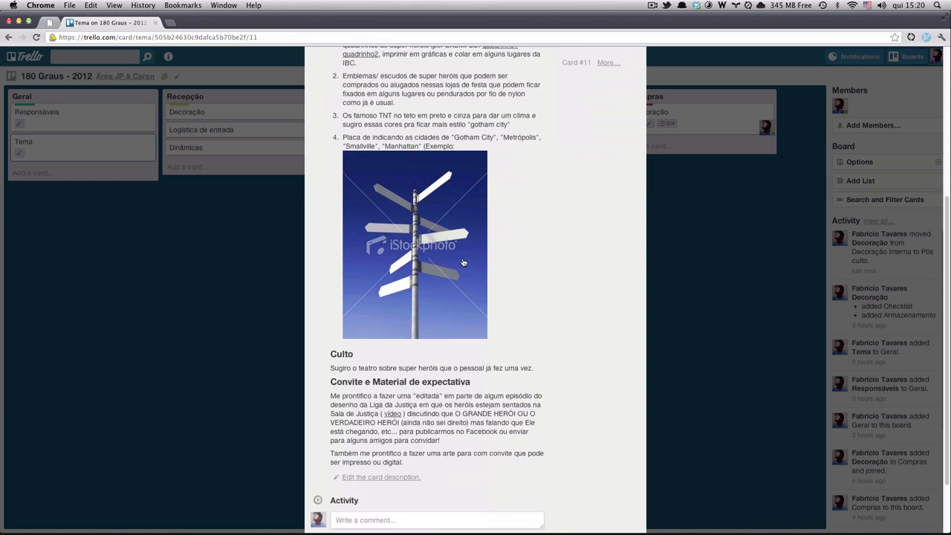
{"action": "scroll", "coordinate": [464, 261], "scroll_direction": "up", "scroll_amount": 4}
{"action": "scroll", "coordinate": [470, 137], "scroll_direction": "down", "scroll_amount": 1}
{"action": "scroll", "coordinate": [431, 141], "scroll_direction": "up", "scroll_amount": 2}
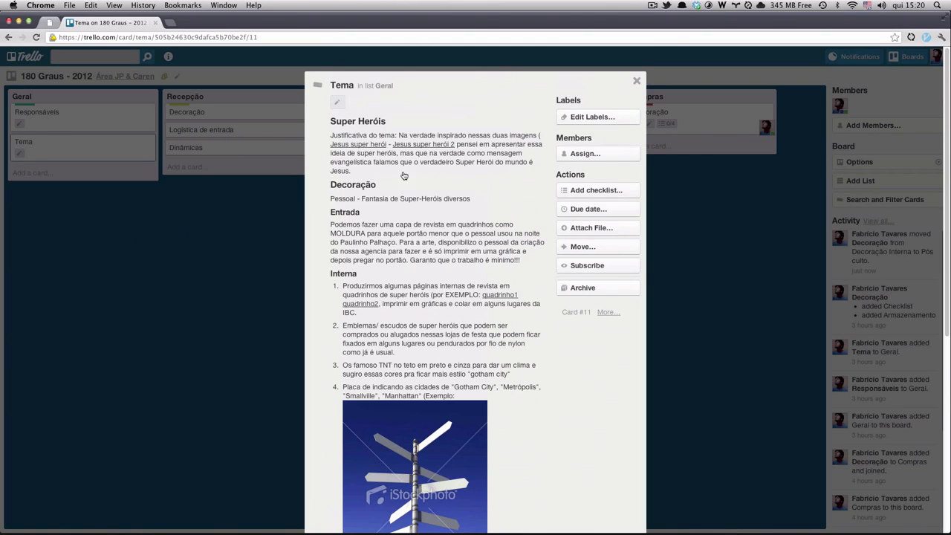
{"action": "scroll", "coordinate": [403, 184], "scroll_direction": "down", "scroll_amount": 2}
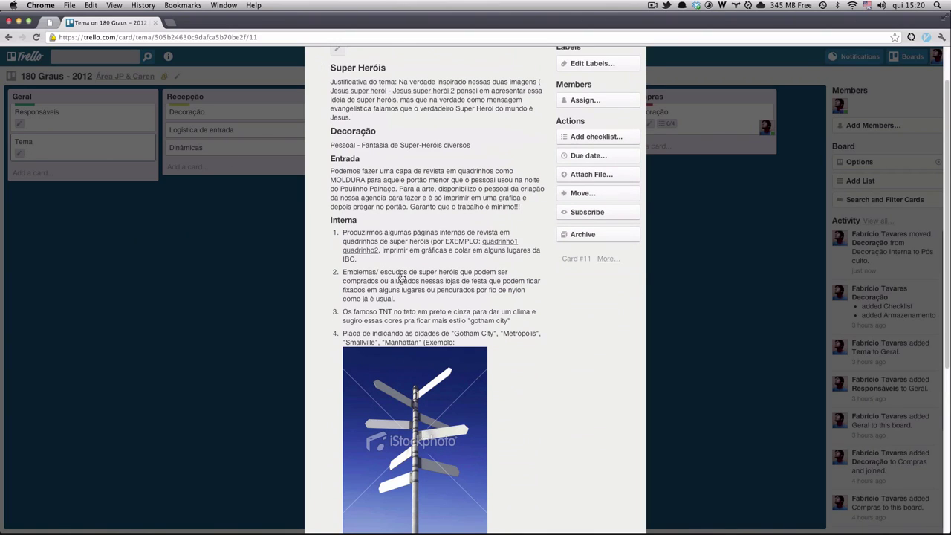
{"action": "scroll", "coordinate": [419, 208], "scroll_direction": "down", "scroll_amount": 1}
{"action": "scroll", "coordinate": [420, 208], "scroll_direction": "down", "scroll_amount": 2}
{"action": "scroll", "coordinate": [419, 208], "scroll_direction": "up", "scroll_amount": 2}
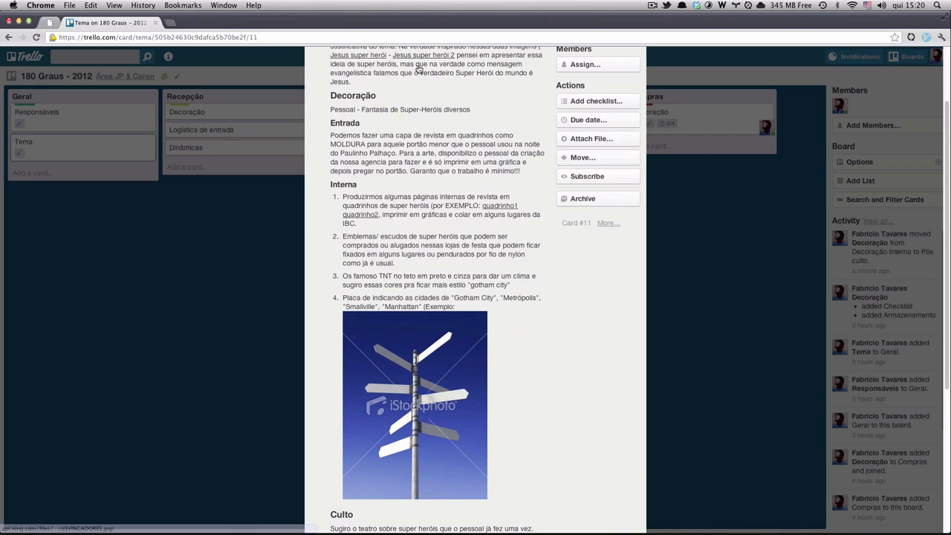
{"action": "scroll", "coordinate": [456, 128], "scroll_direction": "down", "scroll_amount": 3}
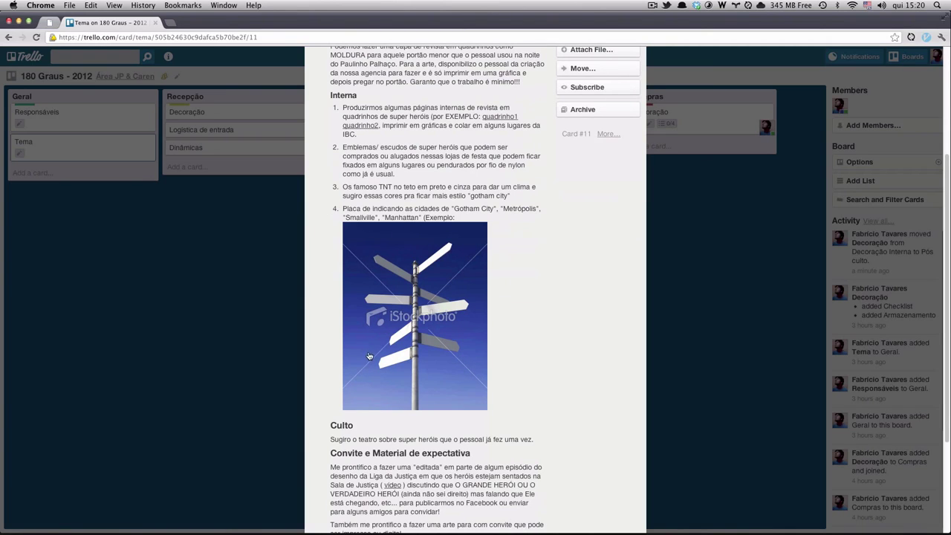
{"action": "scroll", "coordinate": [402, 277], "scroll_direction": "down", "scroll_amount": 2}
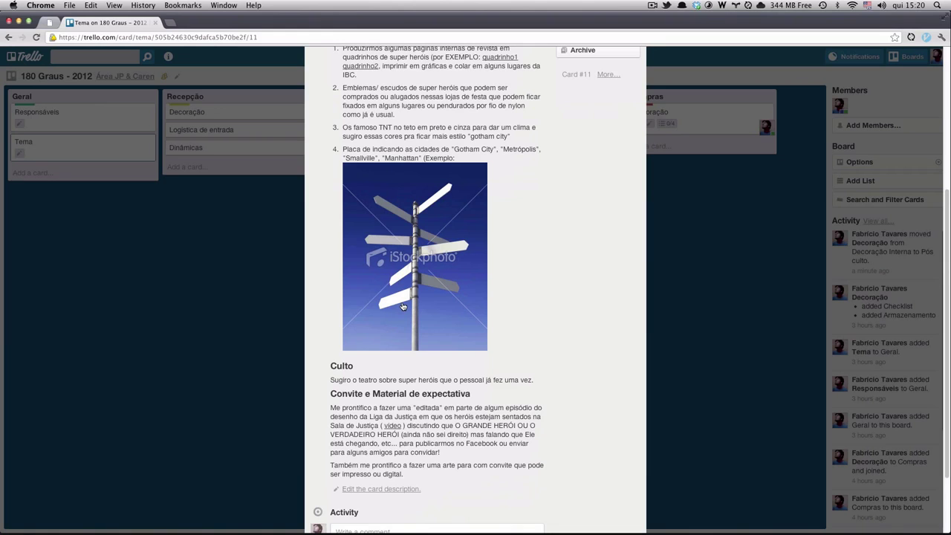
{"action": "scroll", "coordinate": [402, 307], "scroll_direction": "down", "scroll_amount": 3}
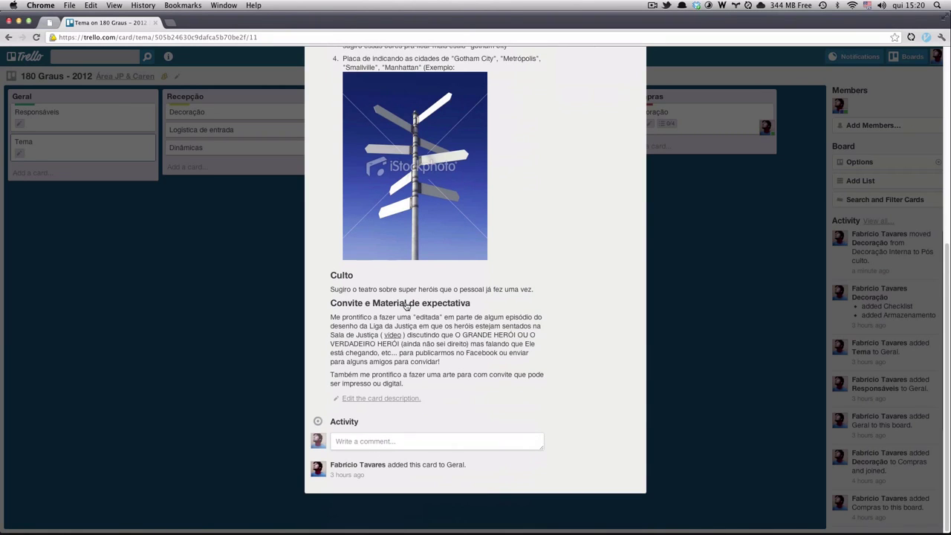
{"action": "scroll", "coordinate": [402, 307], "scroll_direction": "up", "scroll_amount": 10}
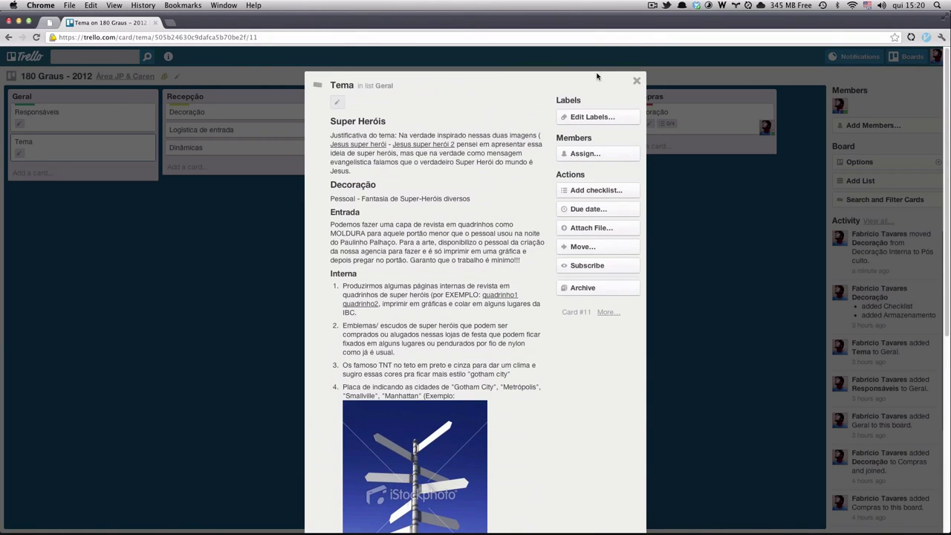
{"action": "left_click", "coordinate": [636, 80]}
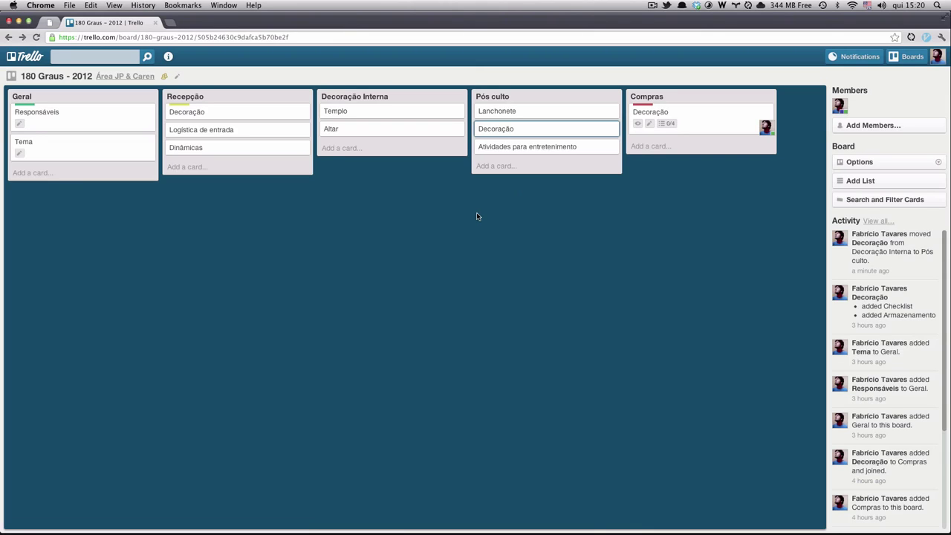
Open the Geral list's Tema card, subscribe to it, and check which sources files can be attached from.
{"action": "key", "text": "Left"}
{"action": "key", "text": "Left"}
{"action": "key", "text": "Left"}
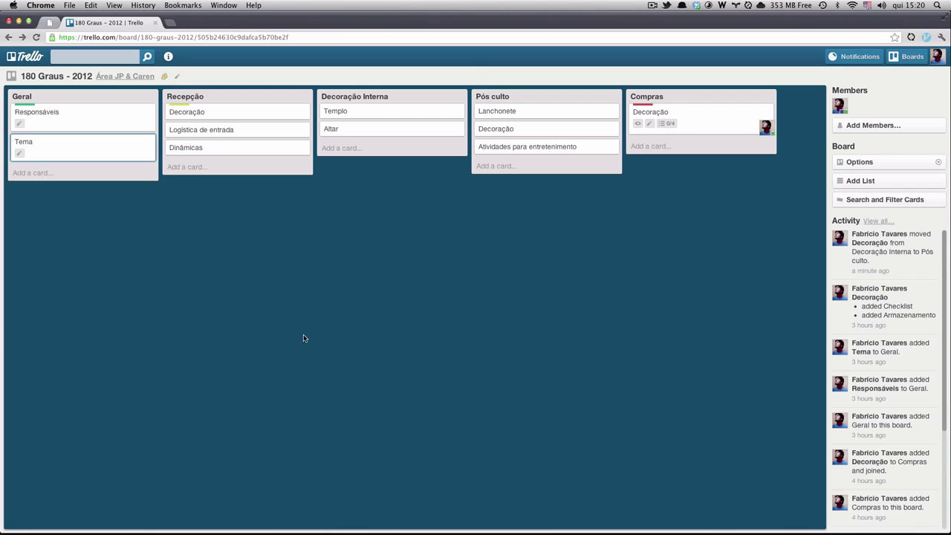
{"action": "left_click", "coordinate": [62, 147]}
{"action": "scroll", "coordinate": [367, 163], "scroll_direction": "down", "scroll_amount": 5}
{"action": "scroll", "coordinate": [391, 188], "scroll_direction": "up", "scroll_amount": 5}
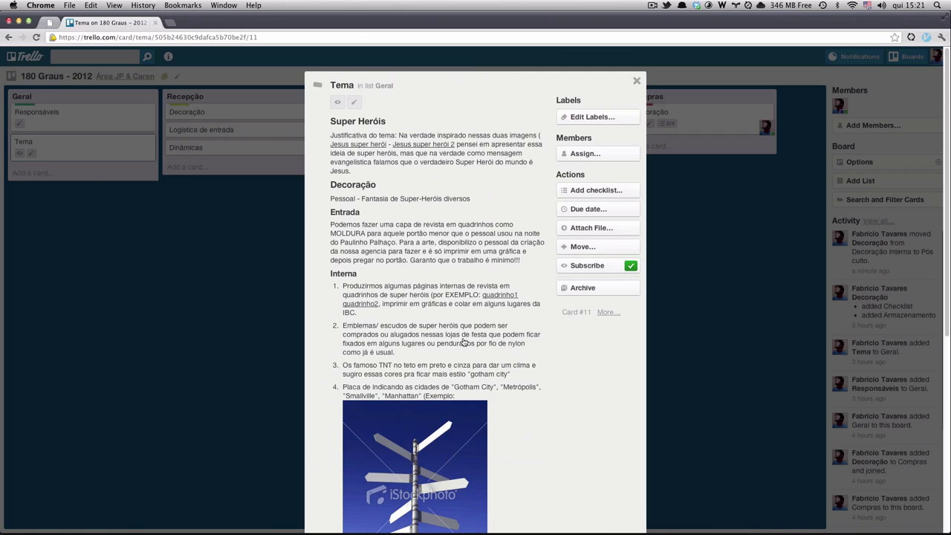
{"action": "left_click", "coordinate": [590, 228]}
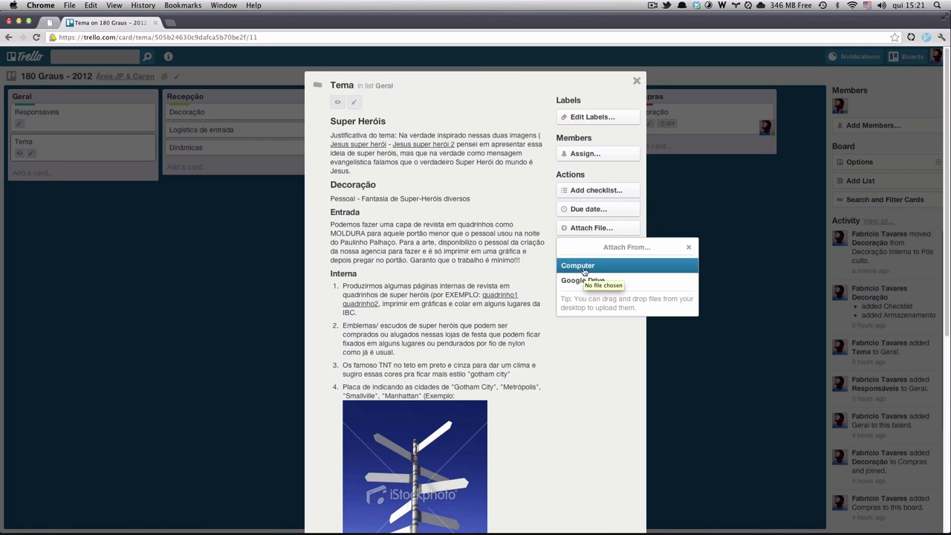
{"action": "left_click", "coordinate": [688, 248]}
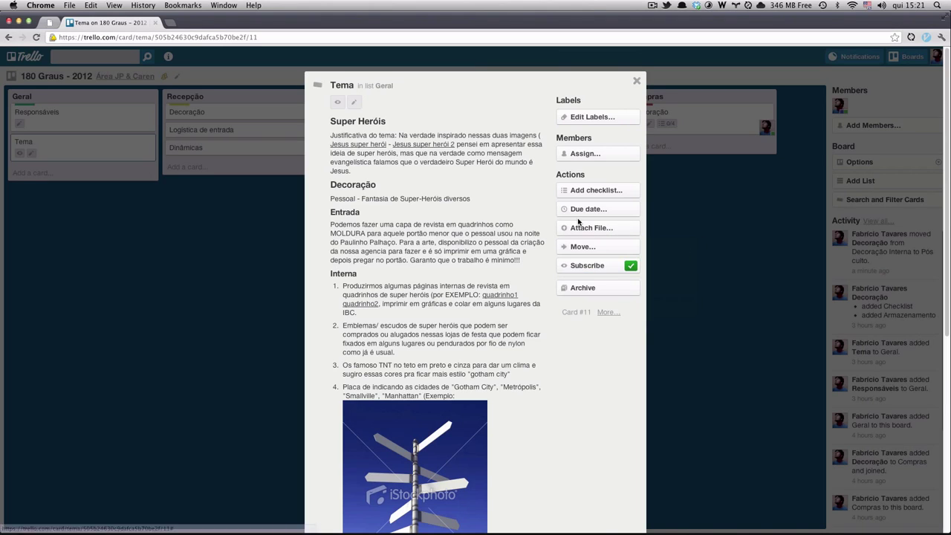
Apply the green Feito label to the Tema card and close the card.
{"action": "left_click", "coordinate": [591, 116]}
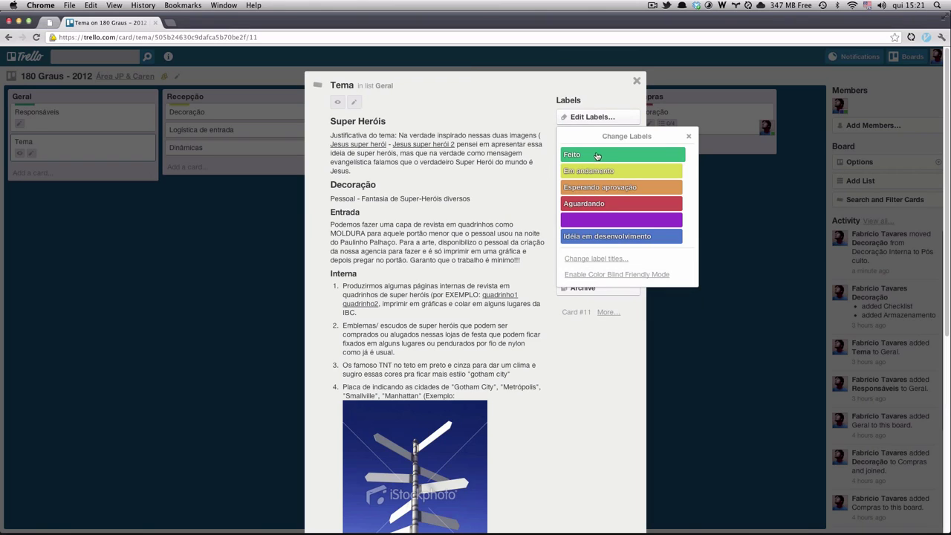
{"action": "left_click", "coordinate": [593, 154]}
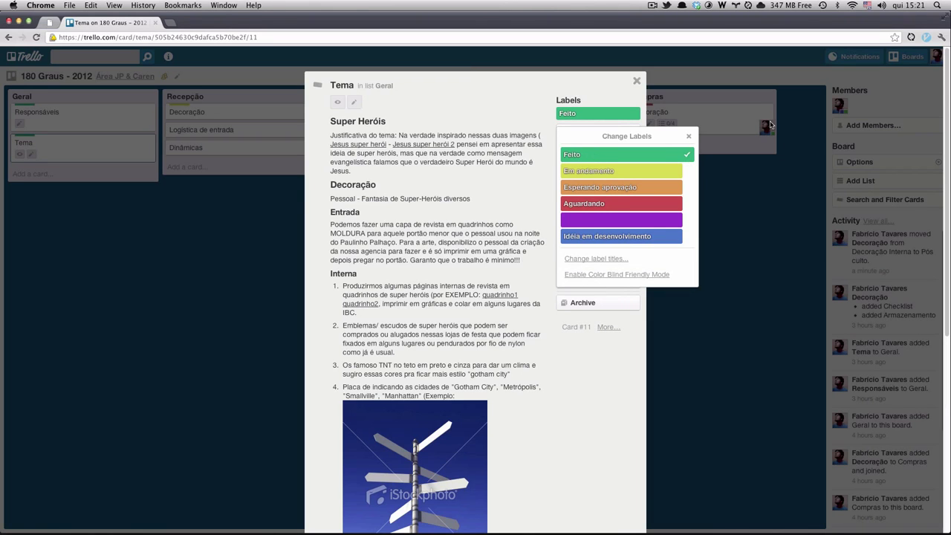
{"action": "left_click", "coordinate": [688, 136]}
{"action": "left_click", "coordinate": [636, 80]}
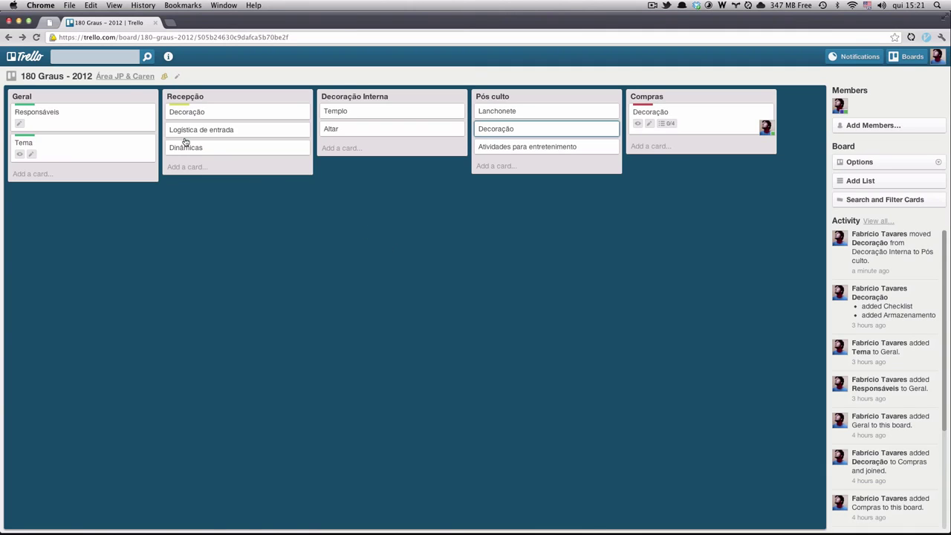
Check the 180 Graus - 2012 board's visibility on its organization page, and reopen the board.
{"action": "left_click", "coordinate": [121, 78]}
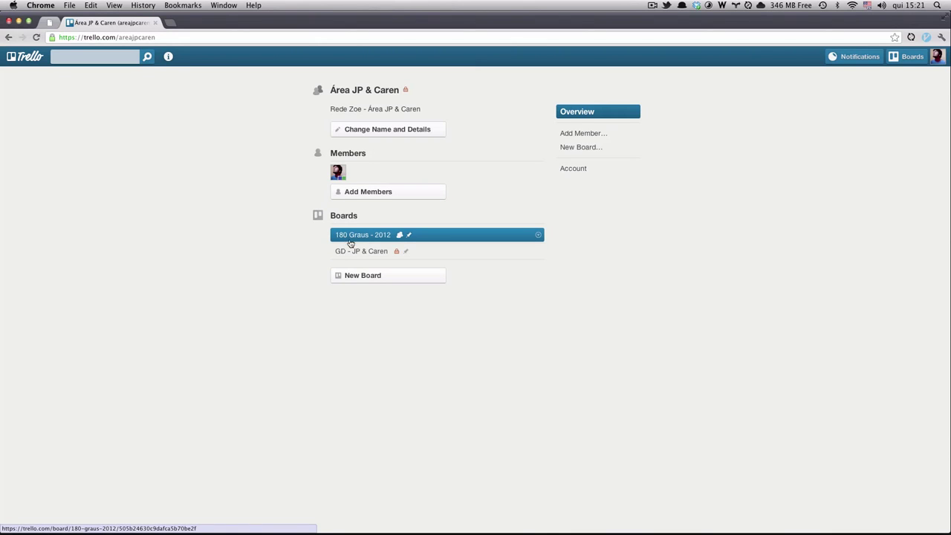
{"action": "mouse_move", "coordinate": [399, 238]}
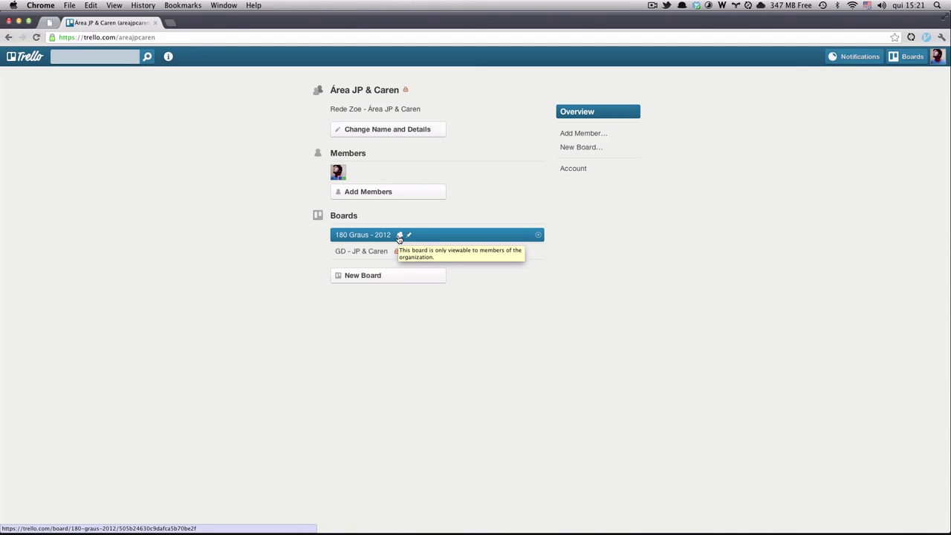
{"action": "left_click", "coordinate": [360, 235]}
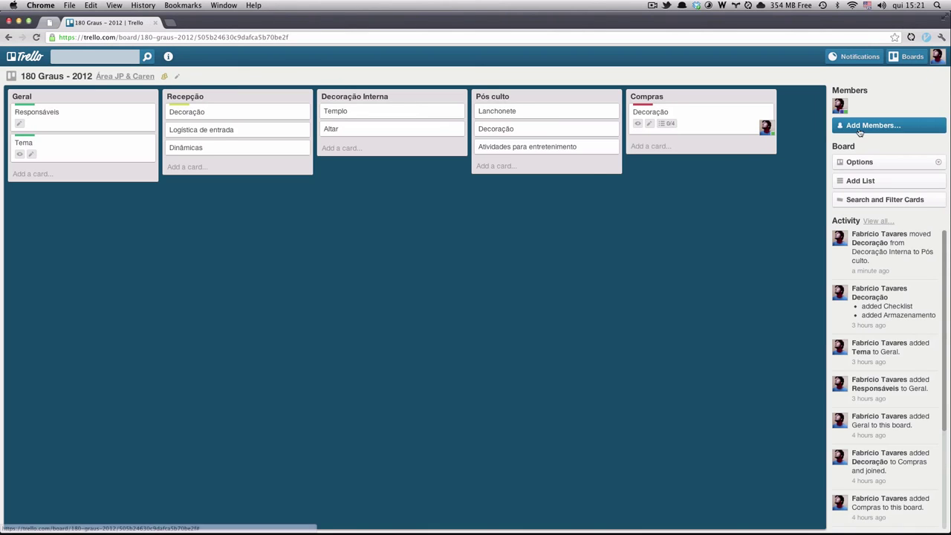
View the board's form for adding members and the existing member's permission options, leaving both without changes.
{"action": "left_click", "coordinate": [859, 128]}
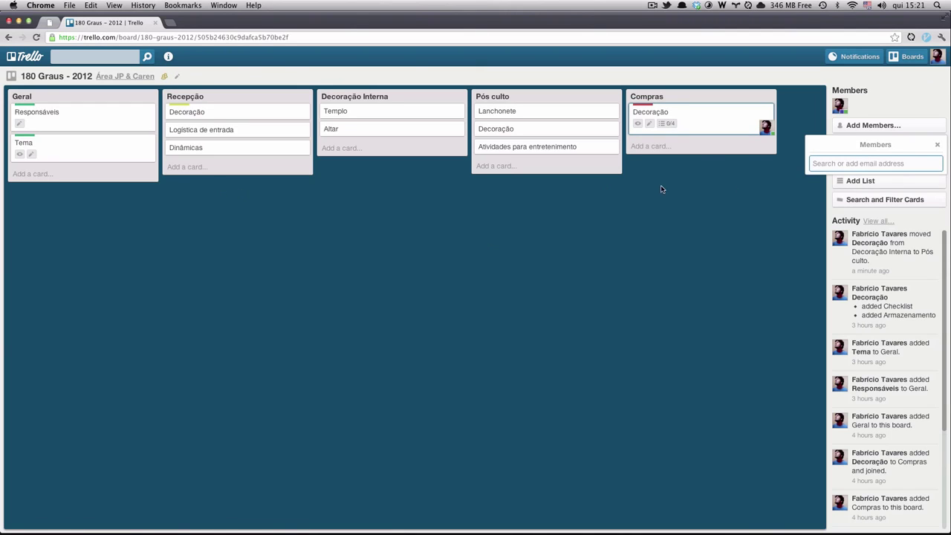
{"action": "left_click", "coordinate": [937, 145]}
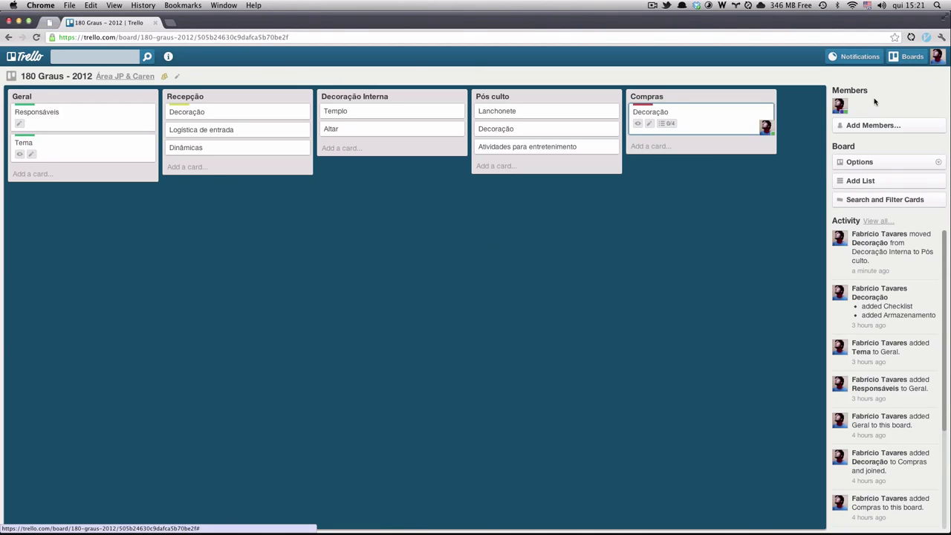
{"action": "left_click", "coordinate": [840, 105]}
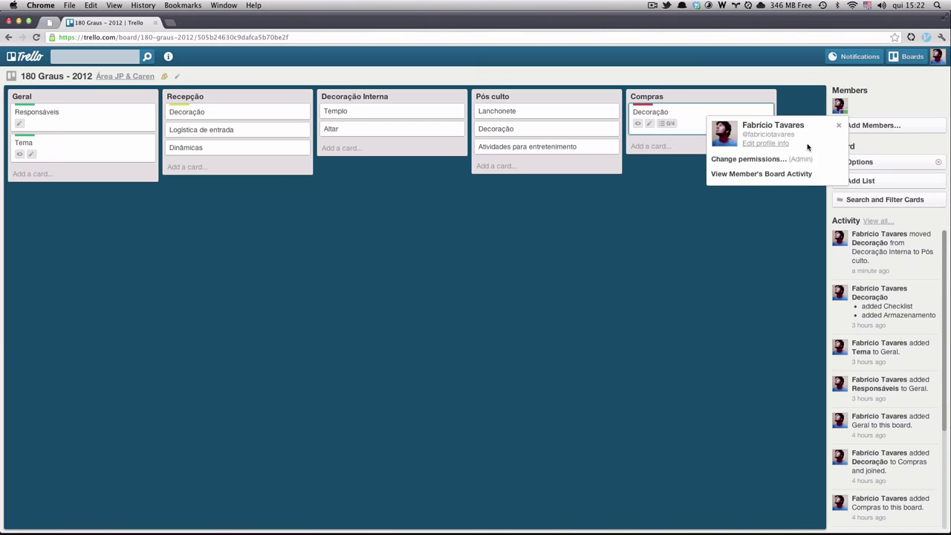
{"action": "left_click", "coordinate": [768, 160]}
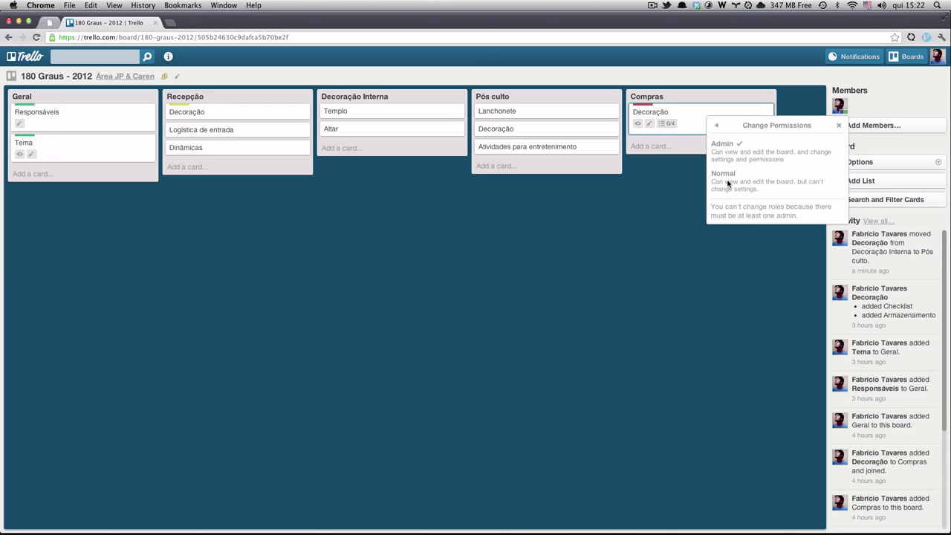
{"action": "left_click", "coordinate": [838, 125]}
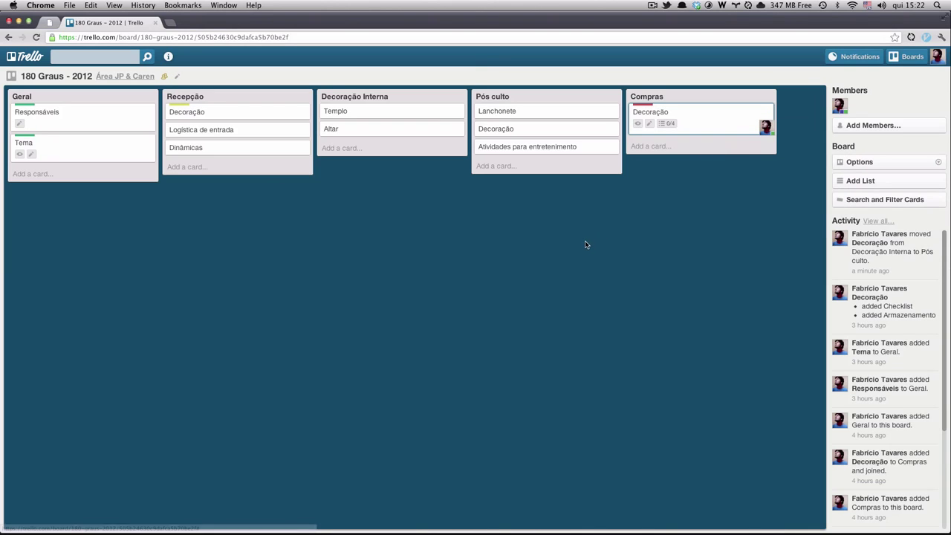
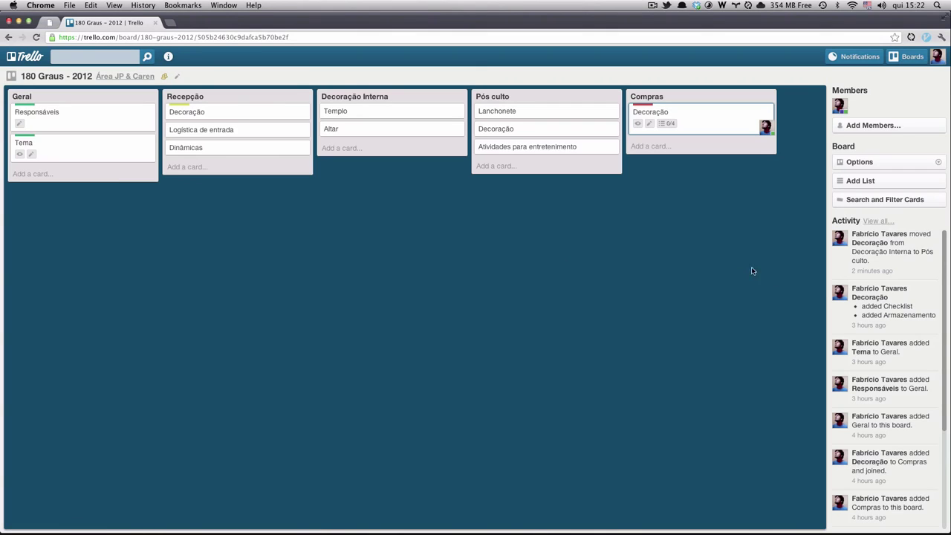
Hide the board's sidebar and show it again, and narrow the browser window to just under half the screen width.
{"action": "left_click", "coordinate": [816, 234]}
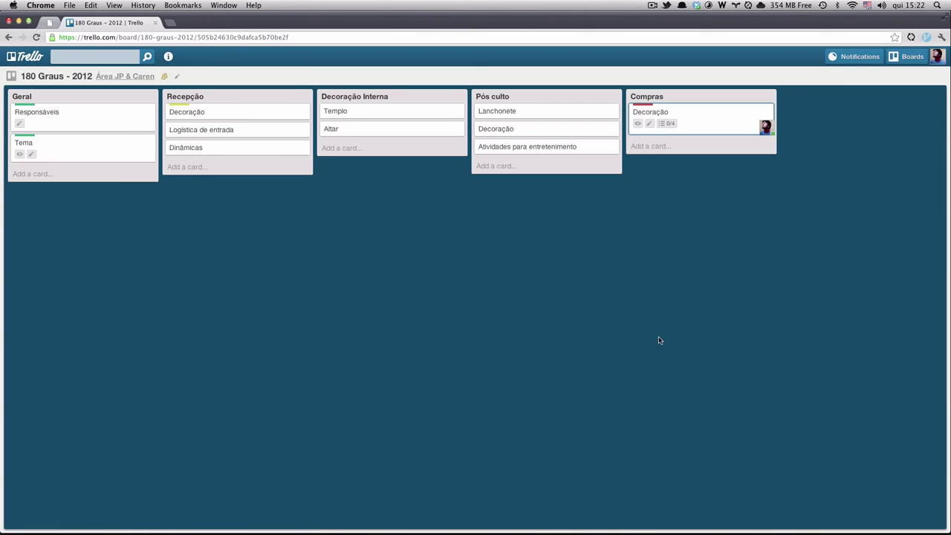
{"action": "left_click", "coordinate": [936, 176]}
{"action": "left_click_drag", "start_coordinate": [947, 168], "coordinate": [427, 190]}
Jump between the Decoração Interna, Compras, Recepção and Geral lists using the list overview, and widen the browser window to the full screen.
{"action": "mouse_move", "coordinate": [161, 532]}
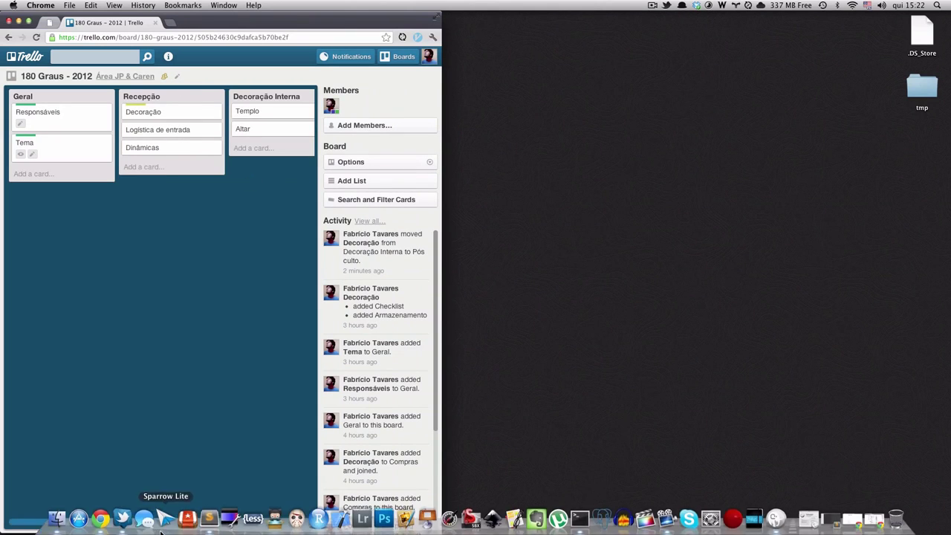
{"action": "left_click_drag", "start_coordinate": [124, 522], "coordinate": [121, 497]}
{"action": "mouse_move", "coordinate": [17, 290]}
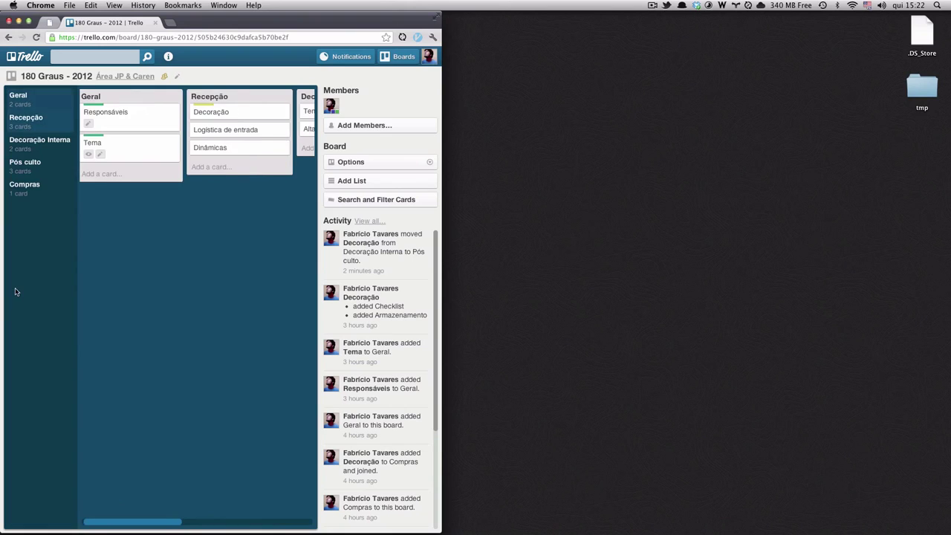
{"action": "left_click", "coordinate": [37, 151]}
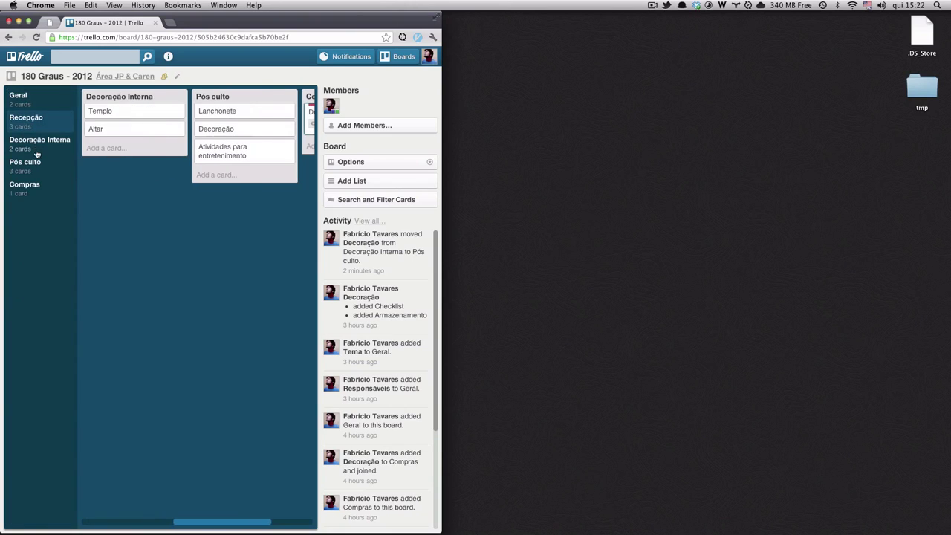
{"action": "left_click", "coordinate": [35, 191]}
{"action": "left_click", "coordinate": [39, 120]}
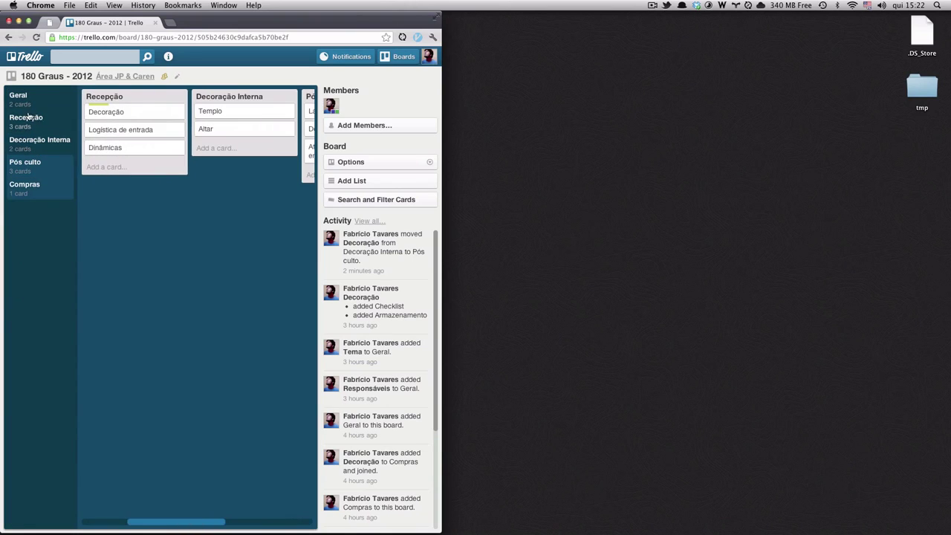
{"action": "left_click", "coordinate": [22, 97]}
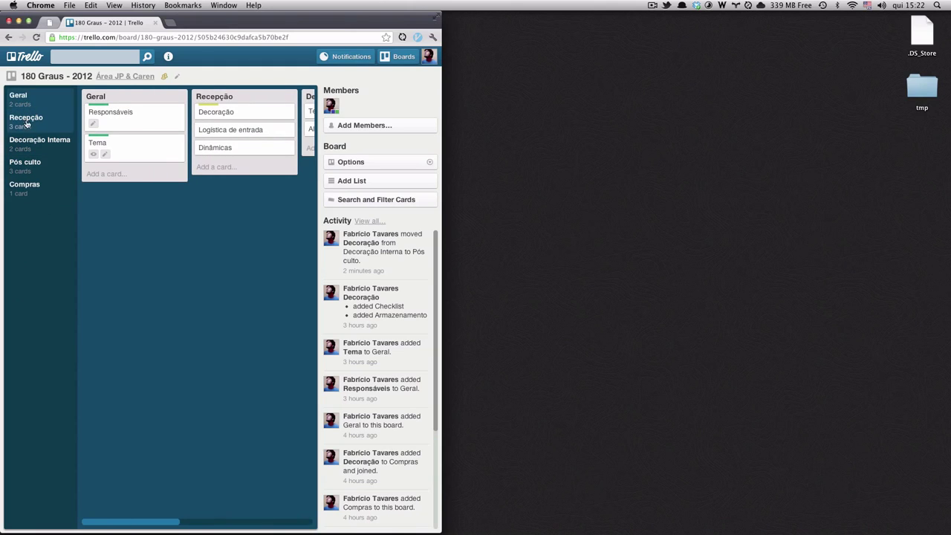
{"action": "left_click", "coordinate": [28, 148]}
{"action": "left_click", "coordinate": [27, 189]}
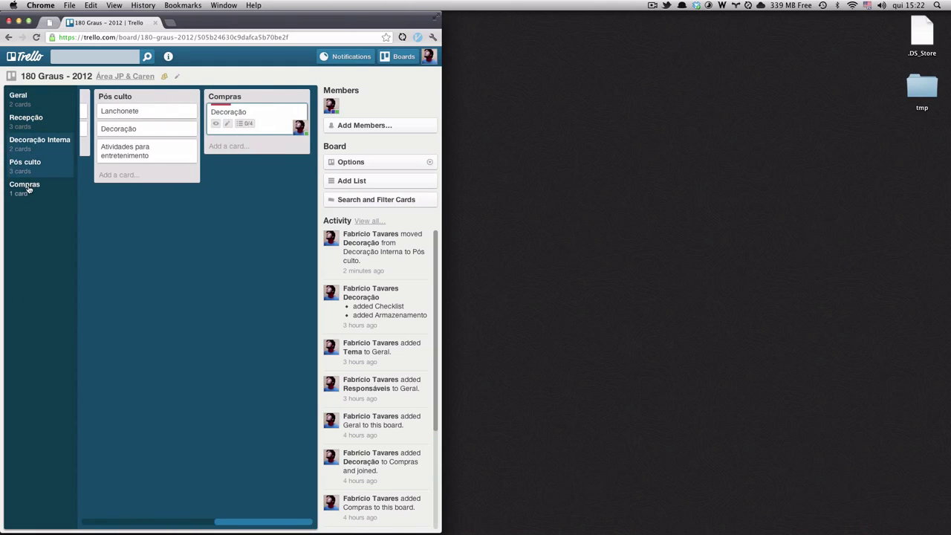
{"action": "left_click_drag", "start_coordinate": [439, 141], "coordinate": [949, 141]}
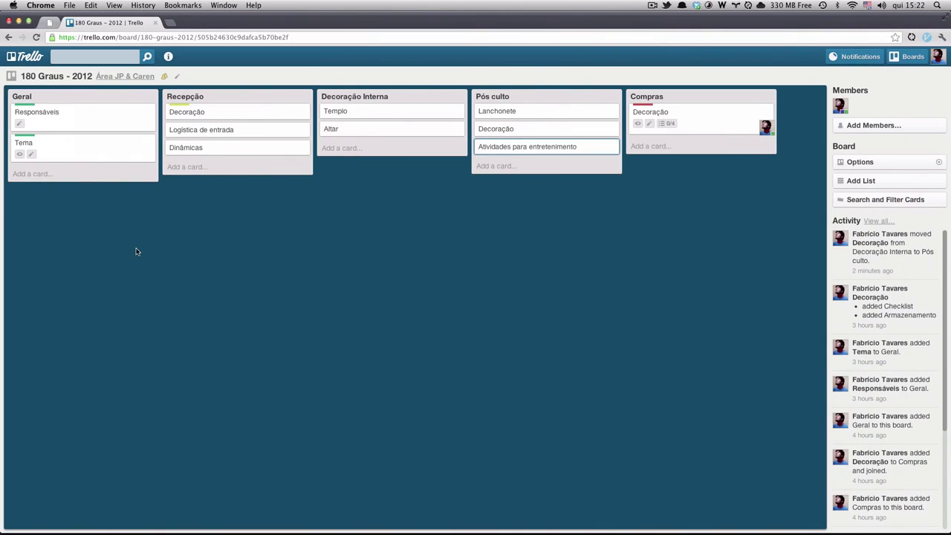
Compare the visibility settings of the 180 Graus - 2012 and GD boards on the organization page, viewing the GD board in between.
{"action": "left_click", "coordinate": [138, 78]}
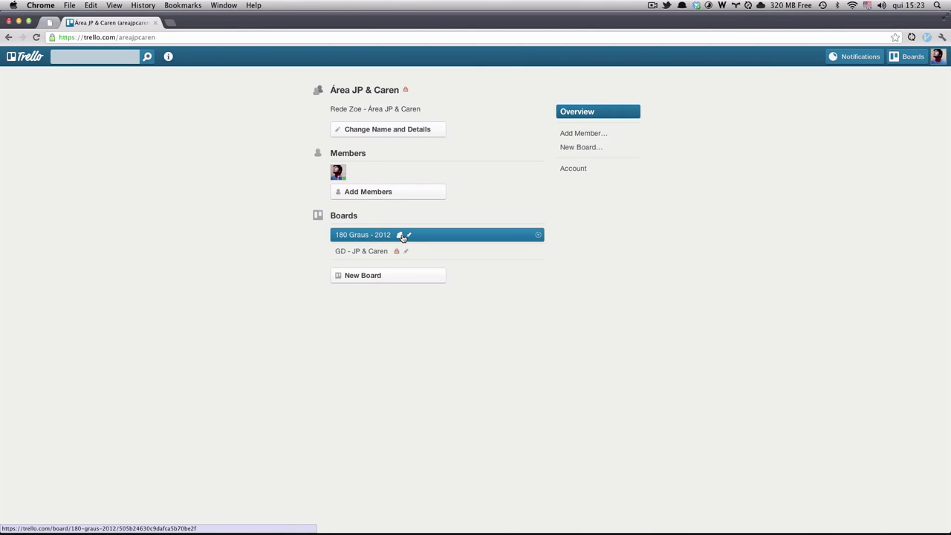
{"action": "mouse_move", "coordinate": [403, 237]}
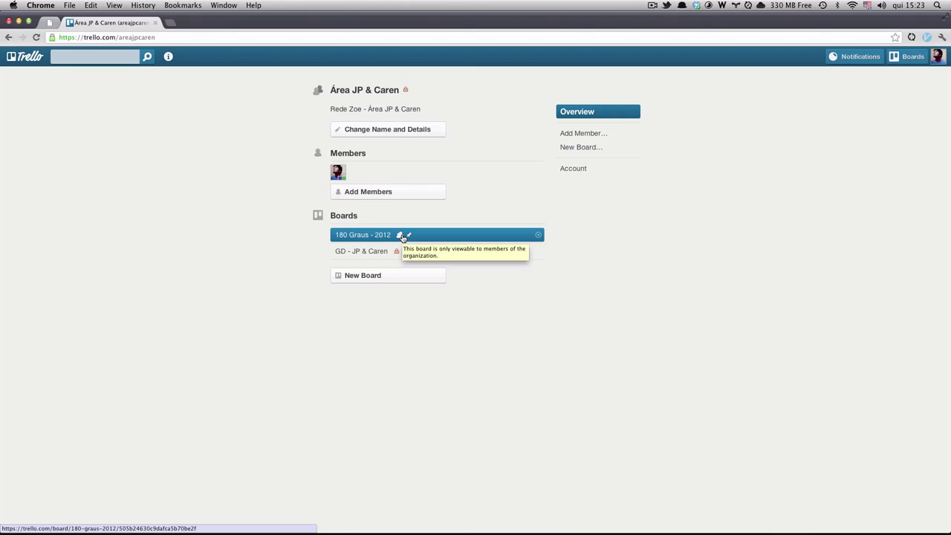
{"action": "left_click", "coordinate": [351, 256]}
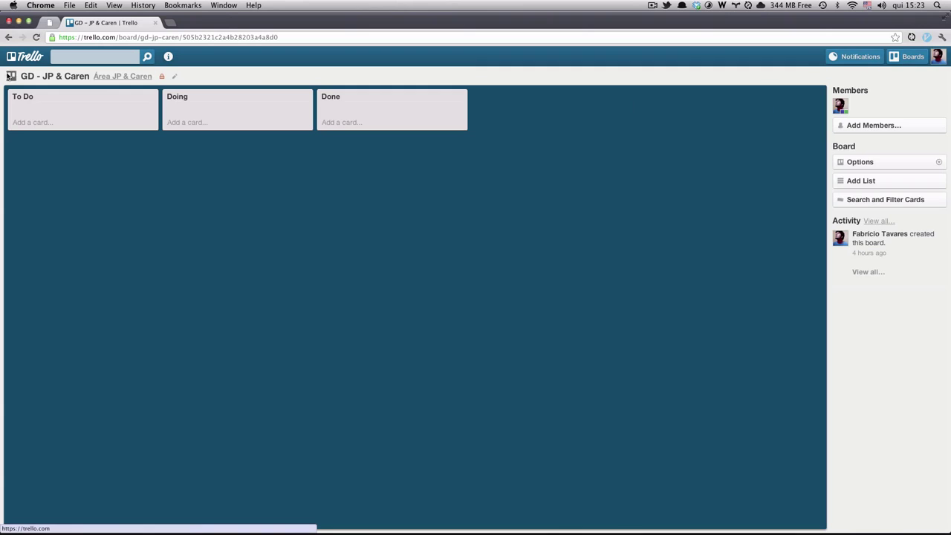
{"action": "left_click", "coordinate": [123, 75]}
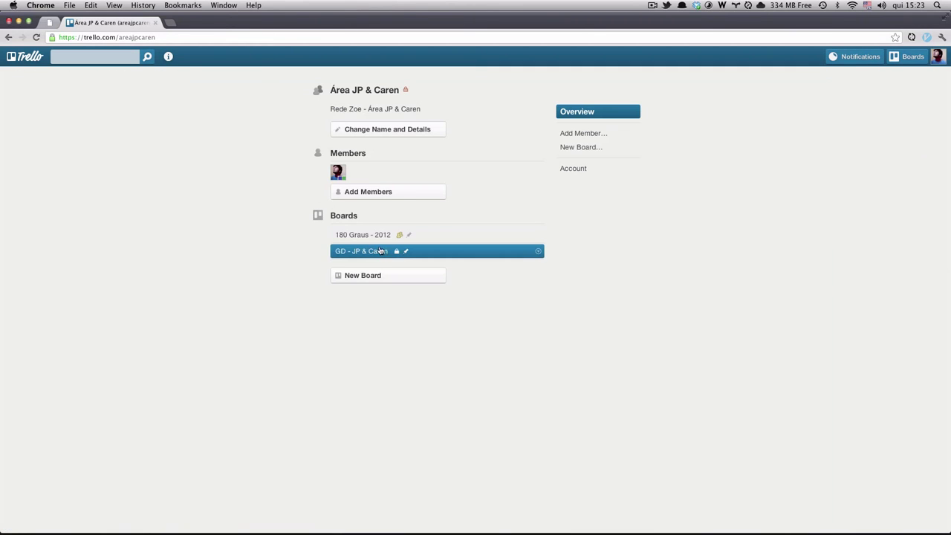
{"action": "mouse_move", "coordinate": [396, 253]}
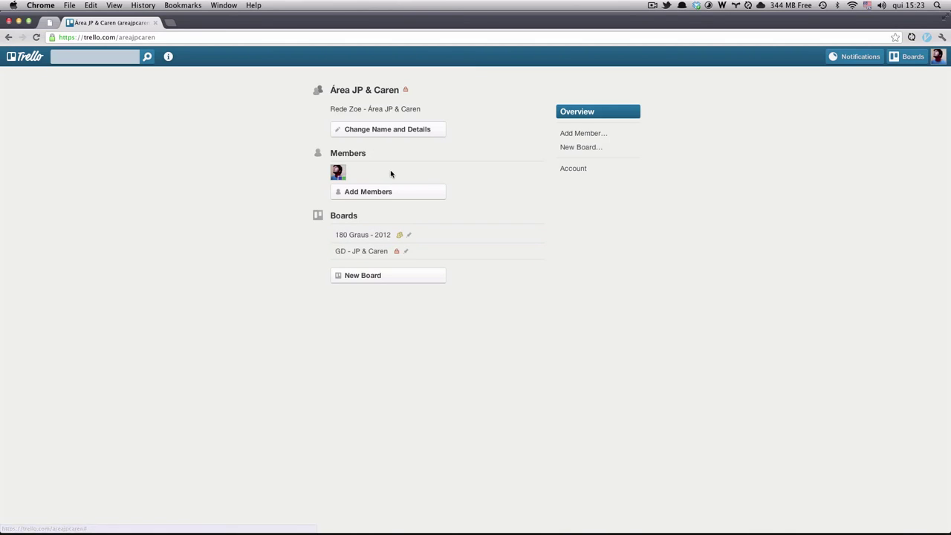
View the permission options of the organization's existing member without changing them.
{"action": "left_click", "coordinate": [337, 173]}
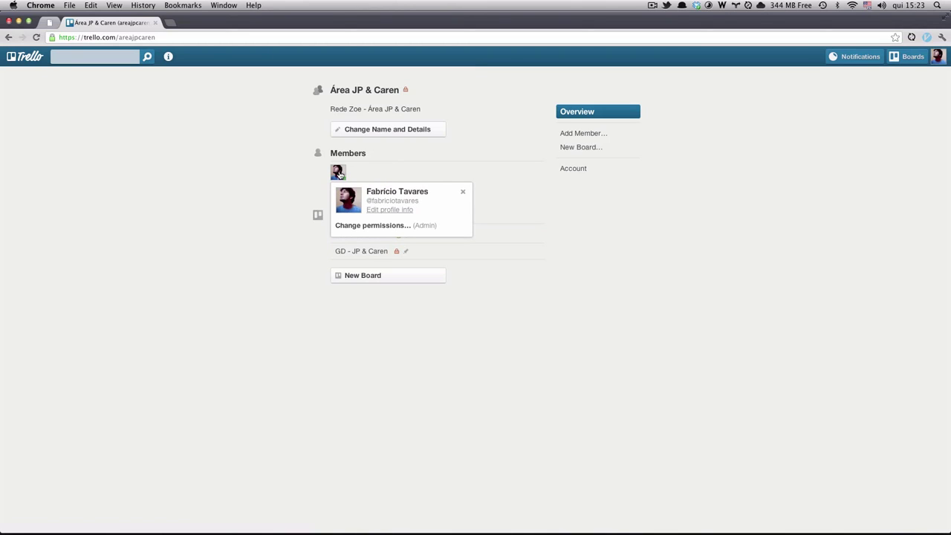
{"action": "left_click", "coordinate": [376, 225]}
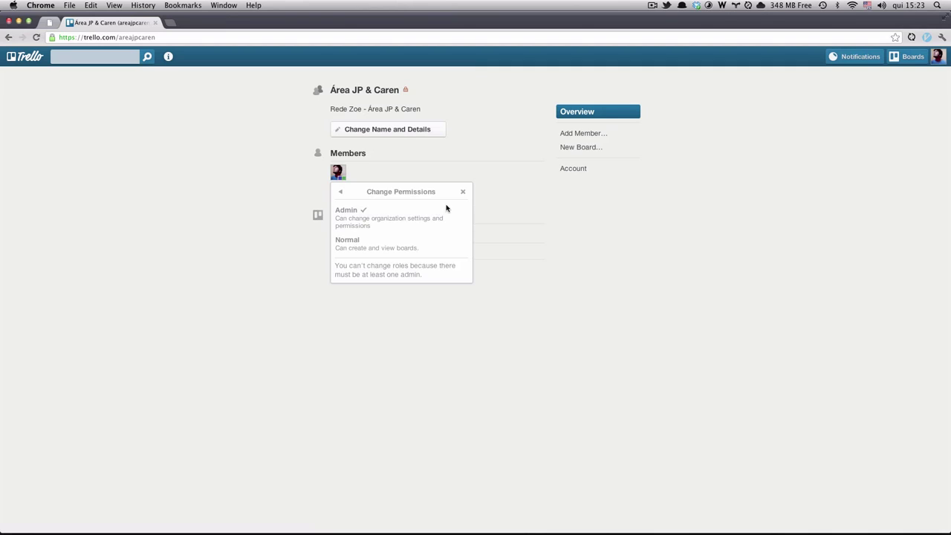
{"action": "left_click", "coordinate": [463, 191]}
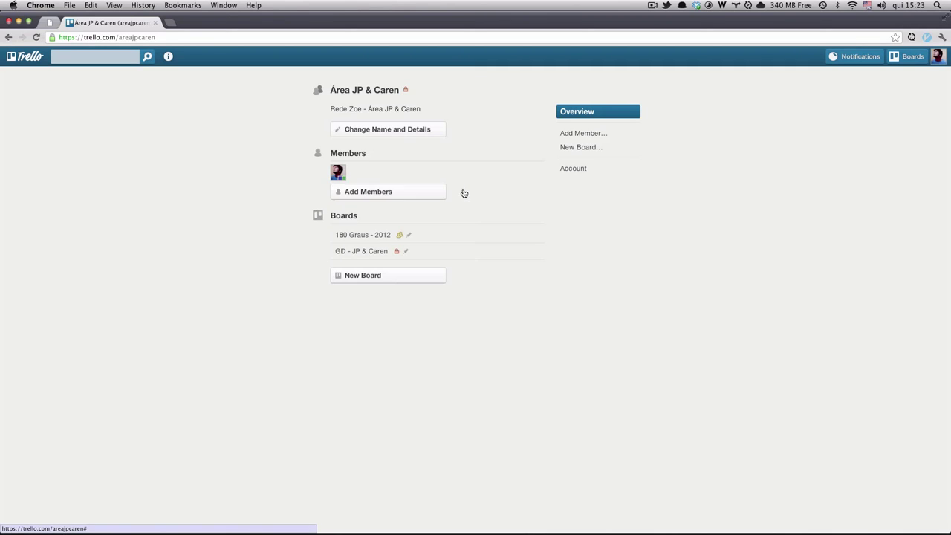
Reopen the 180 Graus - 2012 board and look into the Responsáveis card in the Geral list.
{"action": "left_click", "coordinate": [362, 234]}
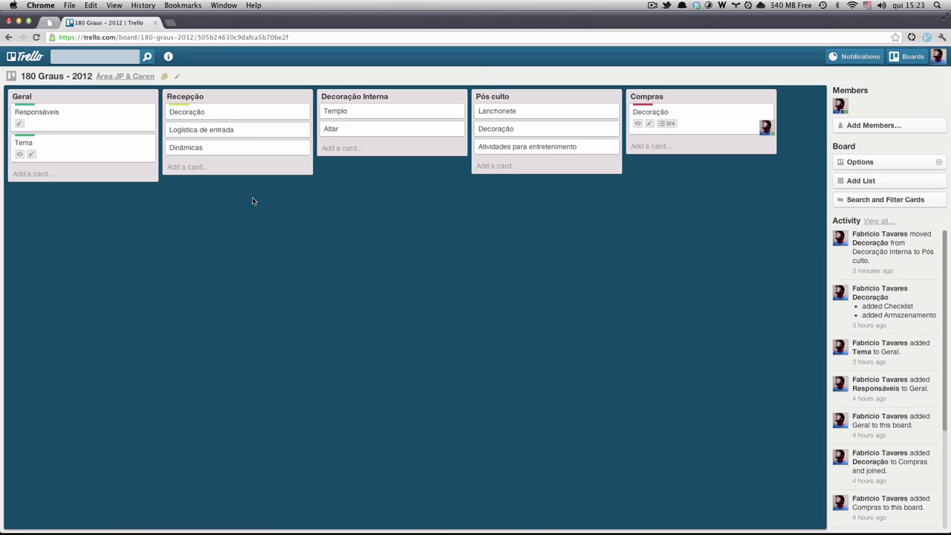
{"action": "left_click", "coordinate": [112, 118]}
{"action": "left_click", "coordinate": [638, 83]}
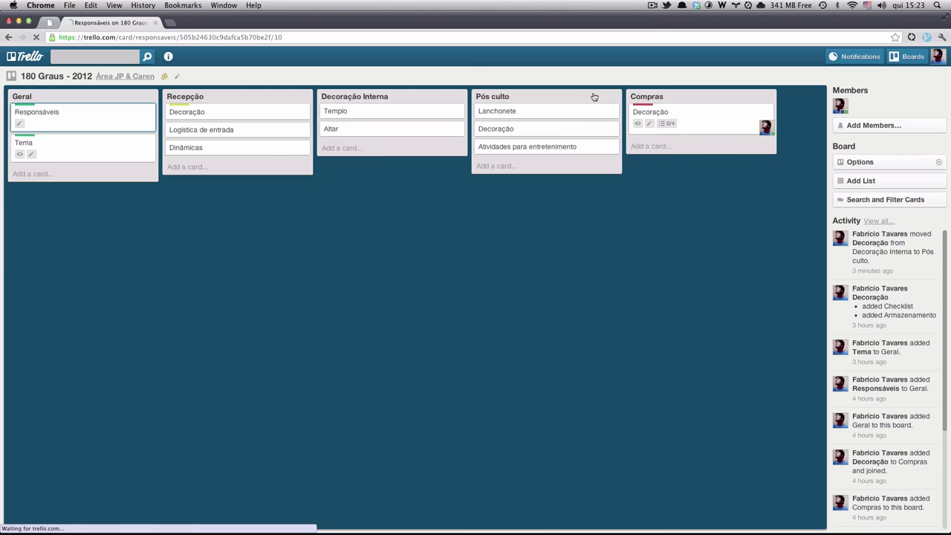
Add a card titled "Definição de tema" to the Geral list.
{"action": "left_click", "coordinate": [33, 173]}
{"action": "type", "text": "Def"}
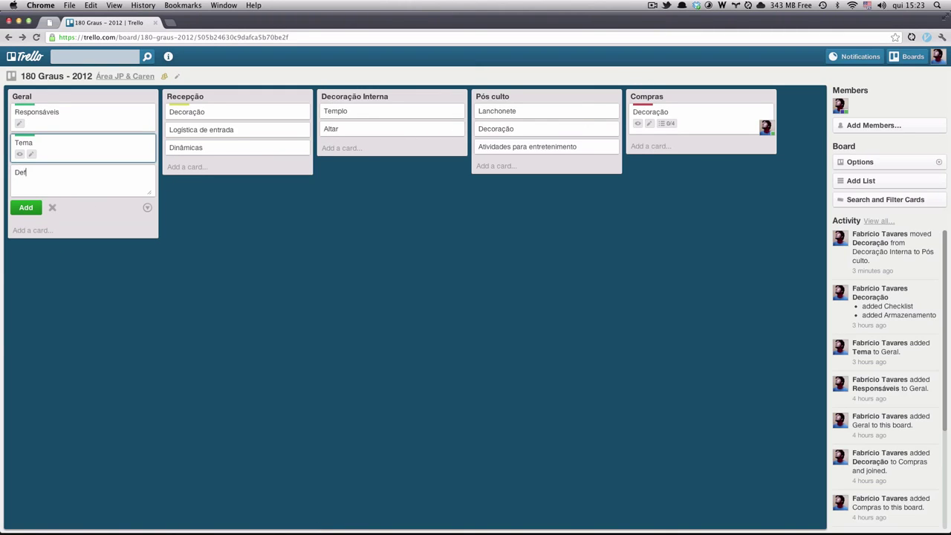
{"action": "type", "text": "inição de tema"}
{"action": "key", "text": "Return"}
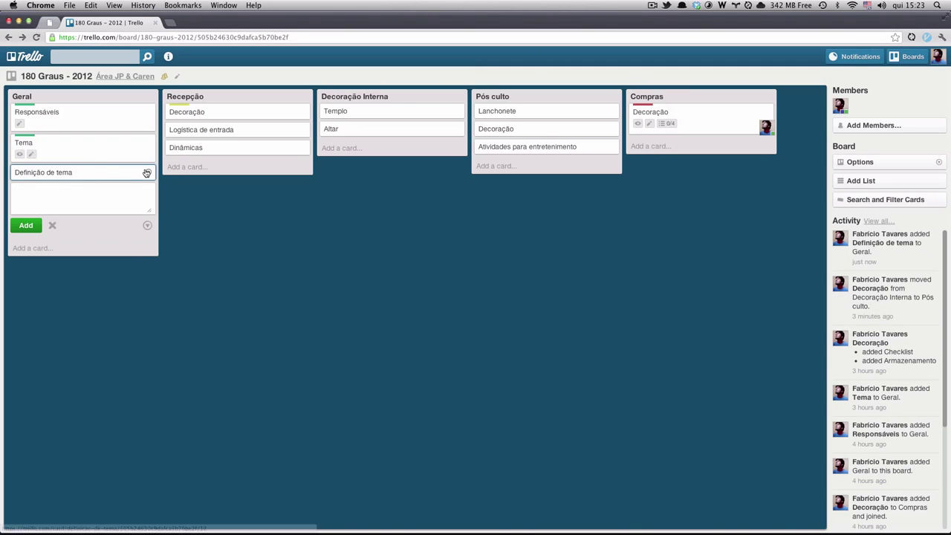
Apply the blue "Idéia em desenvolvimento" label to the Definição de tema card.
{"action": "left_click", "coordinate": [147, 173]}
{"action": "left_click", "coordinate": [160, 204]}
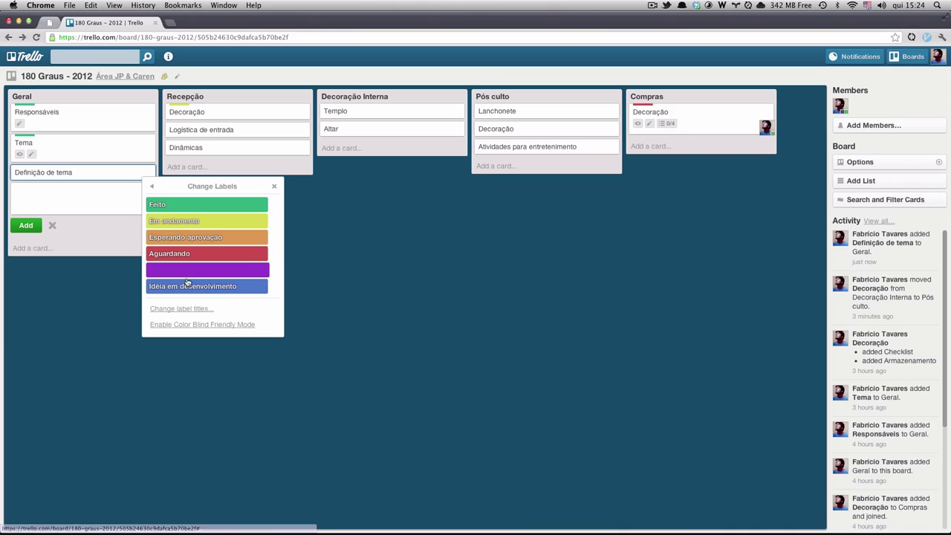
{"action": "left_click", "coordinate": [186, 287]}
{"action": "left_click", "coordinate": [274, 186]}
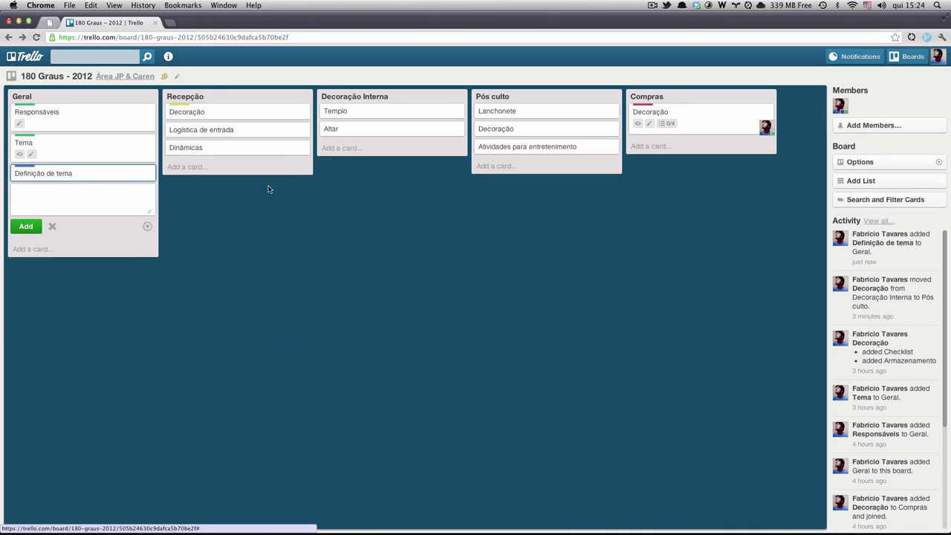
Post the comment "Acho que tem que ser qualquer coisa." on the Definição de tema card.
{"action": "left_click", "coordinate": [90, 176]}
{"action": "left_click", "coordinate": [355, 152]}
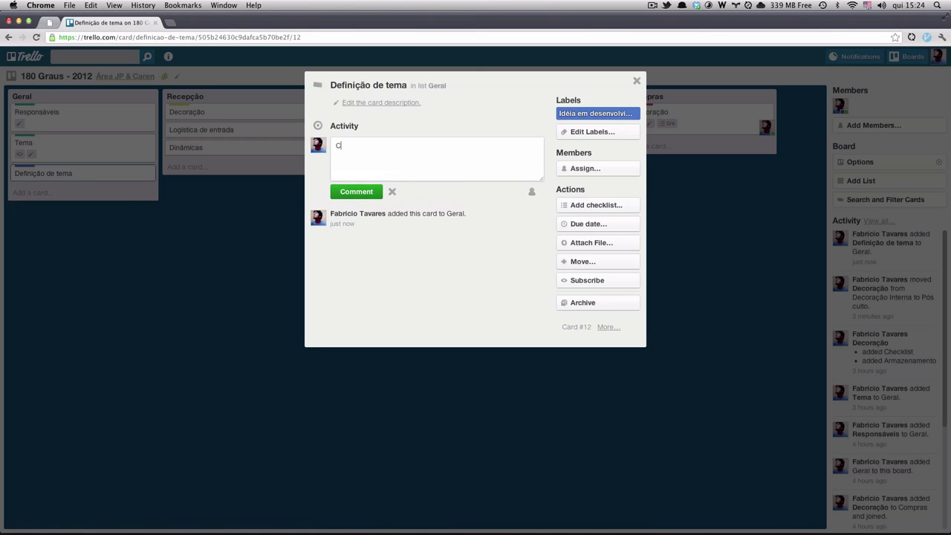
{"action": "type", "text": "Acho que tem quwe"}
{"action": "key", "text": "BackSpace"}
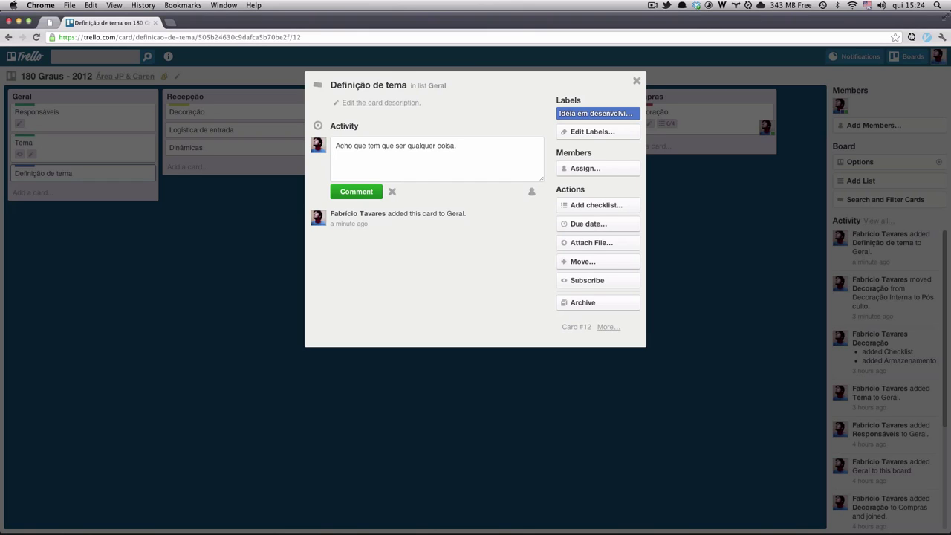
{"action": "left_click", "coordinate": [359, 194]}
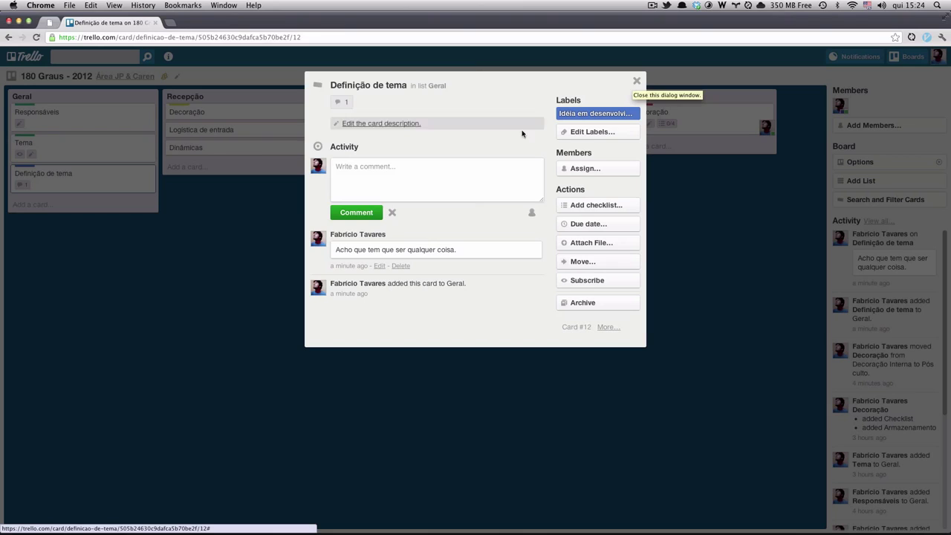
View the comment box's member options without choosing anyone, and close the Definição de tema card.
{"action": "left_click", "coordinate": [531, 213]}
{"action": "left_click", "coordinate": [654, 234]}
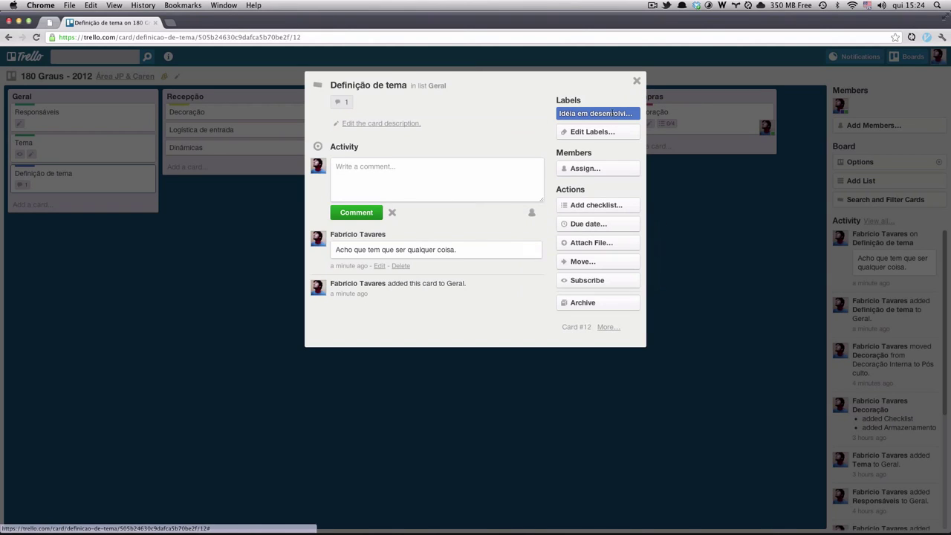
{"action": "left_click", "coordinate": [638, 81]}
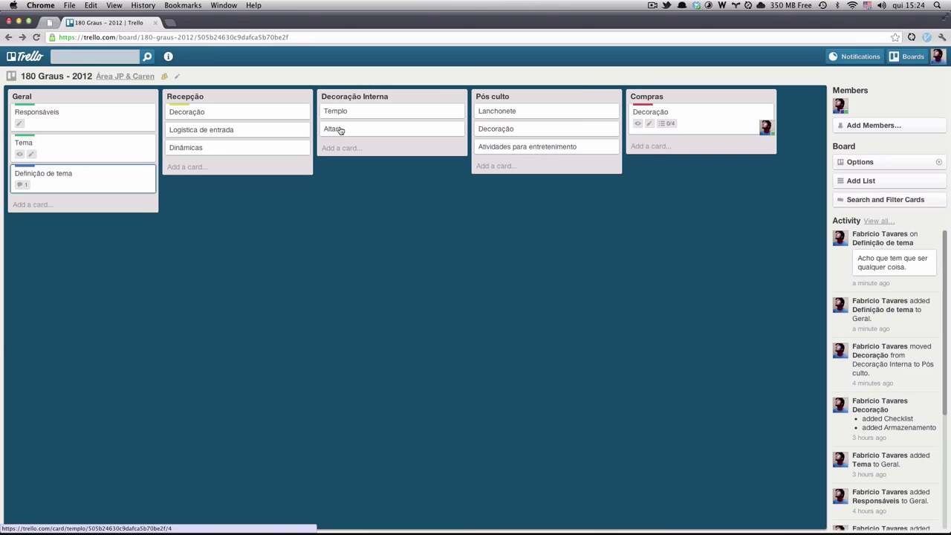
Vote for the Definição de tema card from its additional card actions.
{"action": "left_click", "coordinate": [149, 174]}
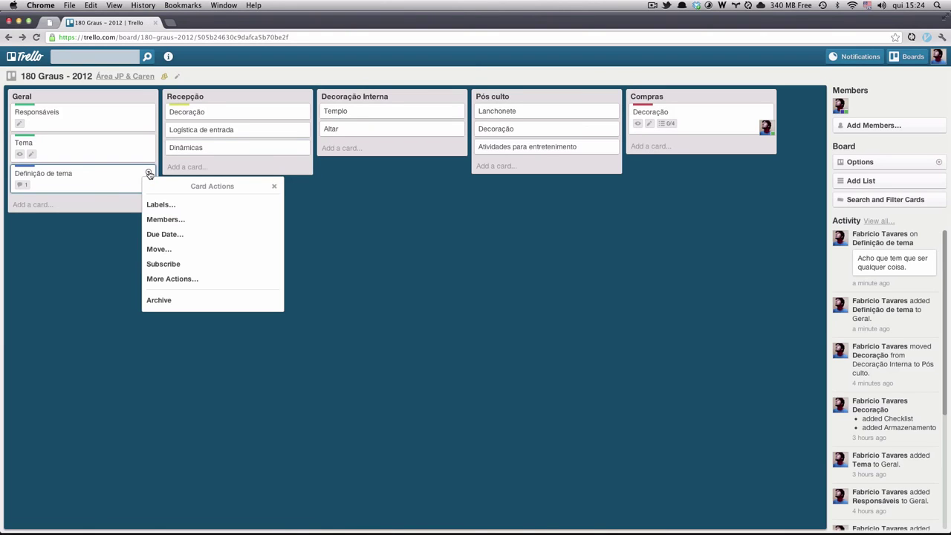
{"action": "left_click", "coordinate": [172, 279]}
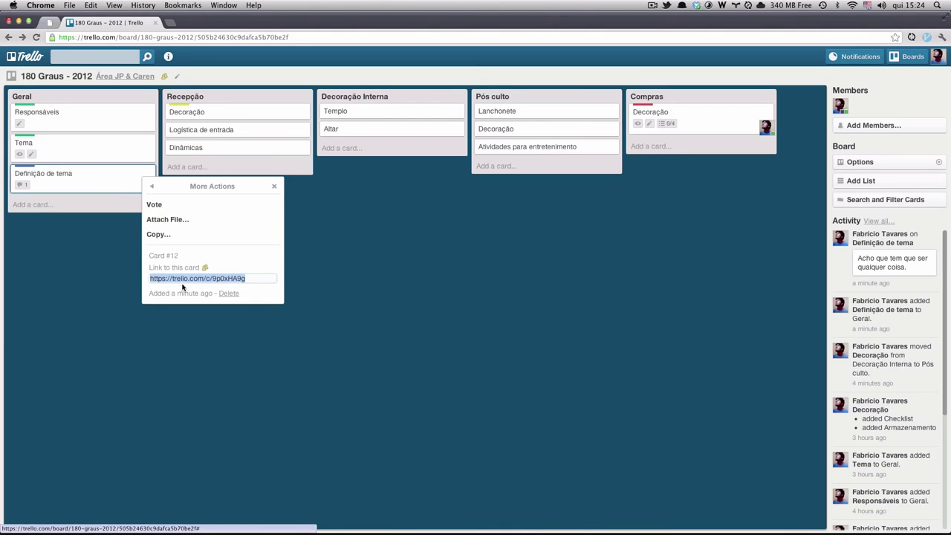
{"action": "left_click", "coordinate": [161, 205]}
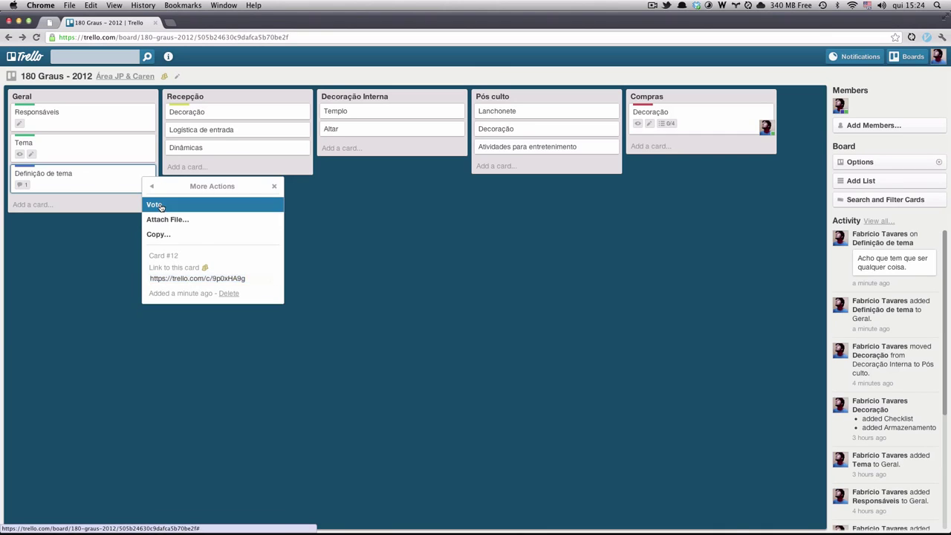
{"action": "left_click", "coordinate": [274, 186]}
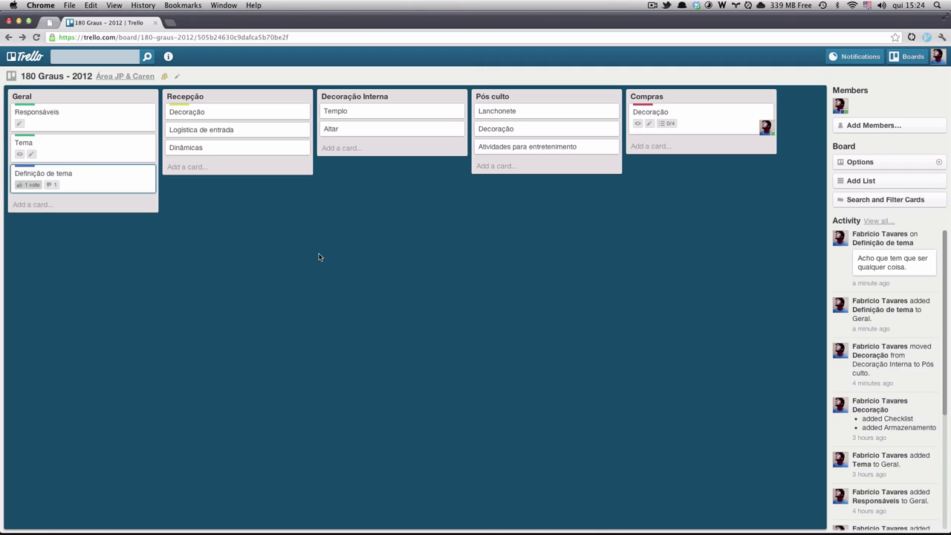
Examine the vote and comment shown in the Definição de tema card's details, and close the card.
{"action": "left_click", "coordinate": [87, 183]}
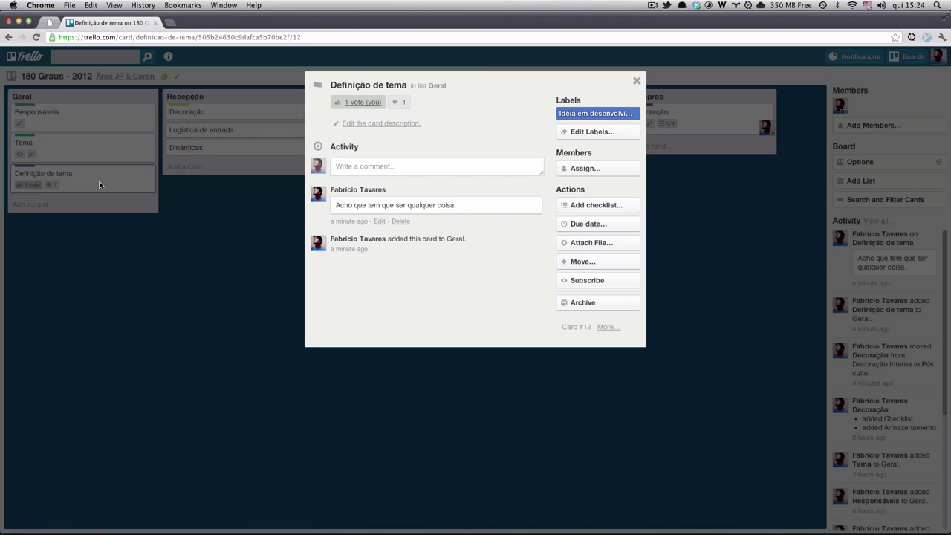
{"action": "left_click", "coordinate": [636, 81]}
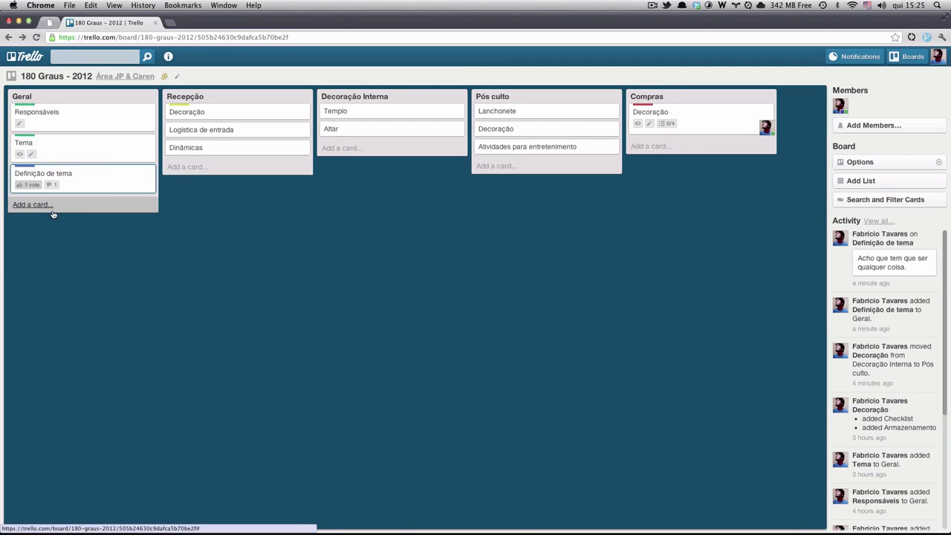
{"action": "left_click", "coordinate": [91, 176]}
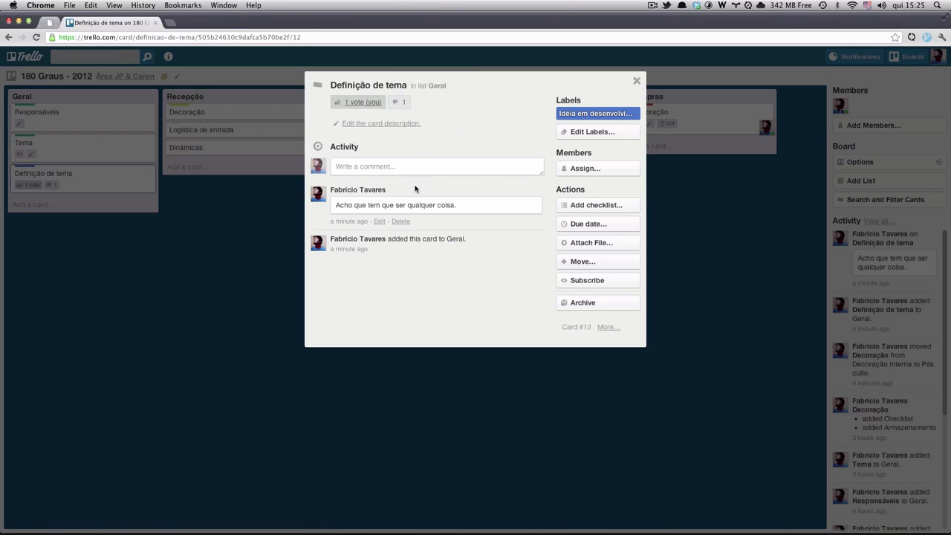
{"action": "left_click", "coordinate": [636, 80]}
Rename the Definição de tema card as "Tema: super herois" and close it.
{"action": "left_click", "coordinate": [58, 177]}
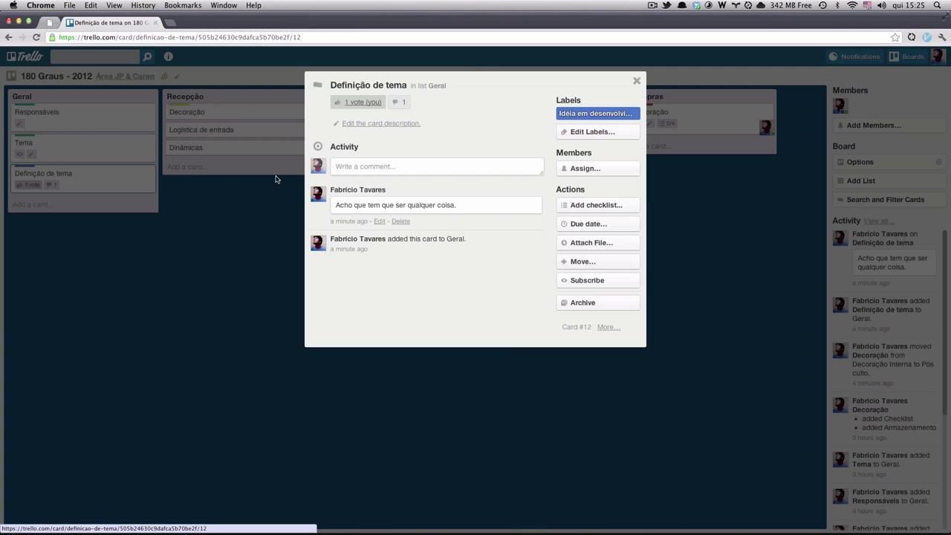
{"action": "left_click", "coordinate": [384, 85]}
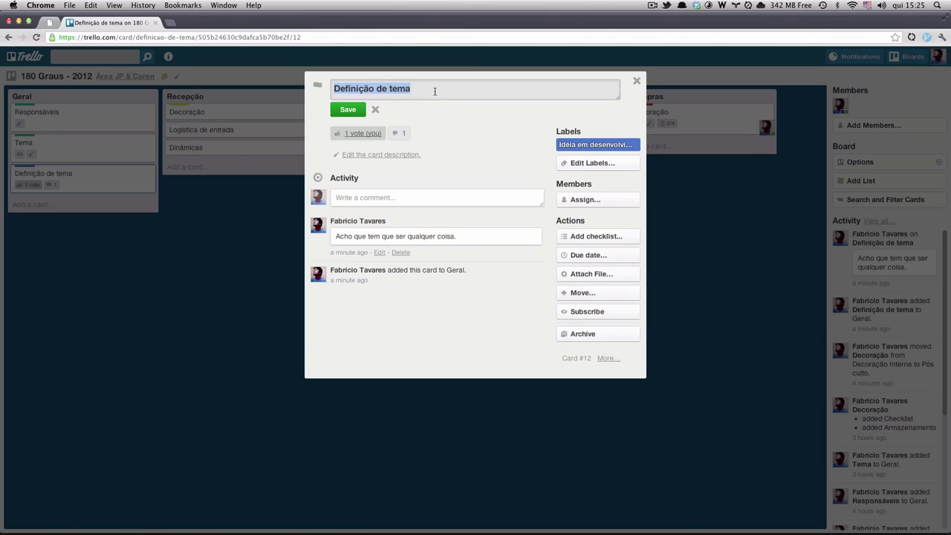
{"action": "type", "text": "Tema: super herois"}
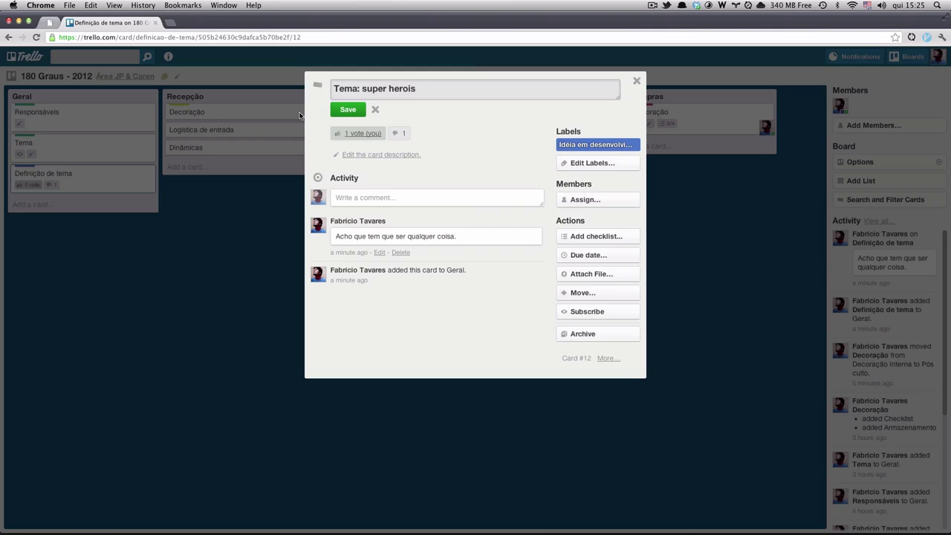
{"action": "left_click", "coordinate": [347, 109]}
{"action": "left_click", "coordinate": [636, 81]}
Add a card titled "Tema: Rock" to the Geral list.
{"action": "left_click", "coordinate": [45, 206]}
{"action": "type", "text": "Tema: Rock"}
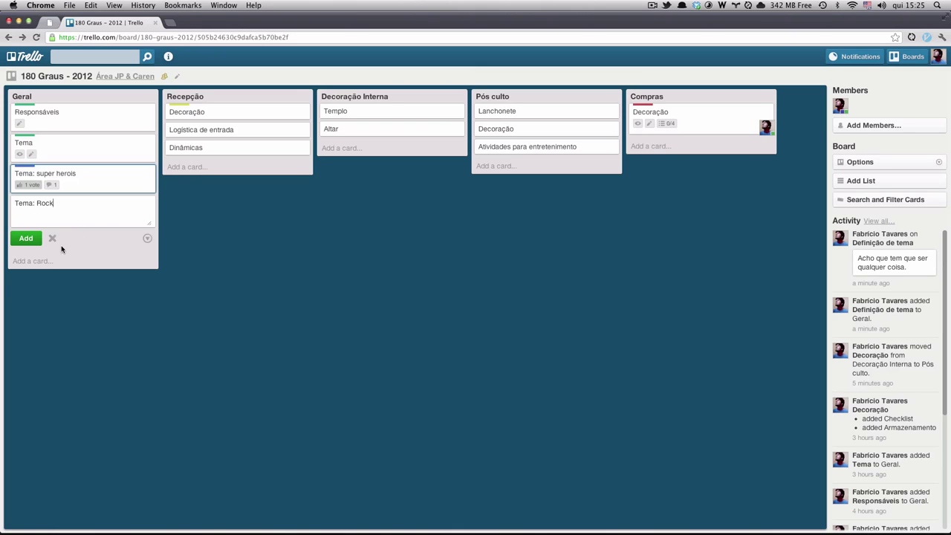
{"action": "left_click", "coordinate": [30, 238]}
Apply the blue "Idéia em desenvolvimento" label to the Tema: Rock card, and stop adding cards to the Geral list.
{"action": "left_click", "coordinate": [149, 204]}
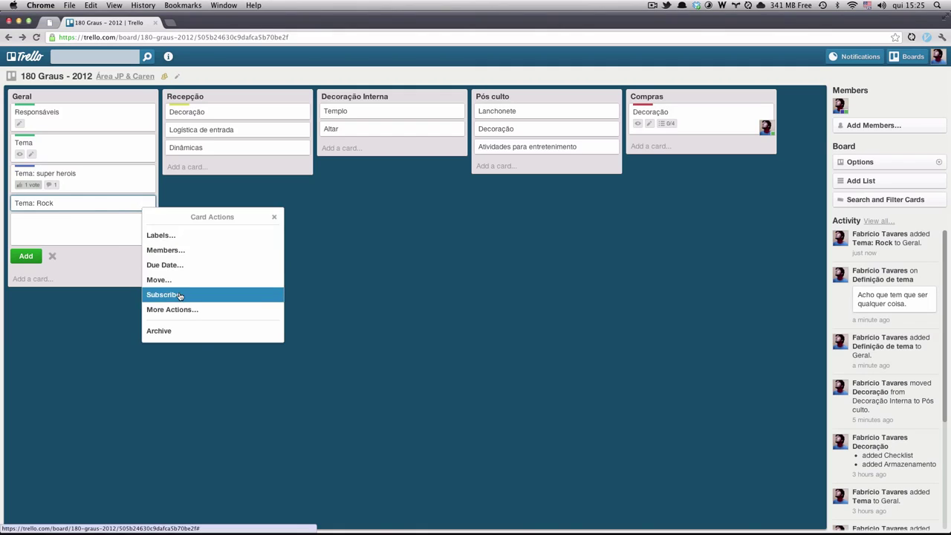
{"action": "left_click", "coordinate": [165, 235]}
{"action": "left_click", "coordinate": [223, 317]}
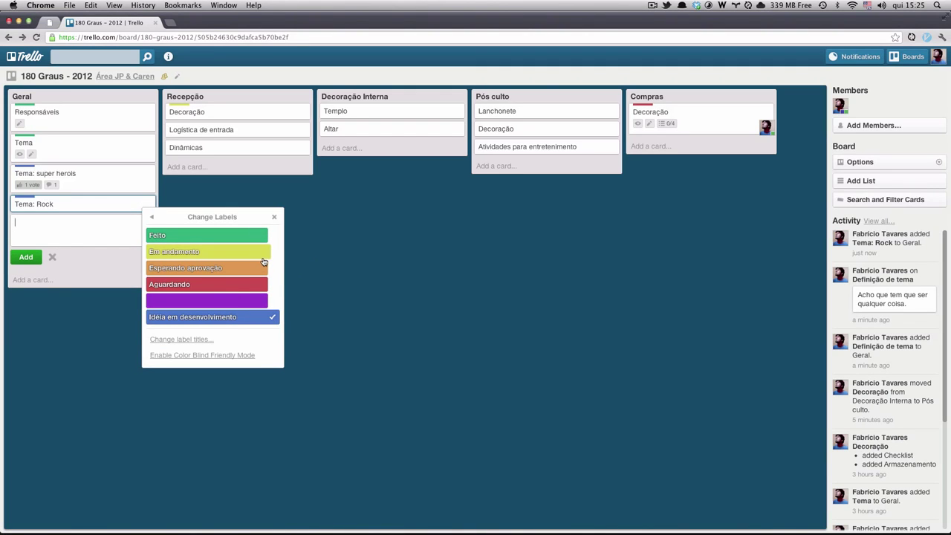
{"action": "left_click", "coordinate": [274, 217]}
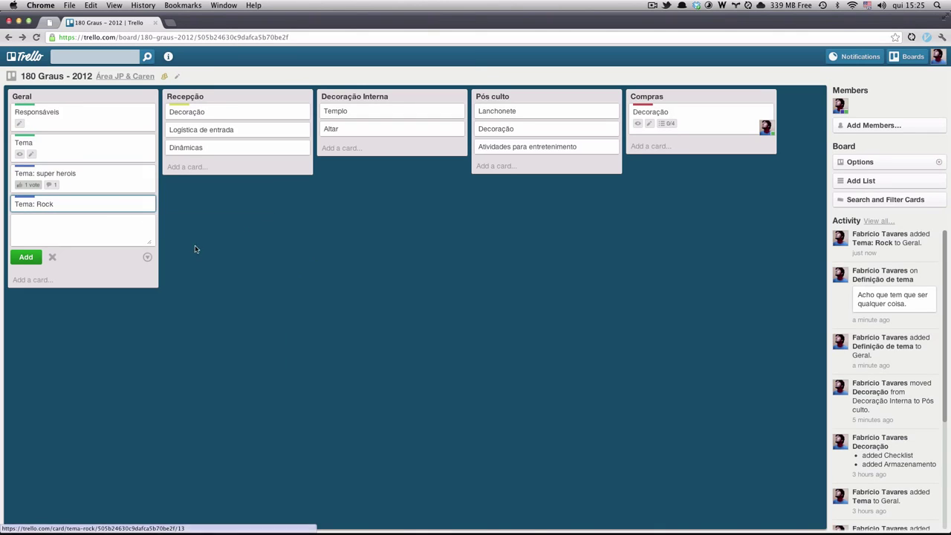
{"action": "left_click", "coordinate": [315, 277]}
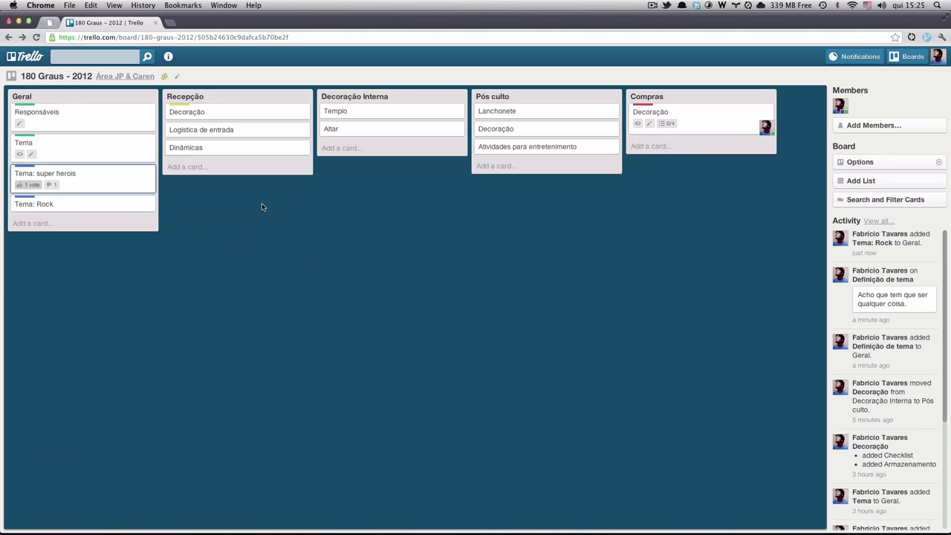
Check the actions available for the Tema: Rock card, and examine the Tema: super herois card's details before closing it.
{"action": "left_click", "coordinate": [149, 205]}
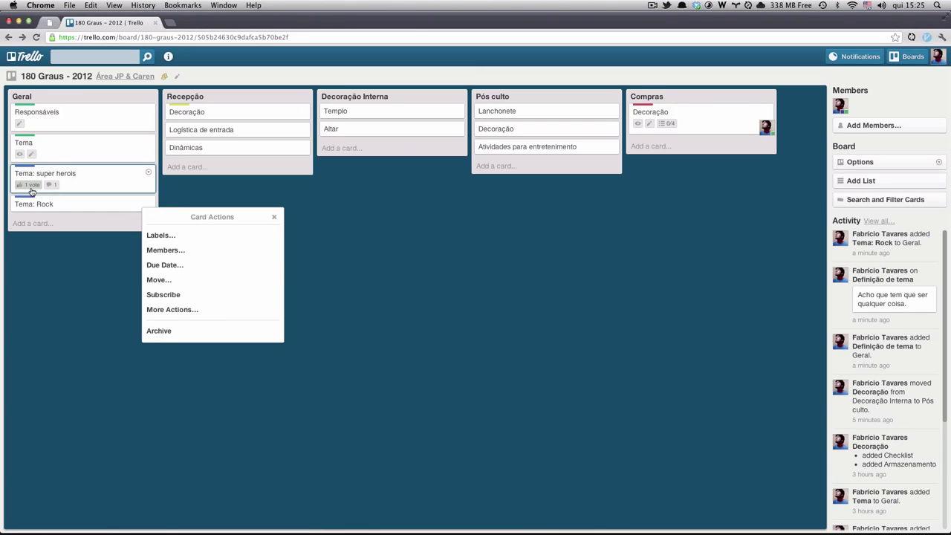
{"action": "left_click", "coordinate": [106, 333]}
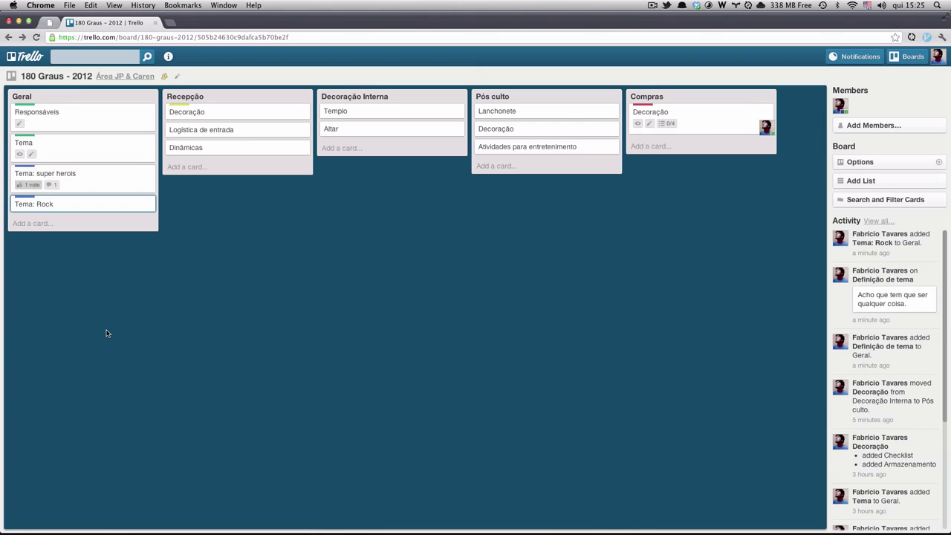
{"action": "left_click", "coordinate": [101, 181]}
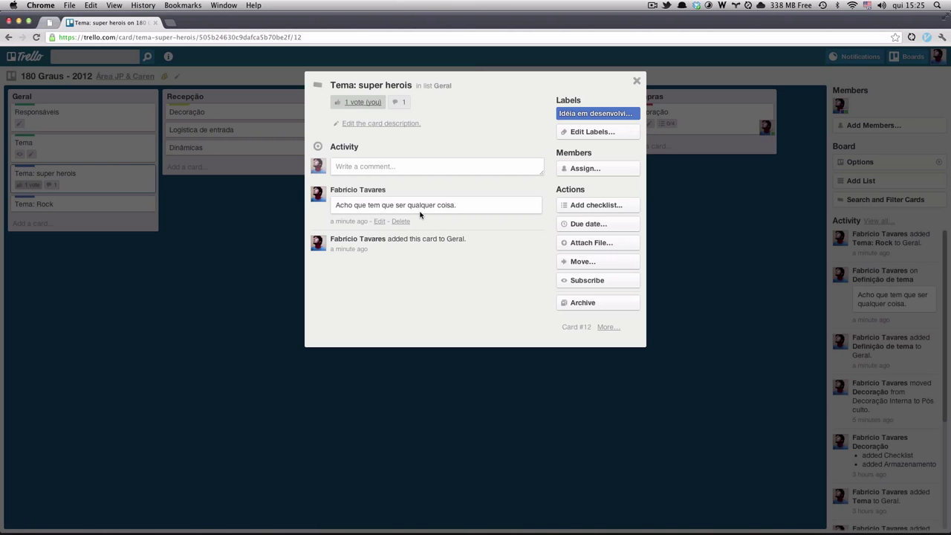
{"action": "left_click", "coordinate": [636, 81]}
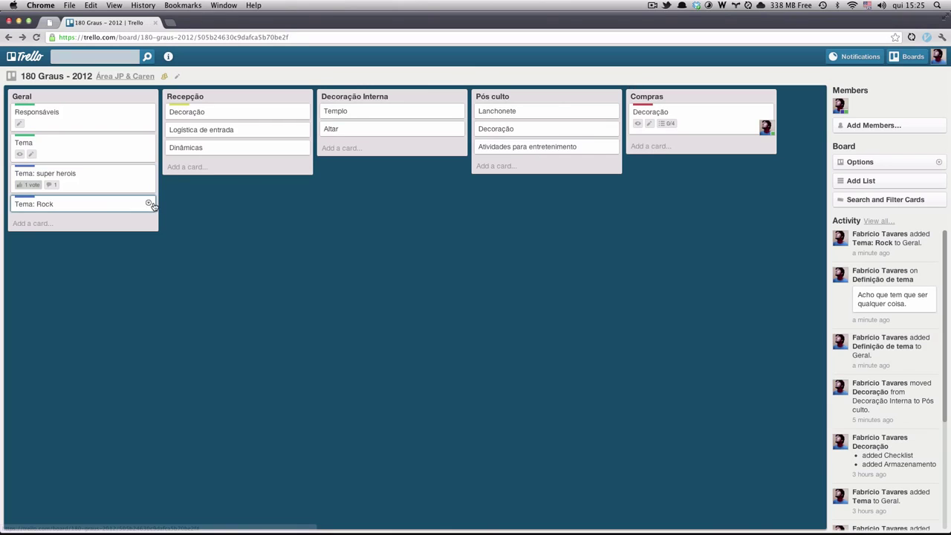
Vote for the Tema: Rock card in the Geral list and close its card actions.
{"action": "left_click", "coordinate": [148, 204]}
{"action": "left_click", "coordinate": [172, 309]}
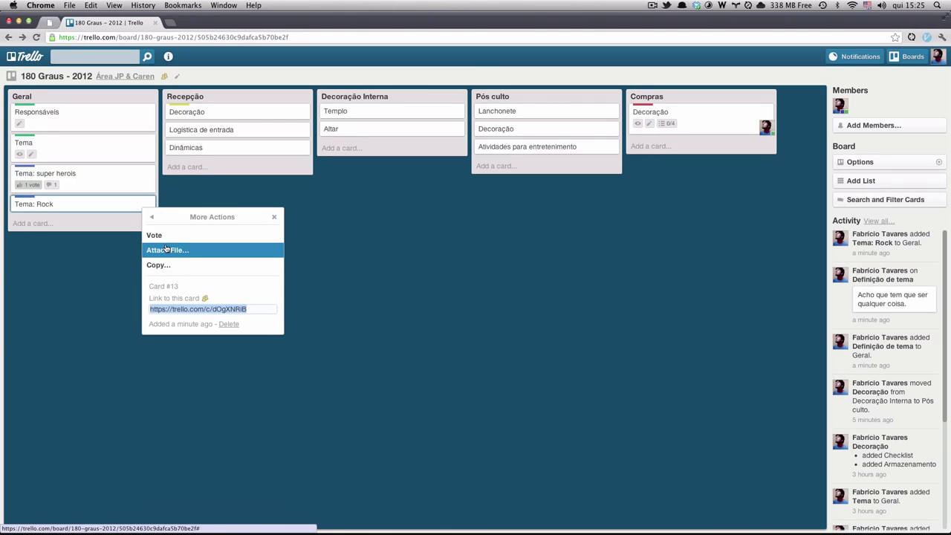
{"action": "left_click", "coordinate": [274, 217]}
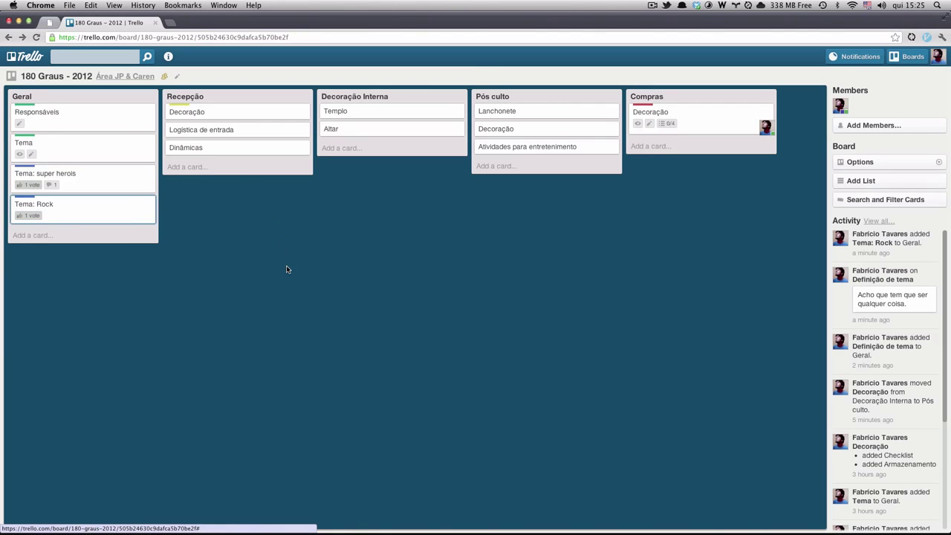
Archive the Tema: Rock and Tema: super herois cards from the Geral list.
{"action": "left_click", "coordinate": [150, 202]}
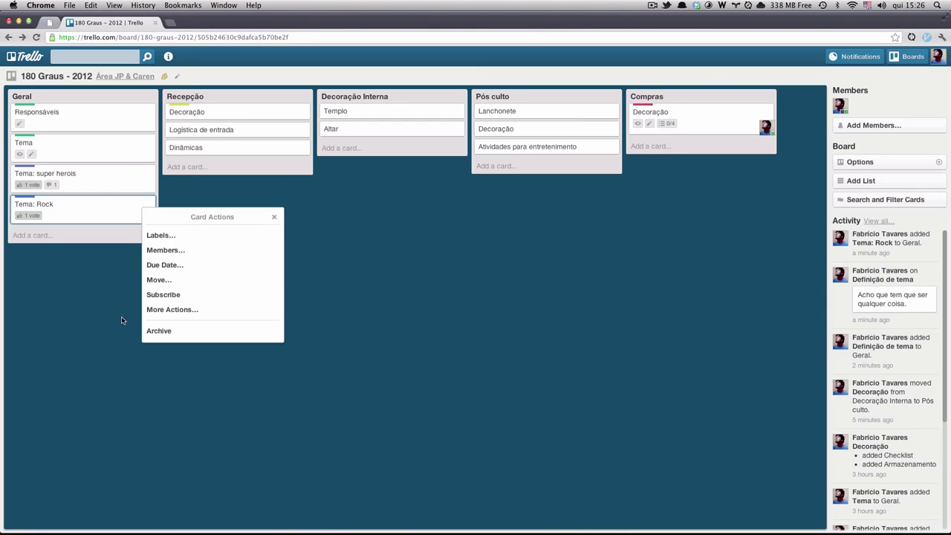
{"action": "left_click", "coordinate": [158, 330]}
{"action": "left_click", "coordinate": [150, 172]}
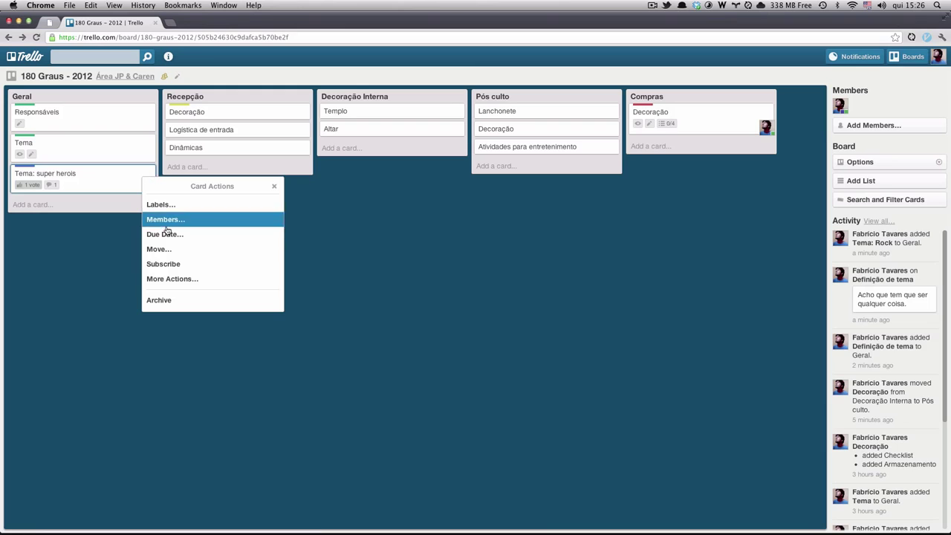
{"action": "left_click", "coordinate": [186, 300]}
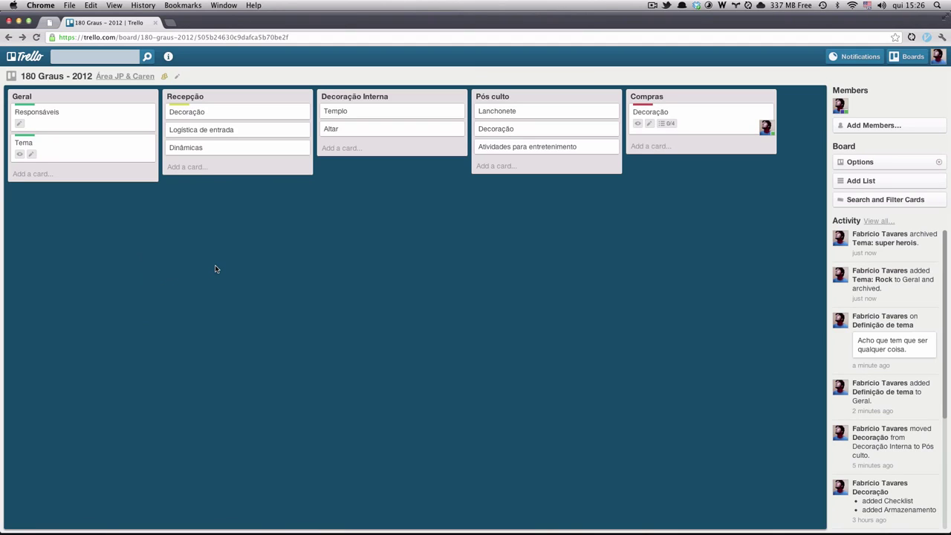
{"action": "left_click", "coordinate": [269, 131]}
{"action": "left_click", "coordinate": [636, 81]}
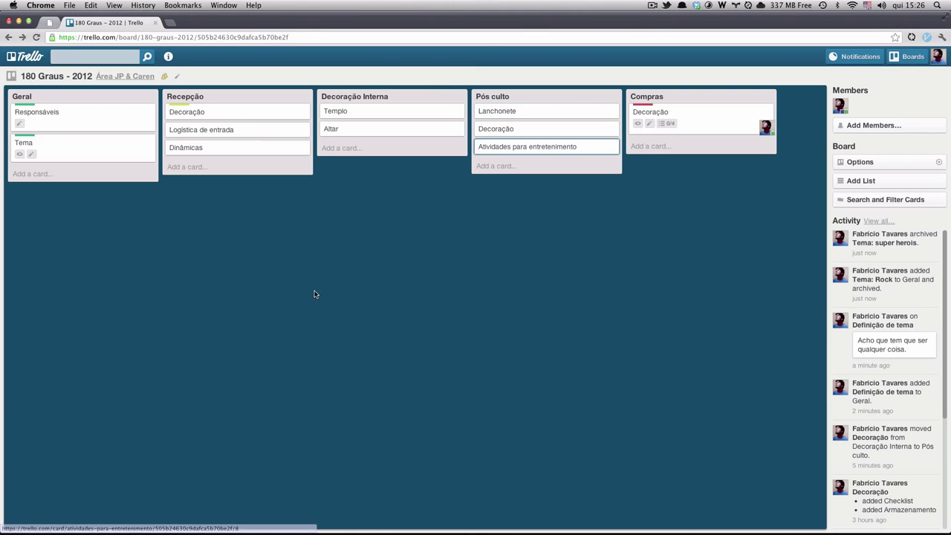